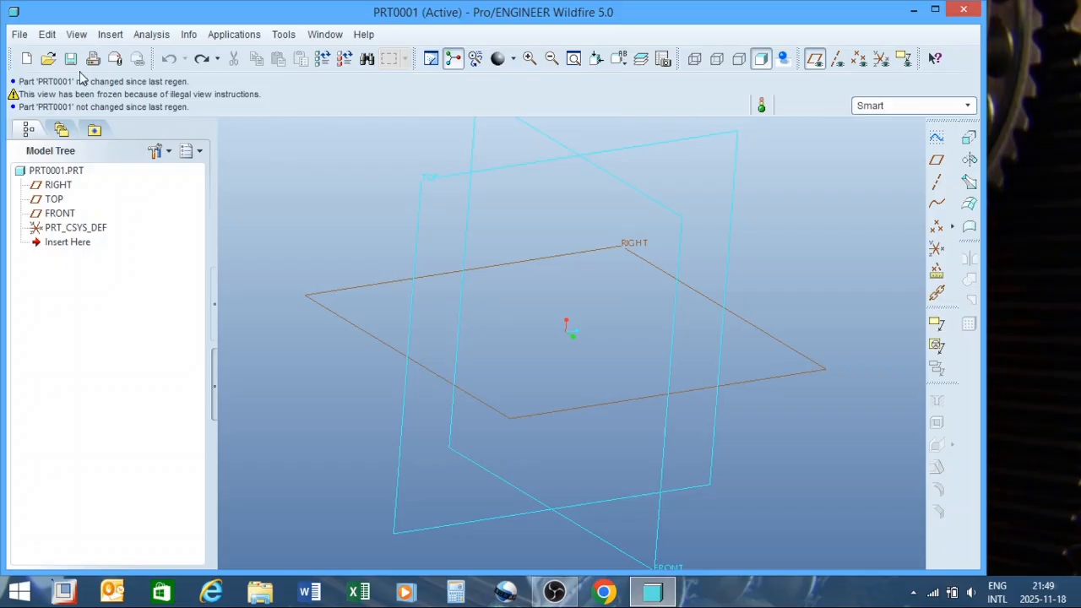
Start a sketch on the TOP datum plane with the RIGHT plane as reference, oriented to the top
click(936, 138)
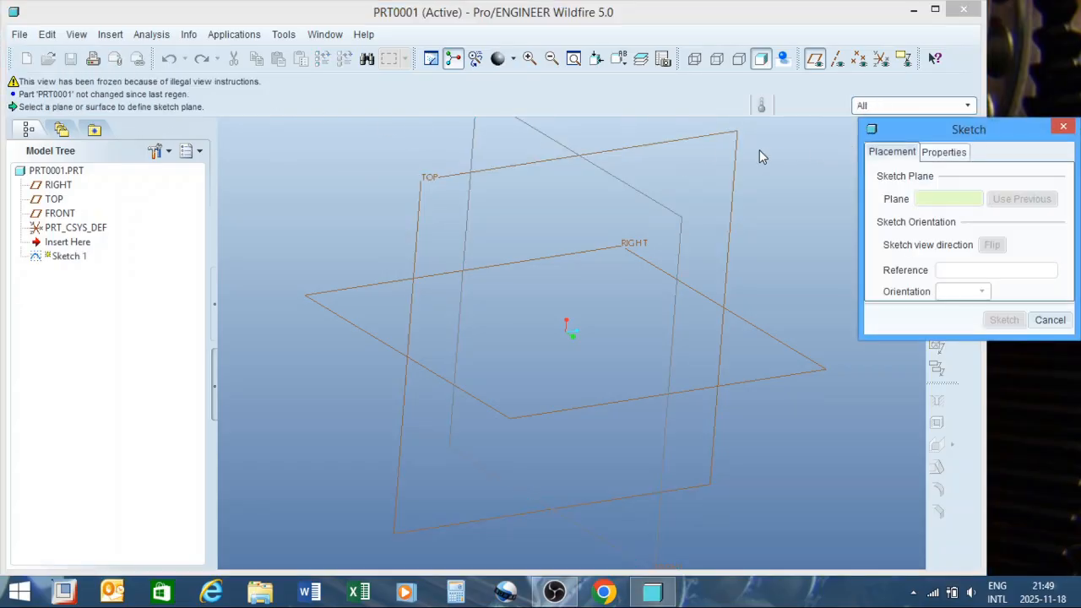
click(691, 149)
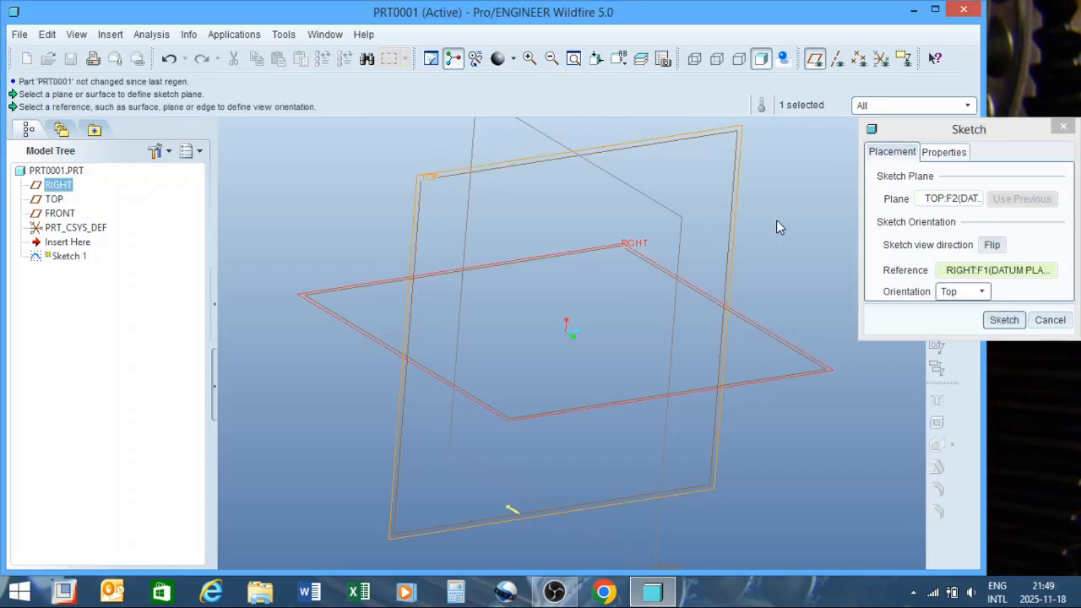
click(1006, 320)
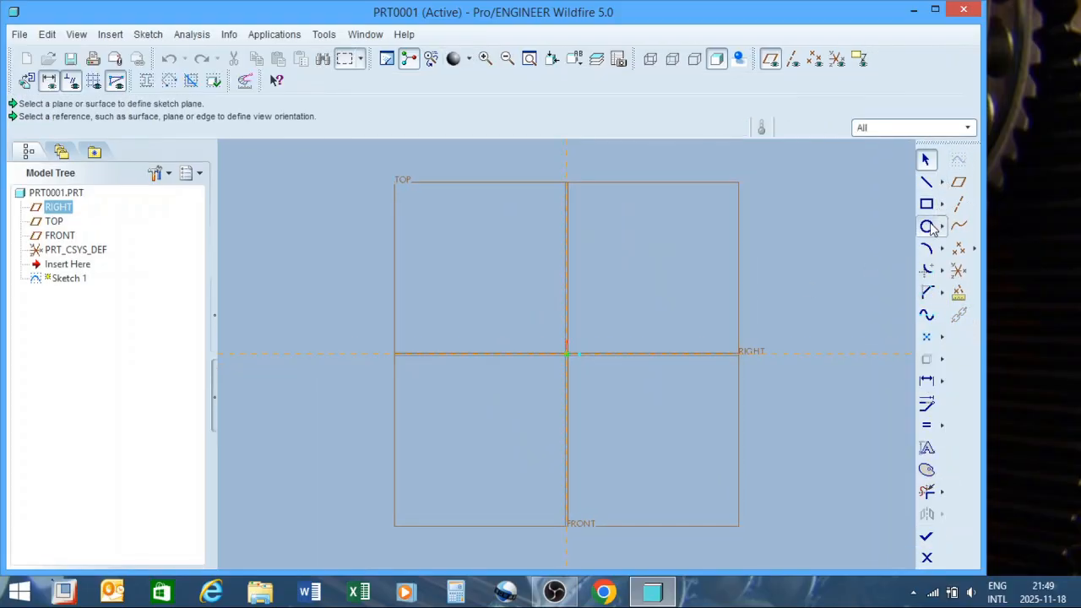
Sketch a circle of diameter 10 centred on the intersection of the RIGHT and FRONT planes and finish the sketch
click(927, 226)
click(567, 353)
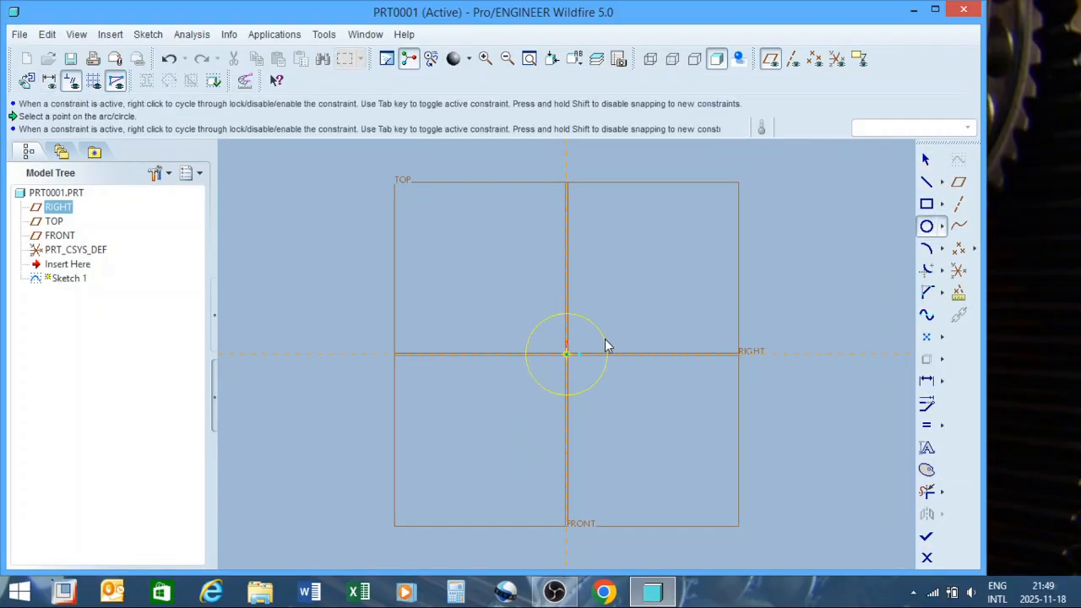
click(621, 336)
click(927, 162)
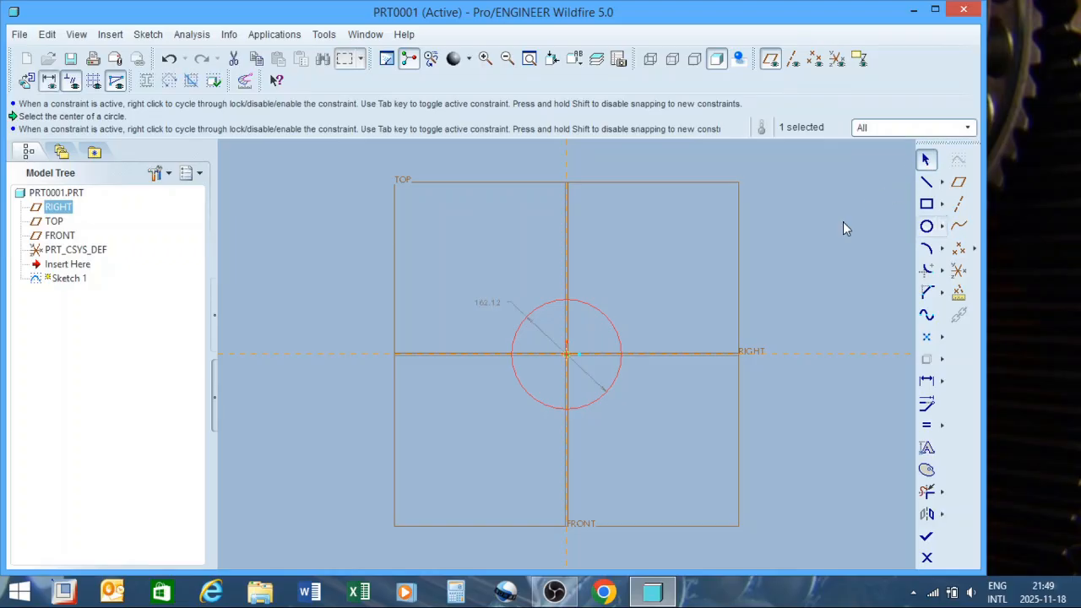
double_click(486, 309)
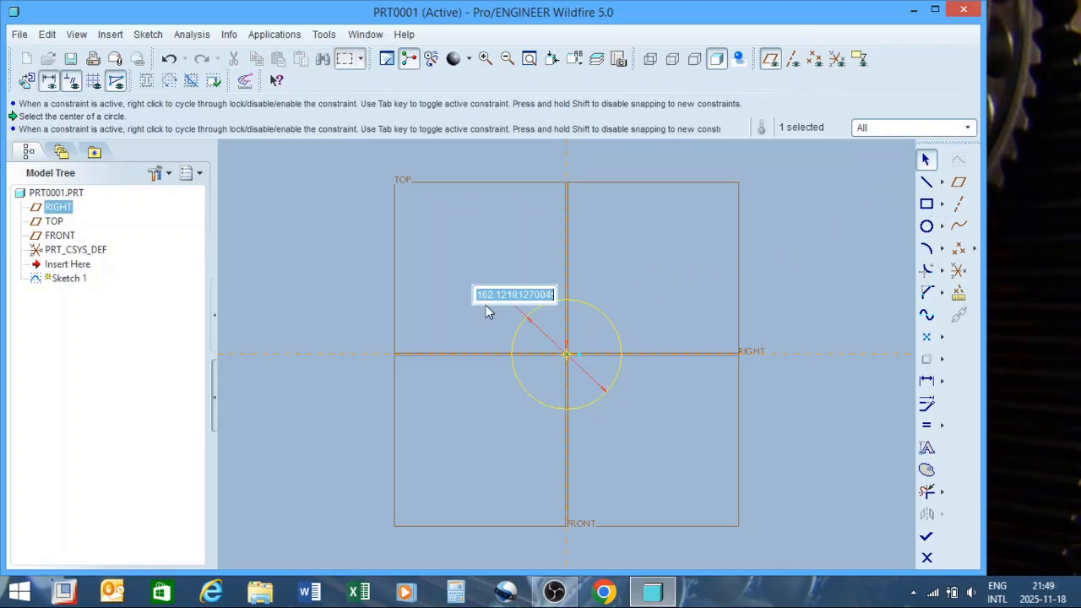
text(10)
key(Return)
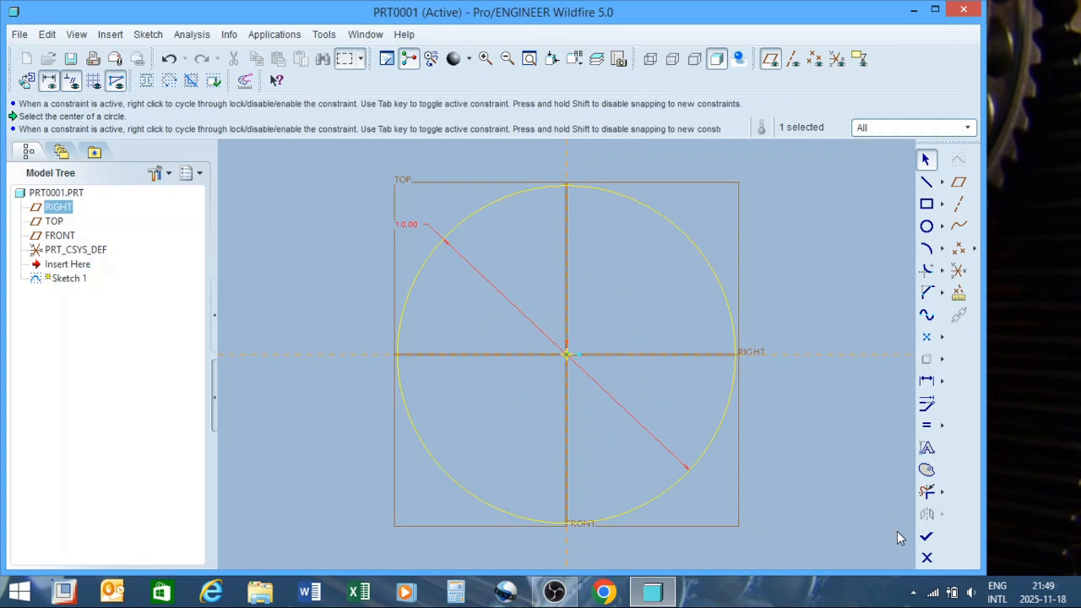
click(924, 538)
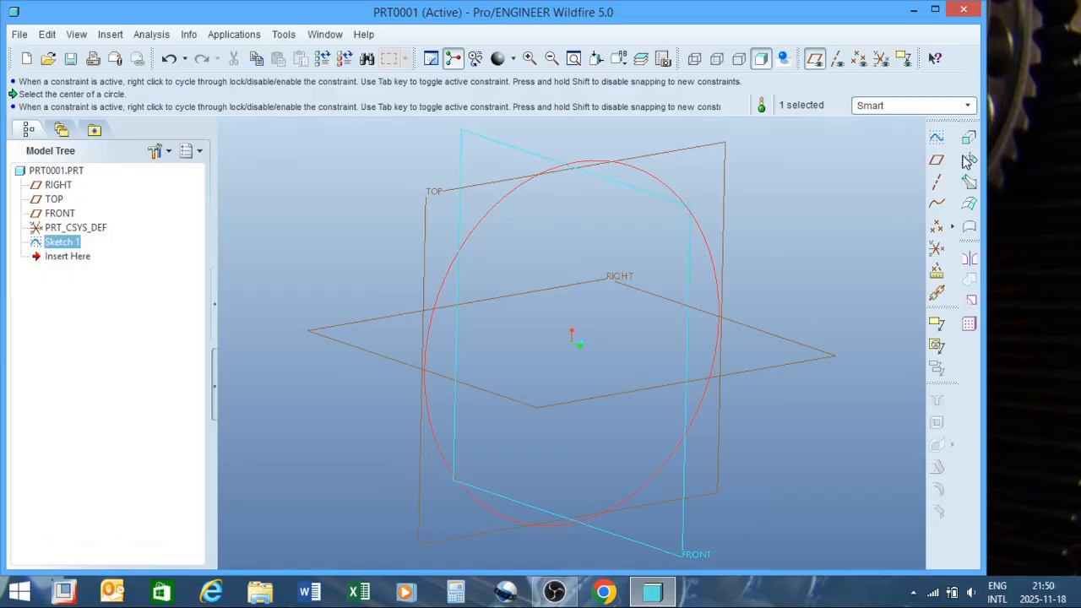
Extrude the circle symmetrically about the sketch plane as a solid with a total depth of 100
click(969, 137)
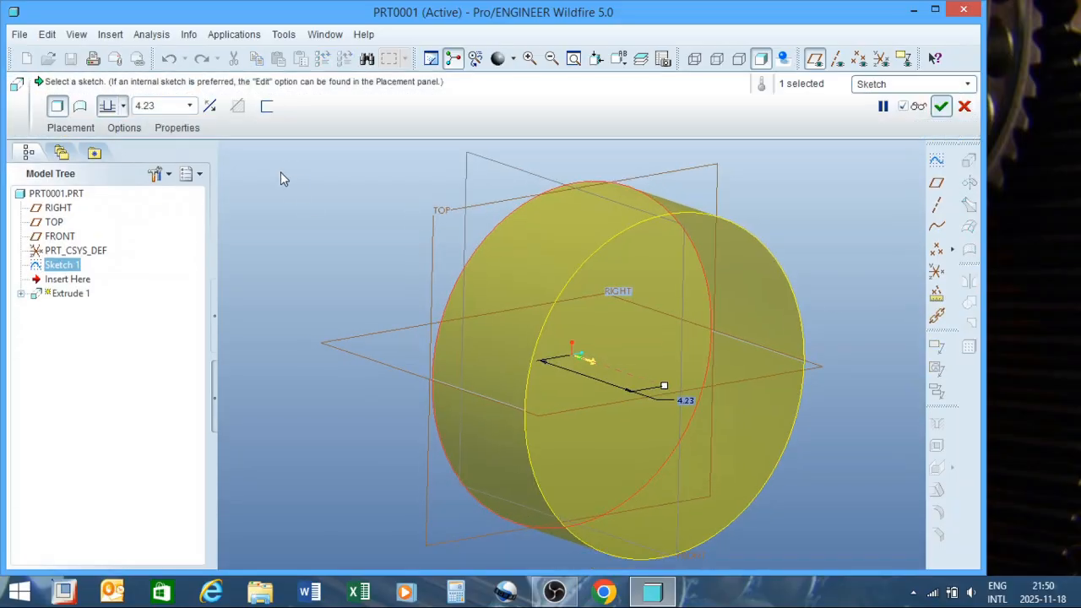
click(124, 106)
click(115, 159)
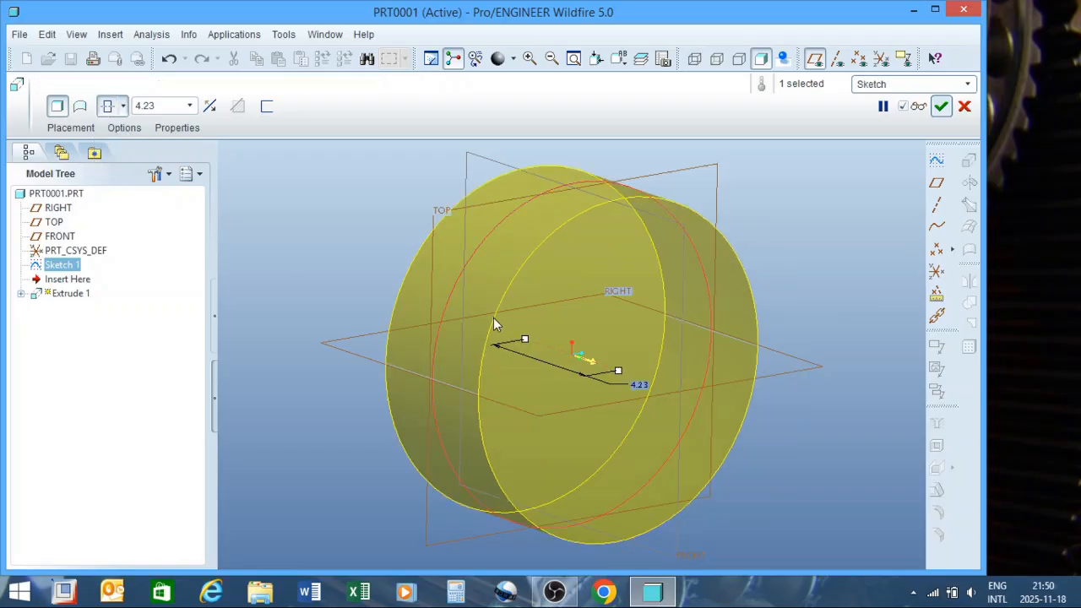
scroll(530, 330, down, 5)
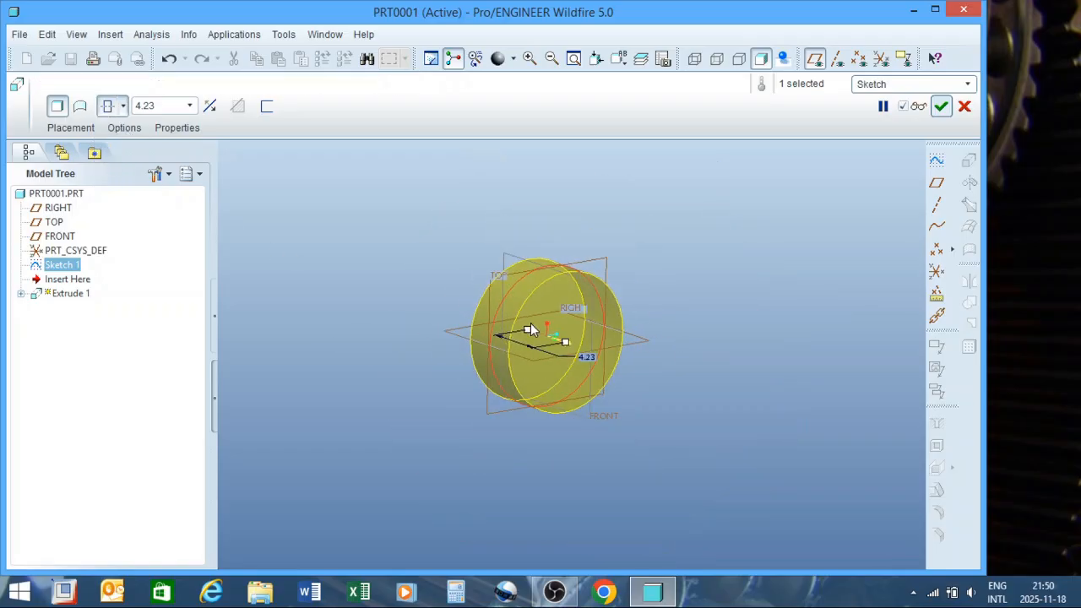
double_click(169, 103)
text(100)
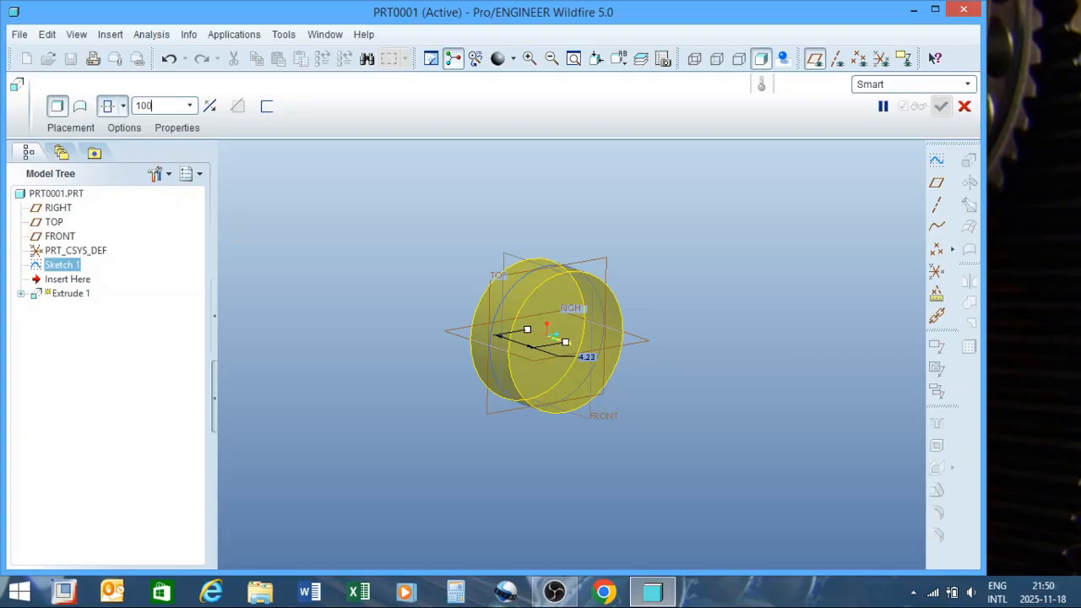
key(Return)
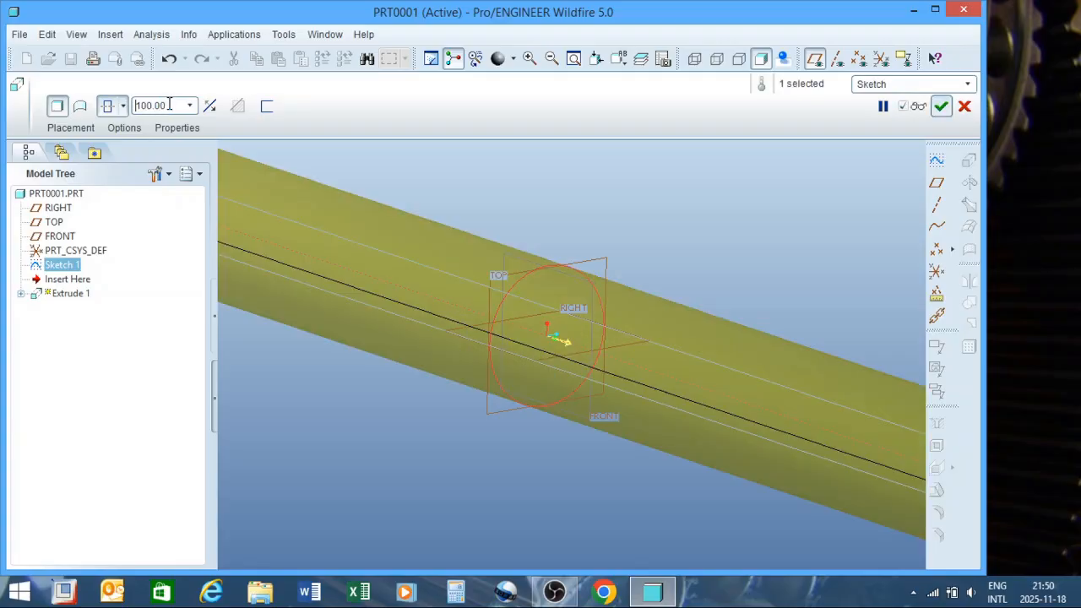
scroll(527, 356, up, 5)
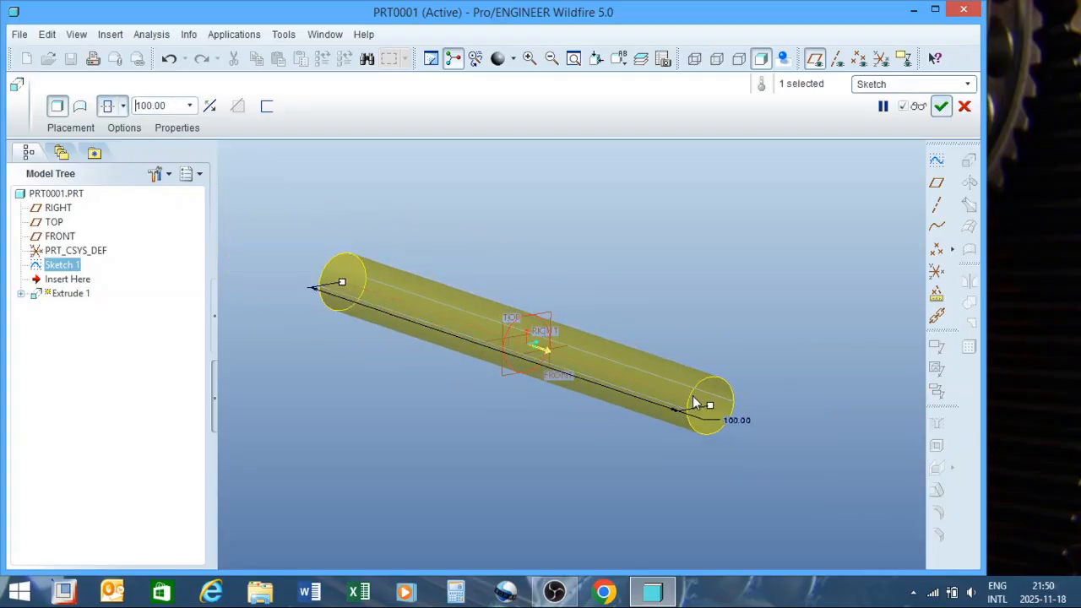
middle_click(512, 252)
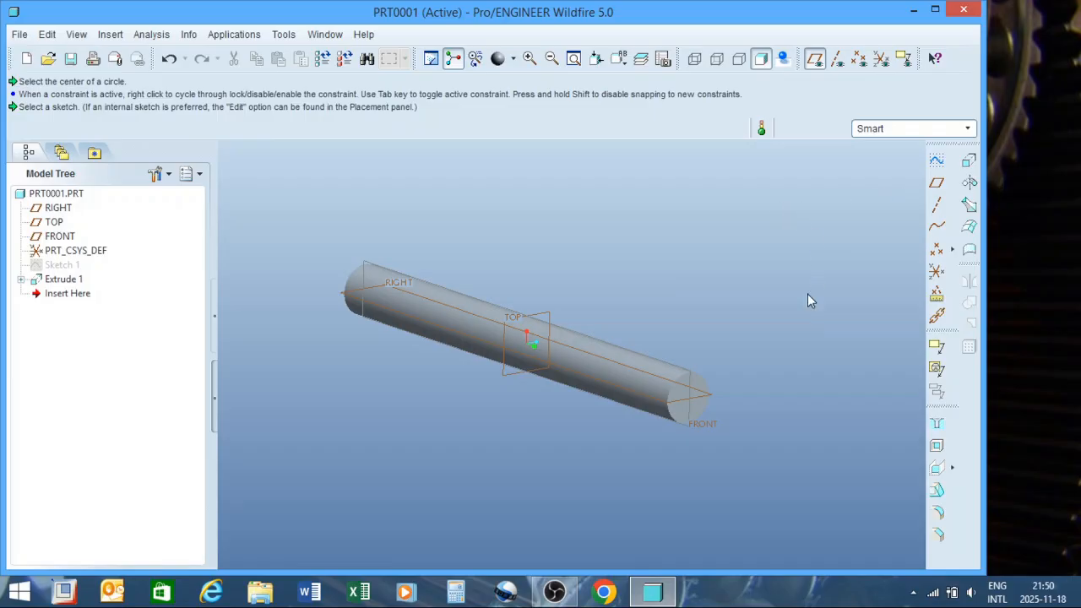
Start a helical sweep cut with constant pitch, through-axis and right-handed attributes
scroll(777, 366, up, 1)
scroll(590, 360, down, 2)
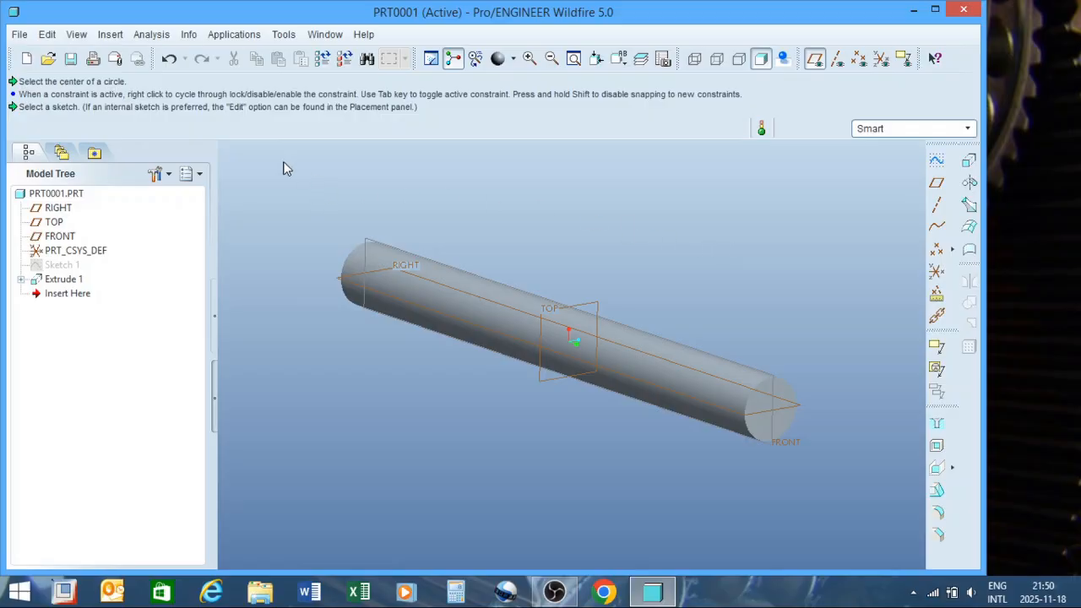
click(111, 34)
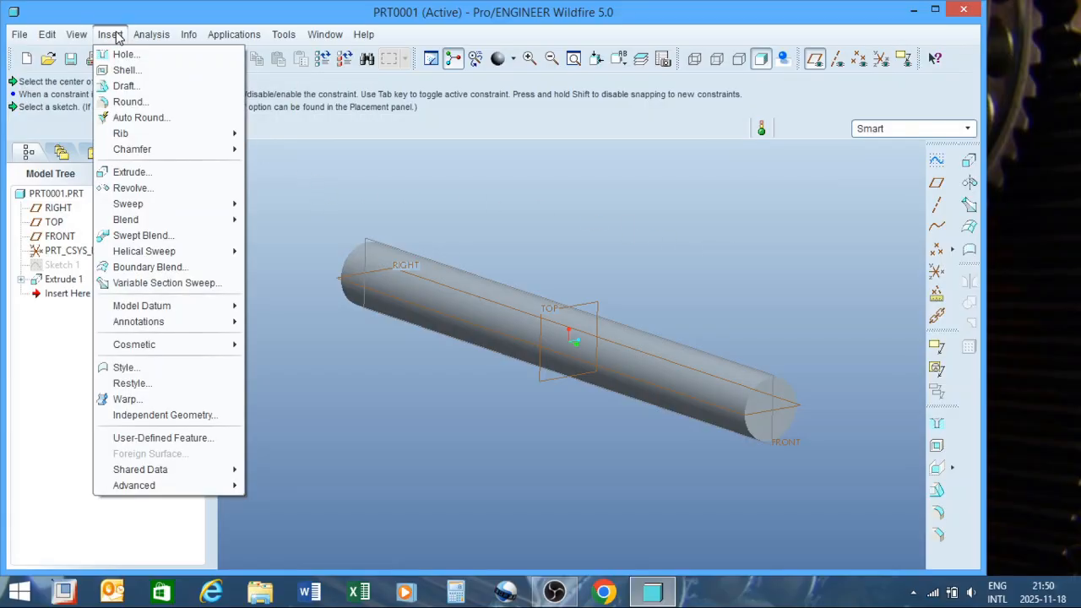
click(110, 35)
click(111, 35)
mouse_move(165, 259)
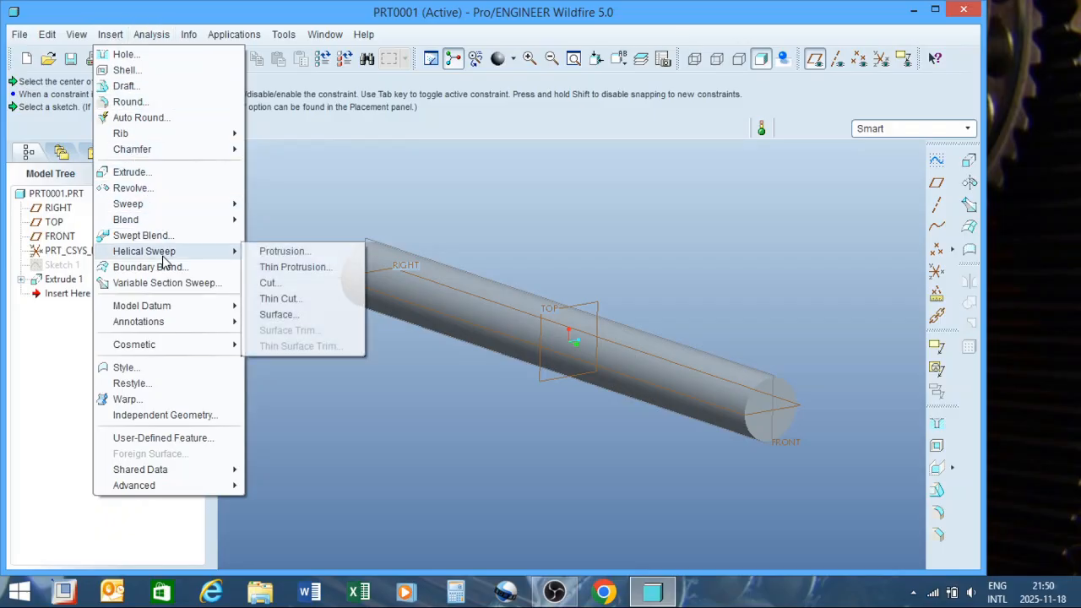
click(283, 290)
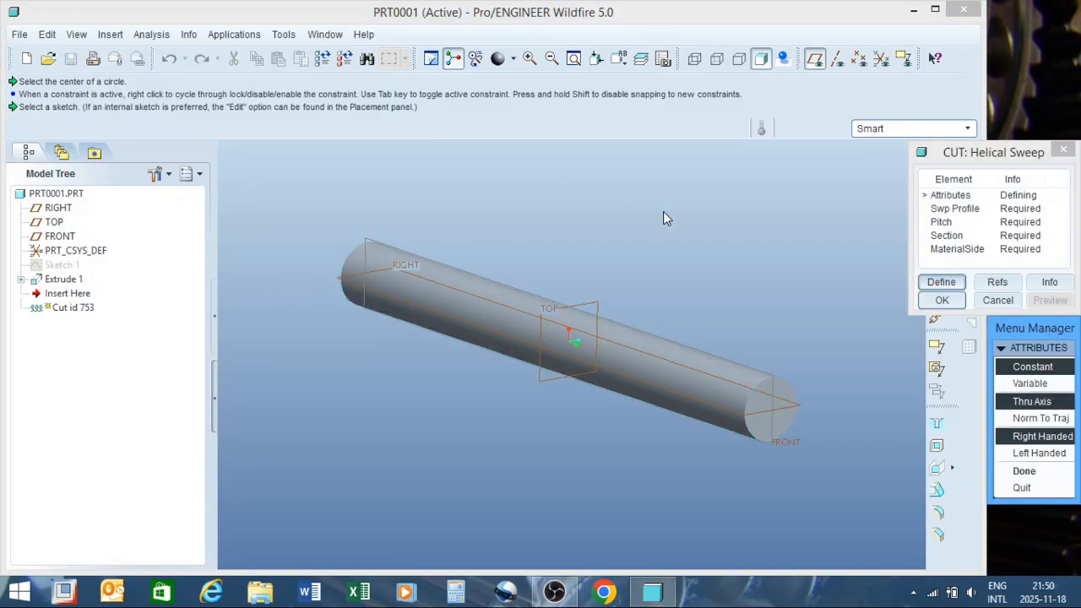
click(1032, 474)
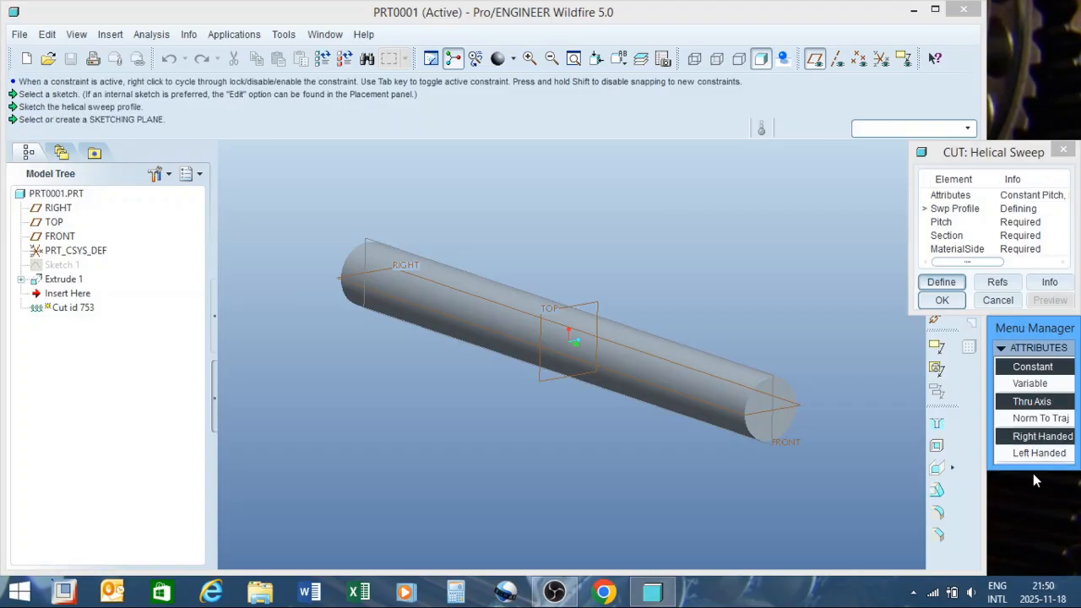
Set the FRONT datum plane as the sweep profile's sketching plane, accepting the viewing direction and the default orientation
click(775, 427)
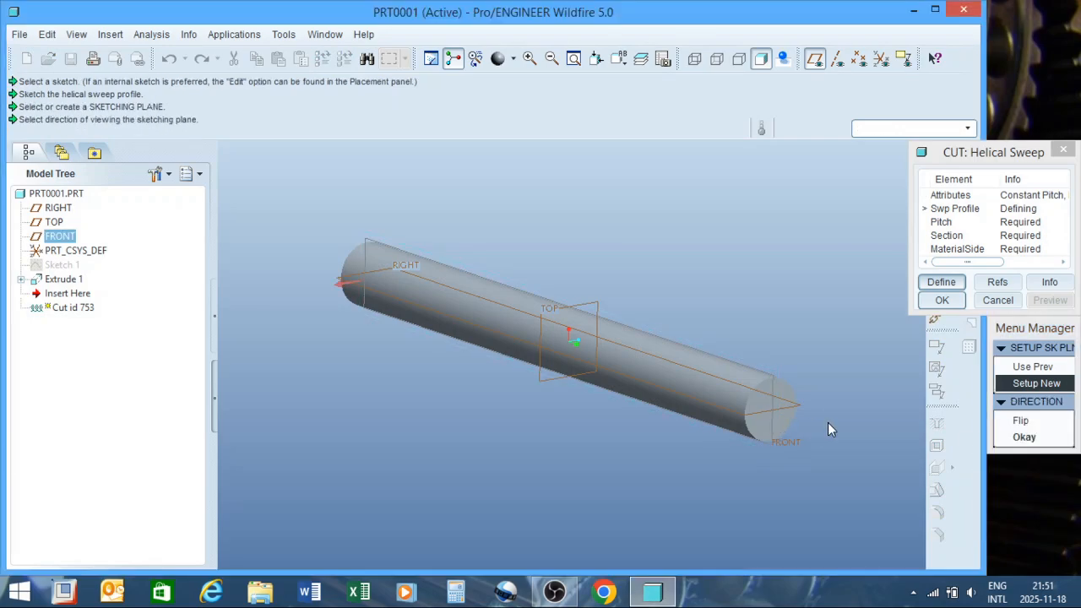
click(1023, 437)
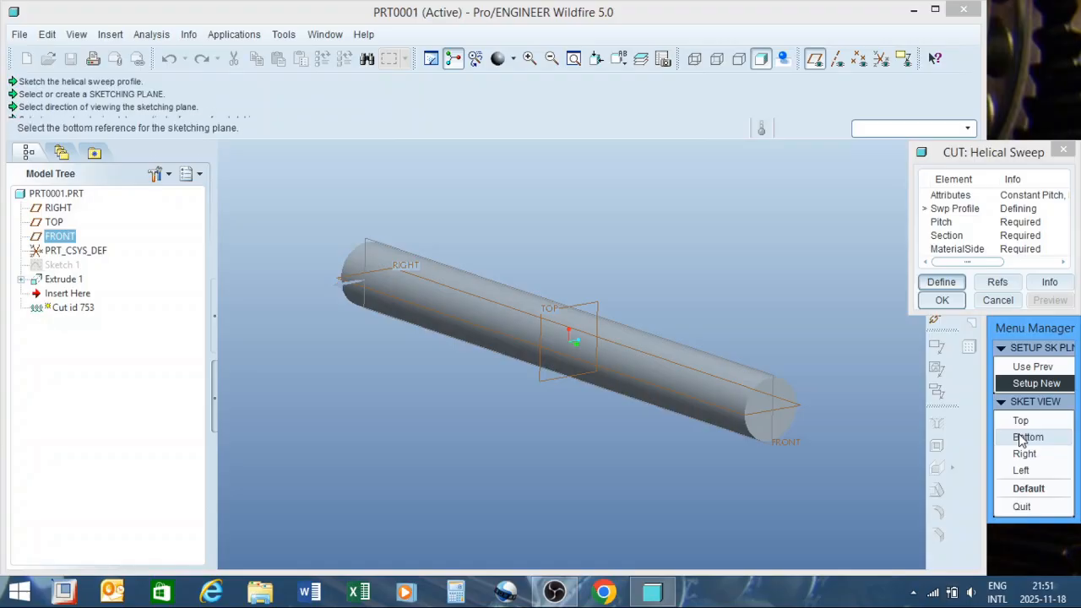
click(1029, 490)
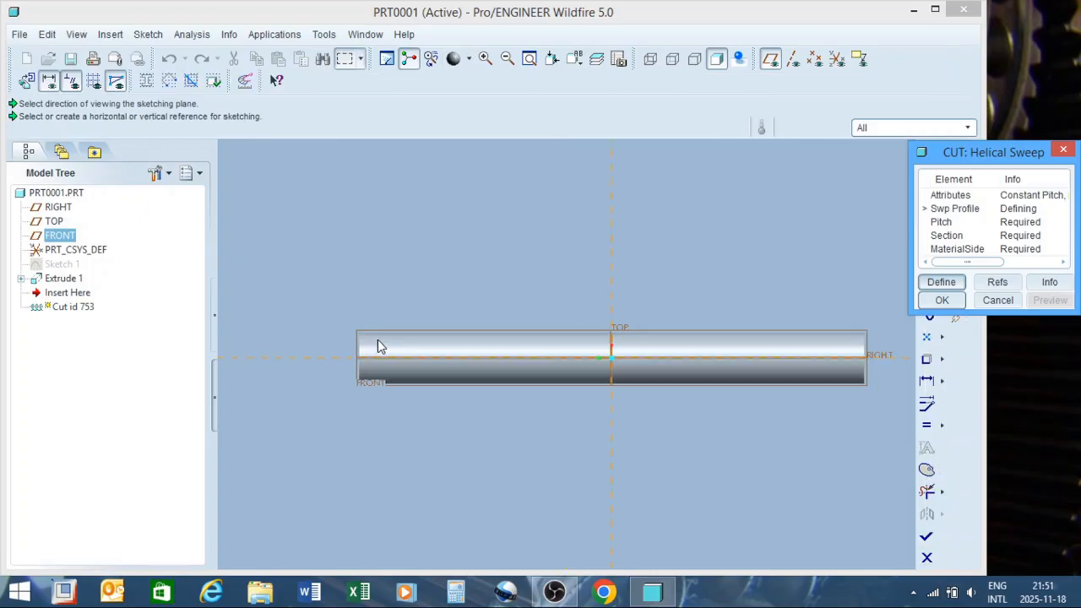
Add the cylinder's two end faces and its upper outer surface as references for the sweep profile sketch
scroll(378, 340, down, 1)
scroll(328, 344, down, 1)
scroll(365, 359, down, 1)
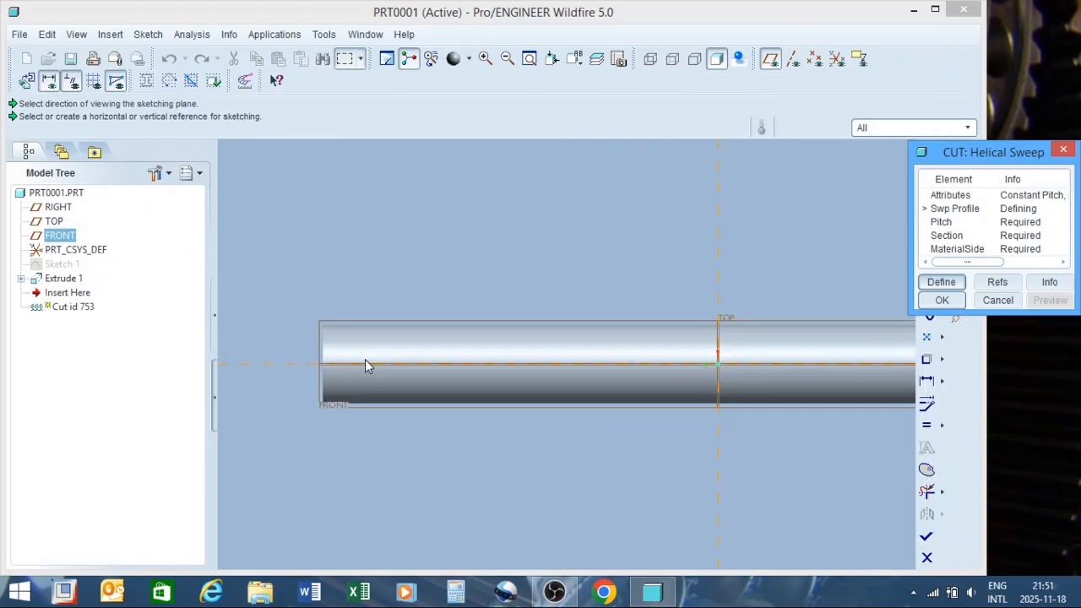
scroll(364, 359, down, 1)
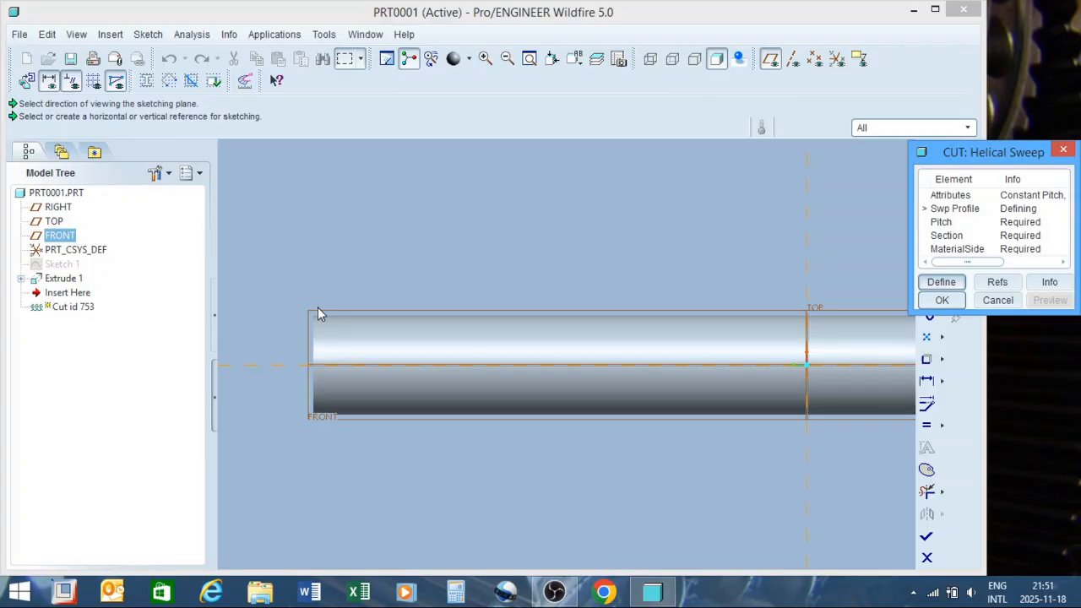
click(143, 34)
click(160, 68)
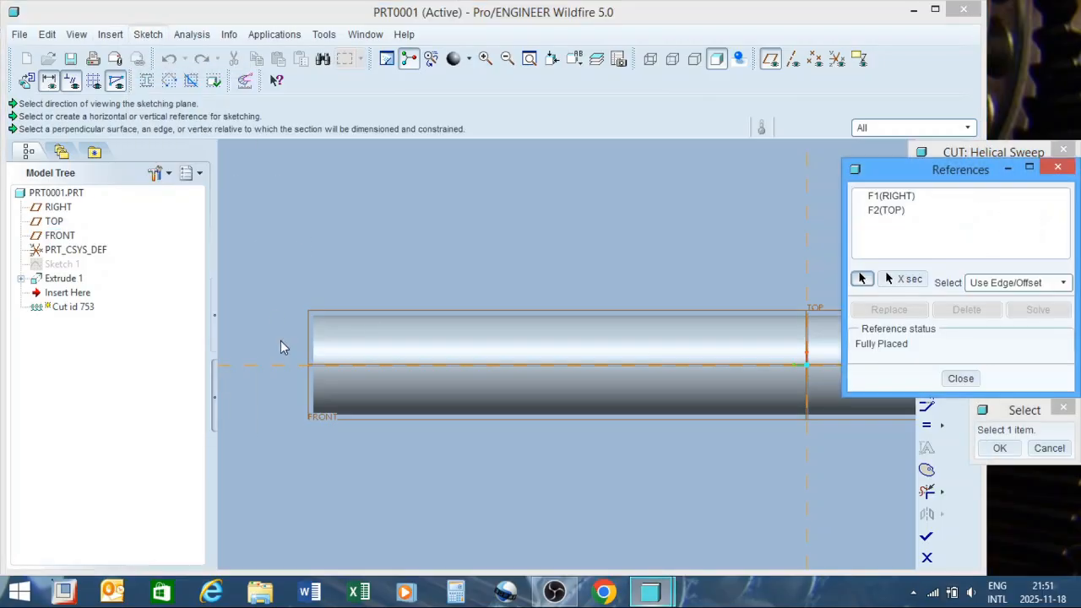
click(316, 346)
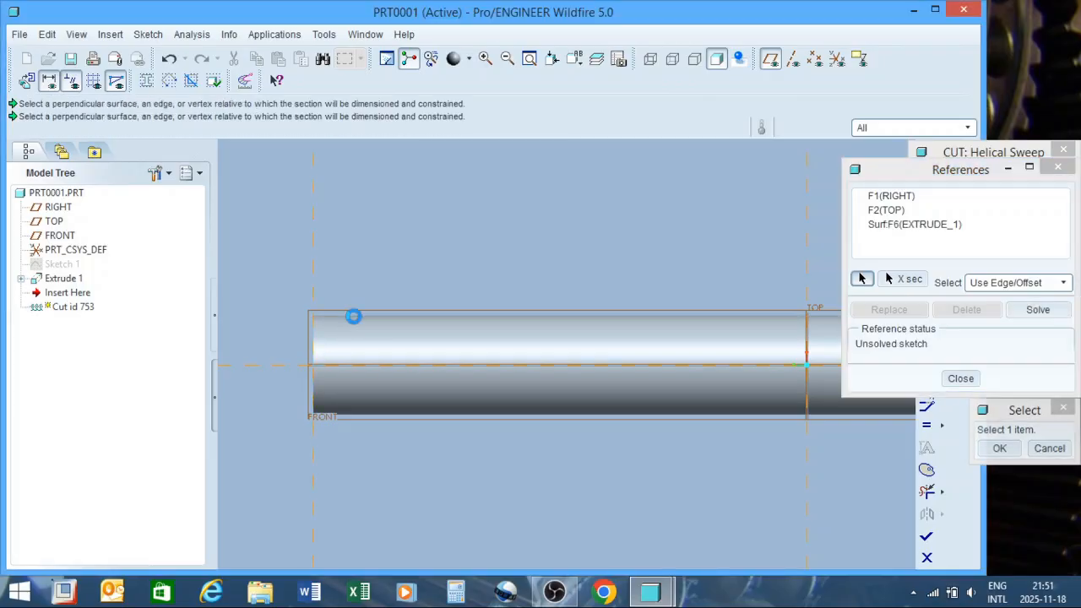
click(352, 313)
scroll(277, 379, up, 4)
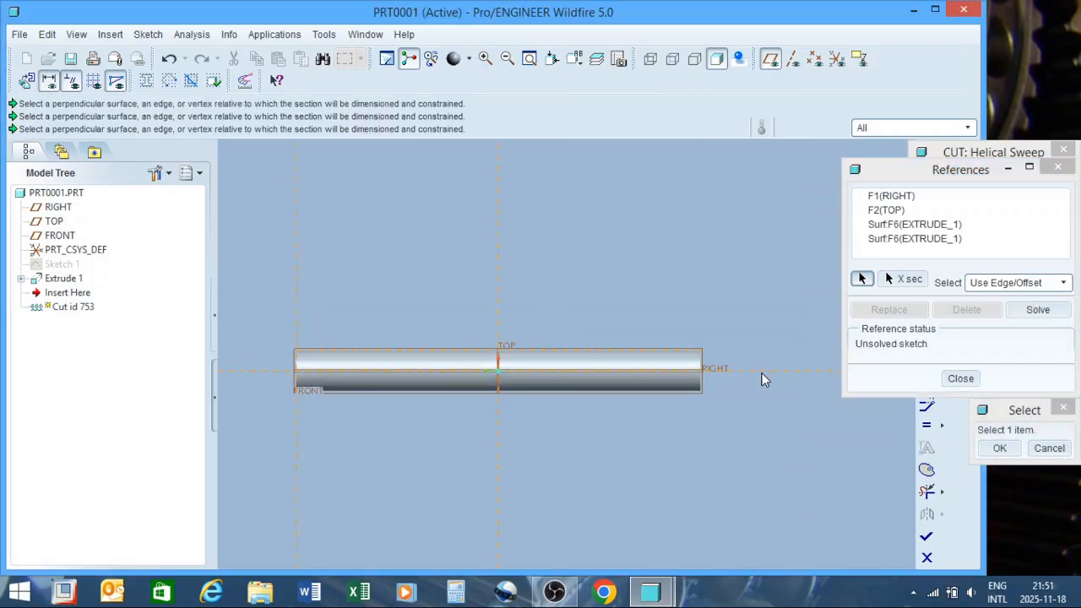
scroll(762, 377, down, 4)
click(612, 347)
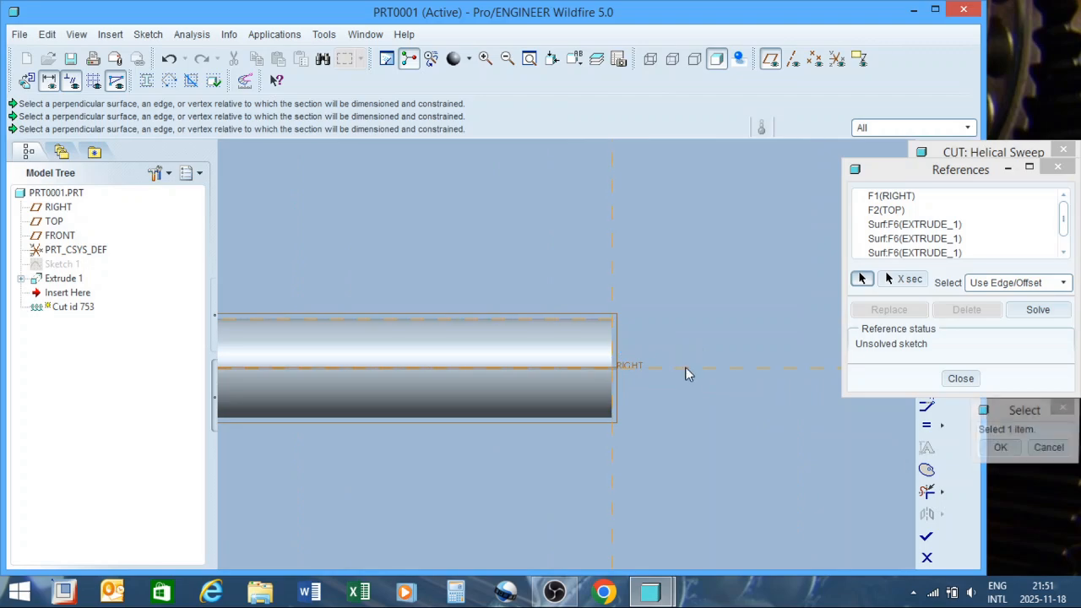
click(1001, 448)
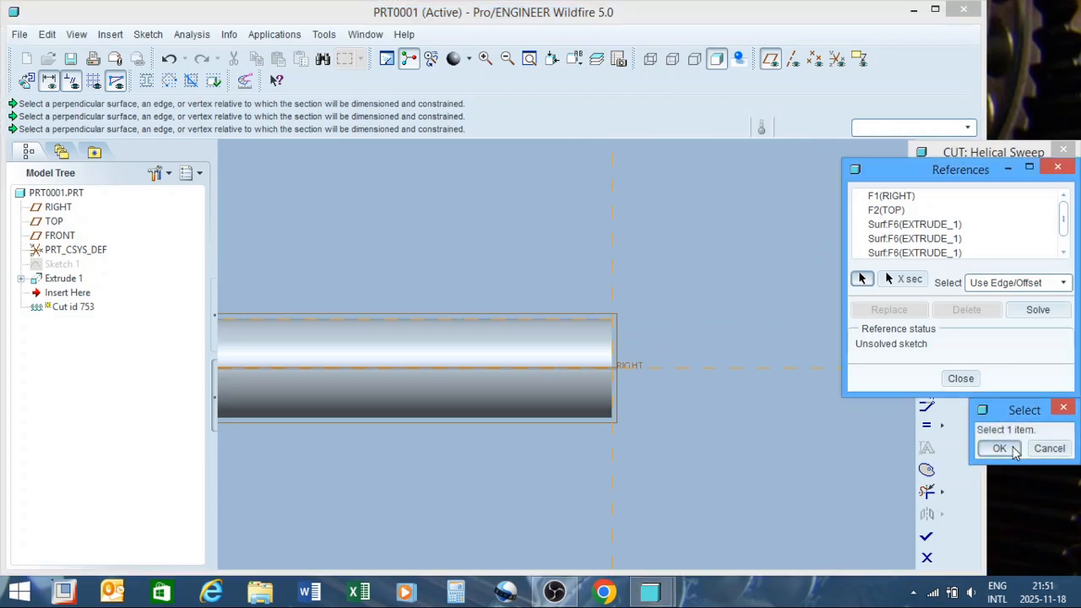
click(963, 380)
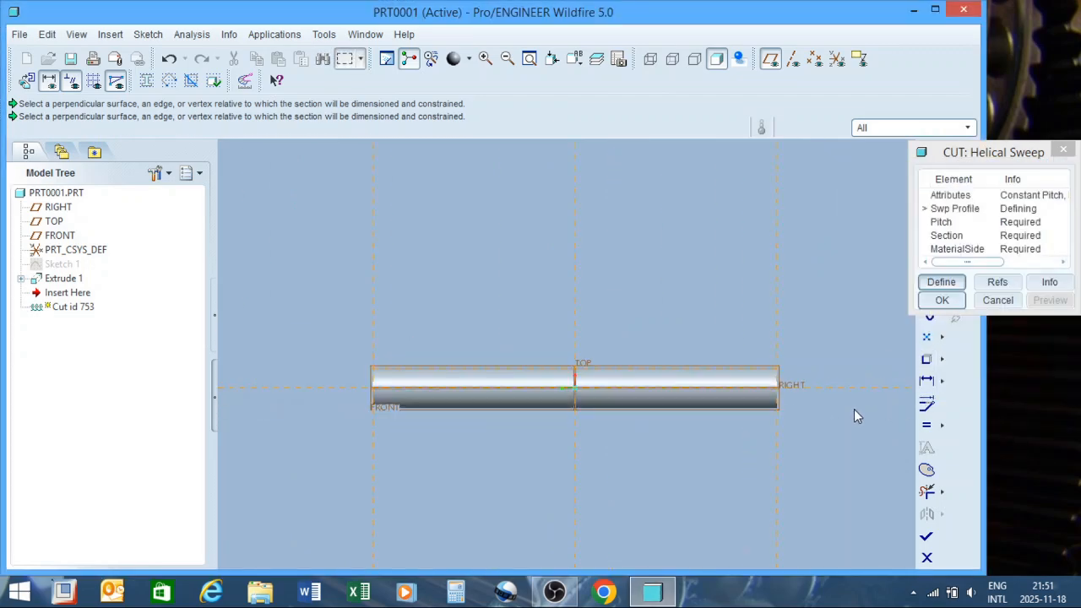
Draw a horizontal centerline along the rod's axis in the sweep profile sketch, moving the helical sweep dialog clear of the sketch tools
scroll(383, 389, down, 2)
scroll(434, 381, up, 2)
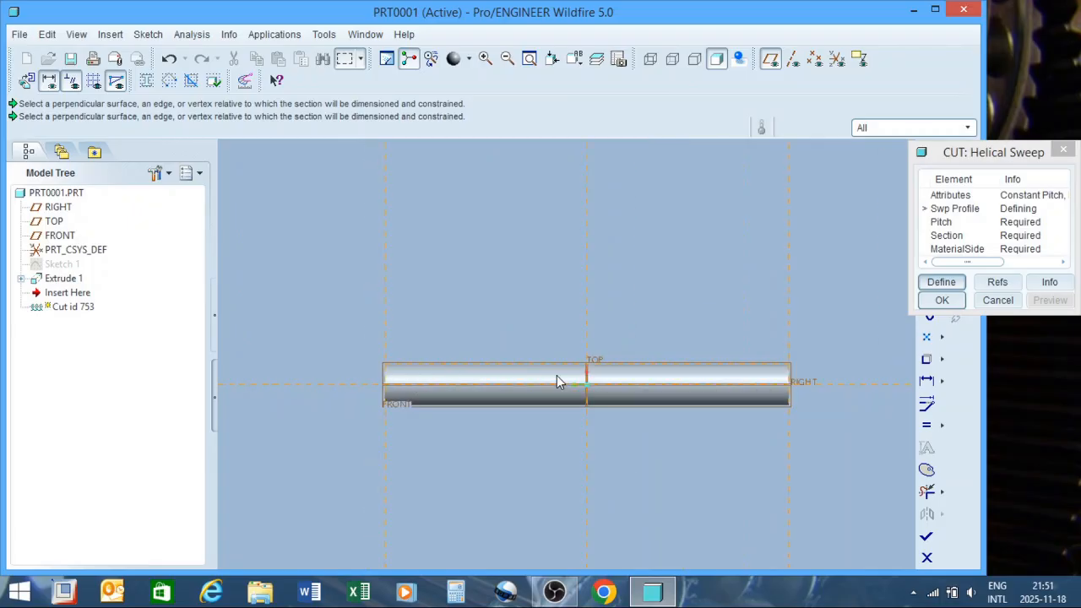
scroll(721, 391, down, 1)
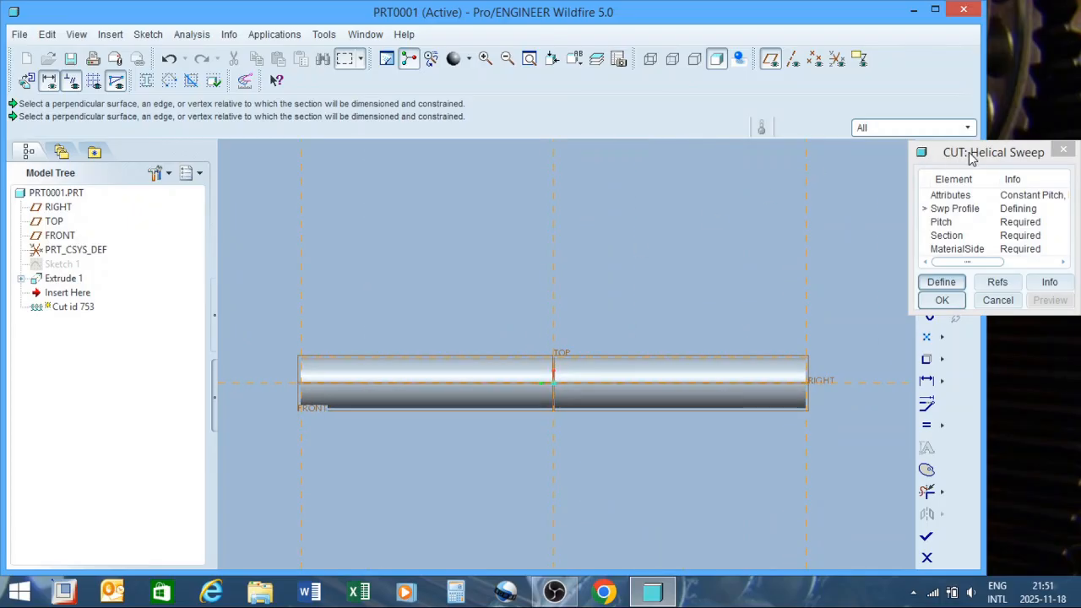
drag(999, 162, 172, 100)
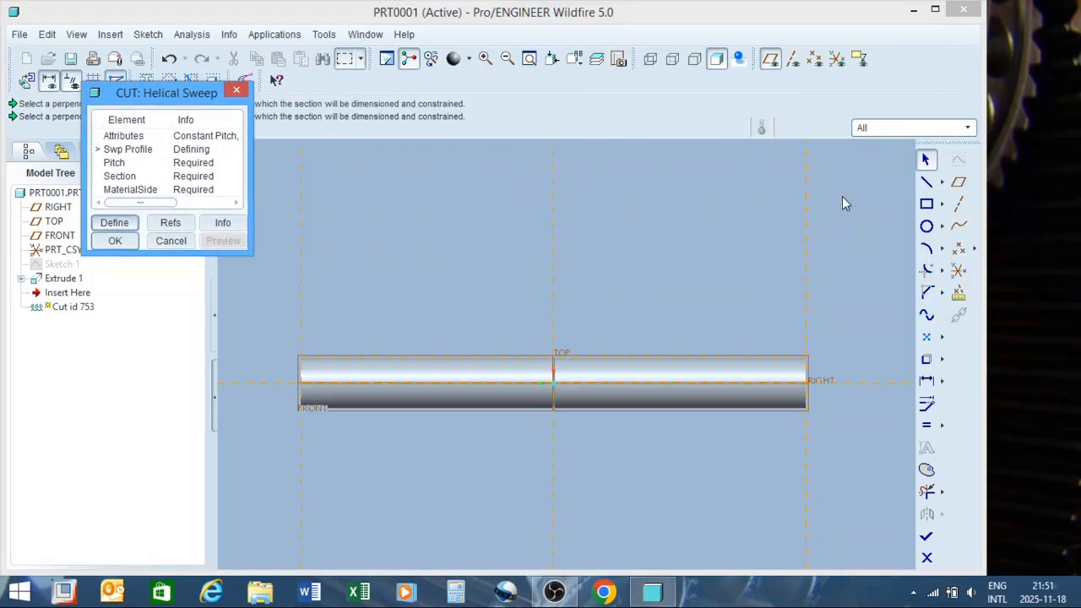
click(942, 182)
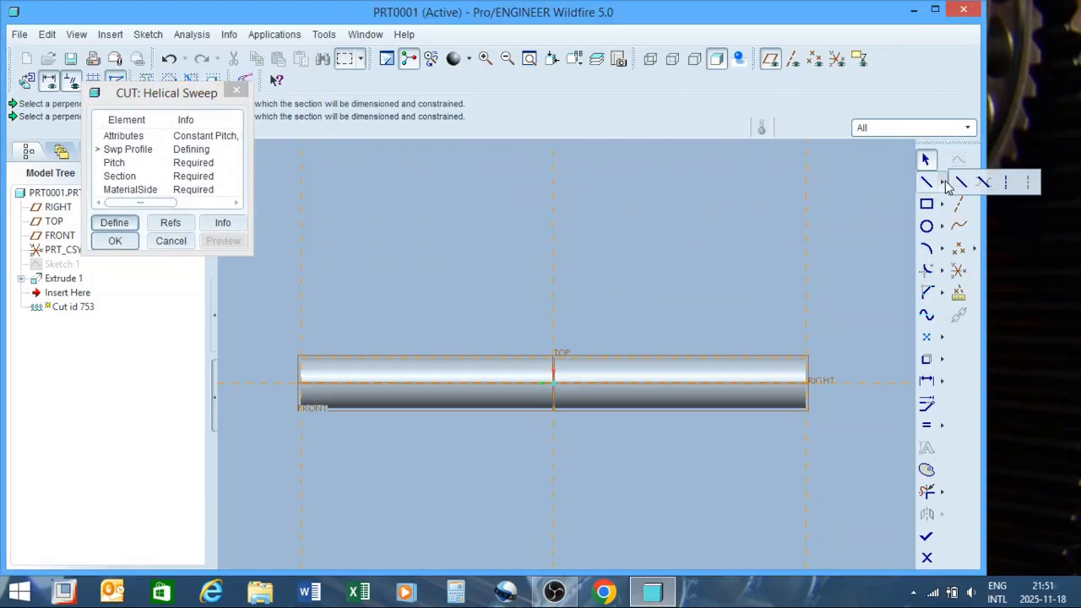
click(1005, 184)
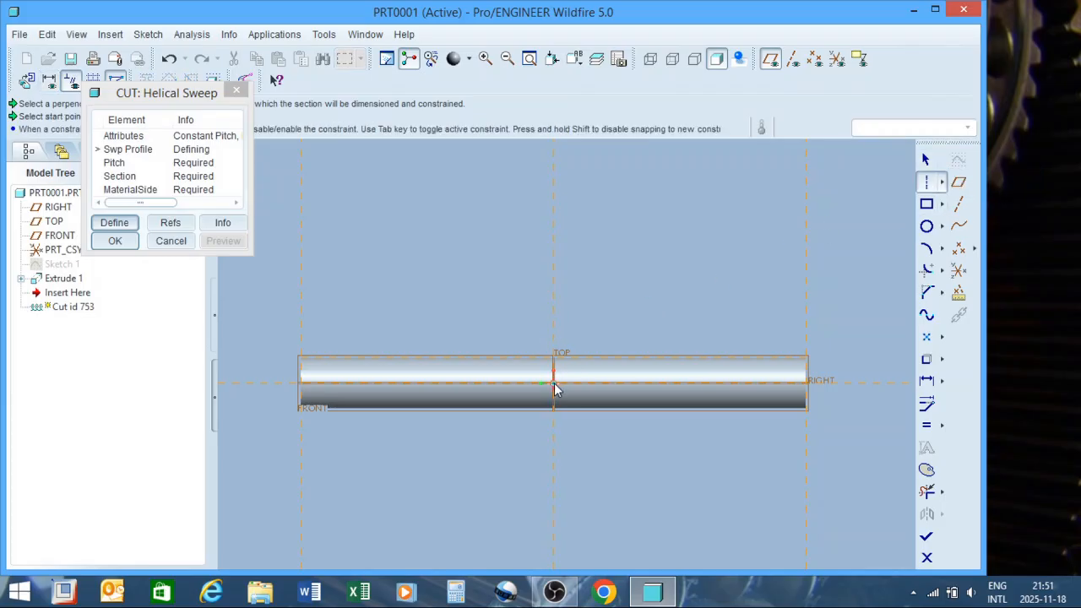
click(554, 384)
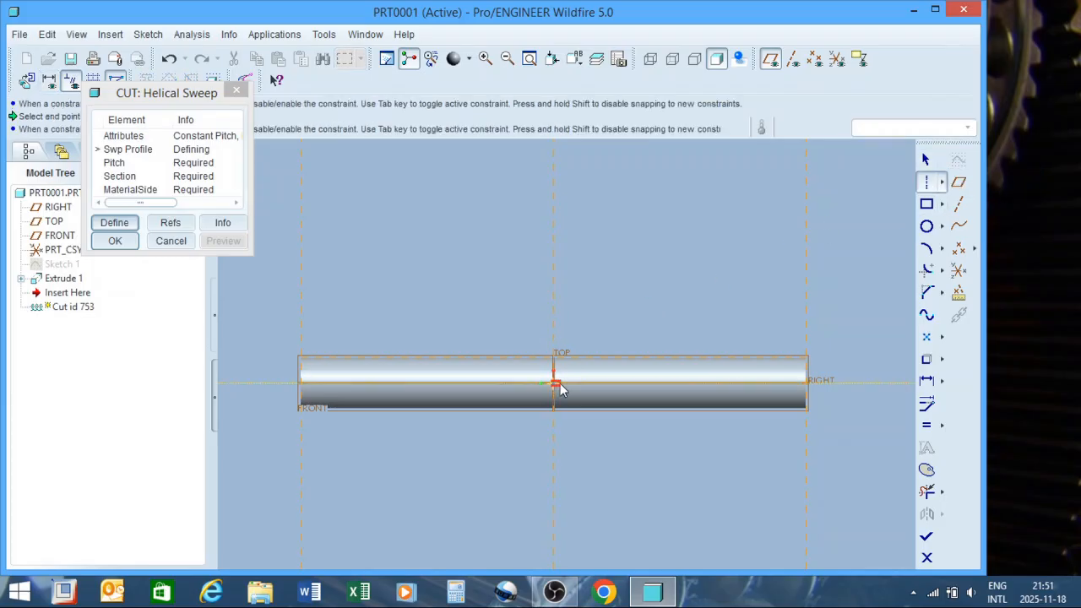
click(718, 384)
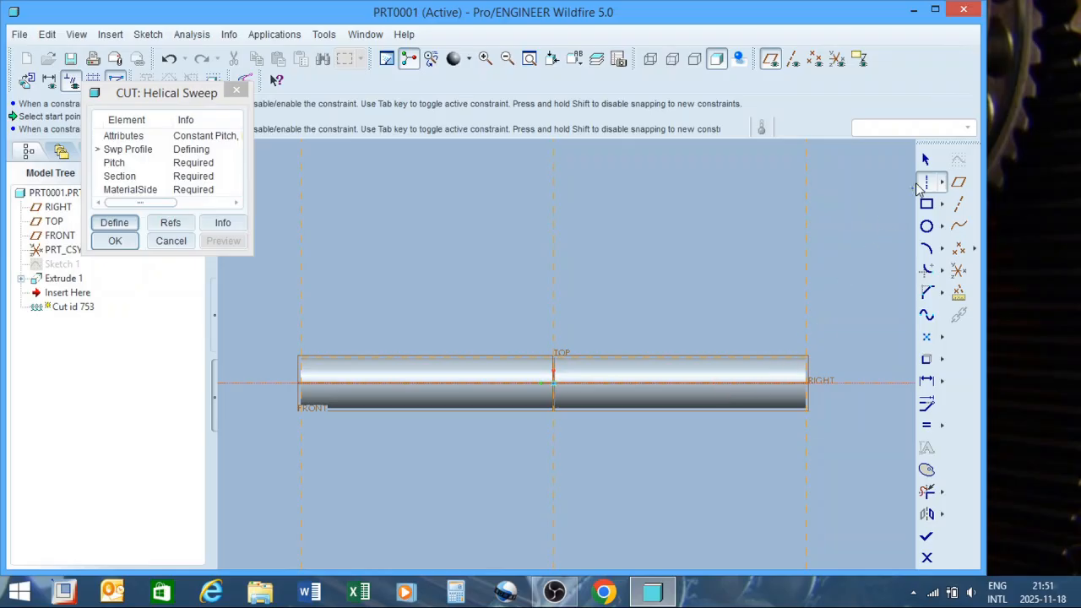
click(926, 160)
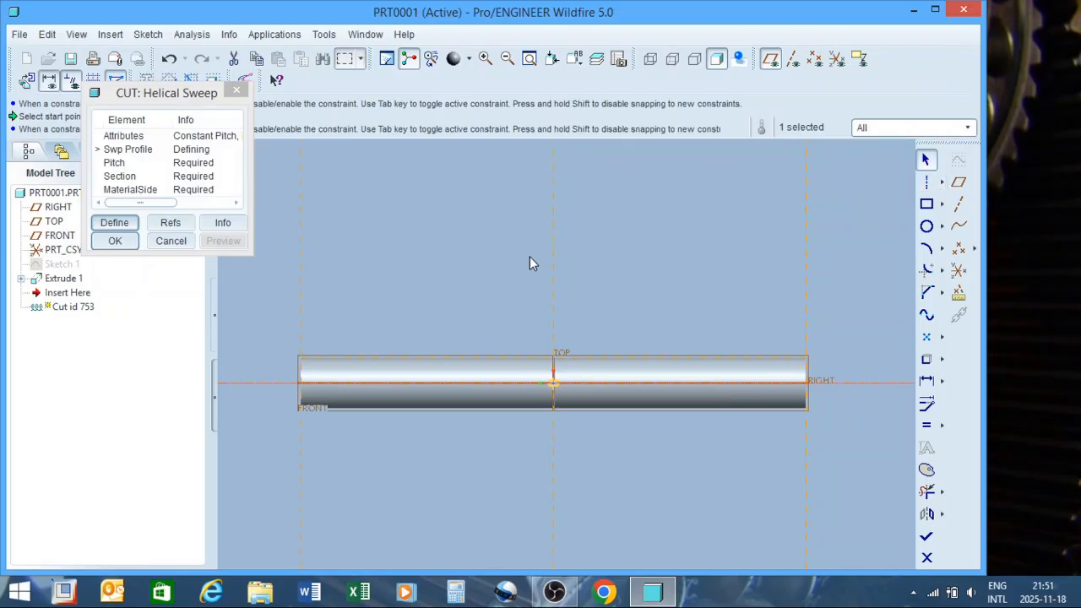
Draw a horizontal line along the cylinder's upper edge from one end face to the other as the sweep profile
click(942, 183)
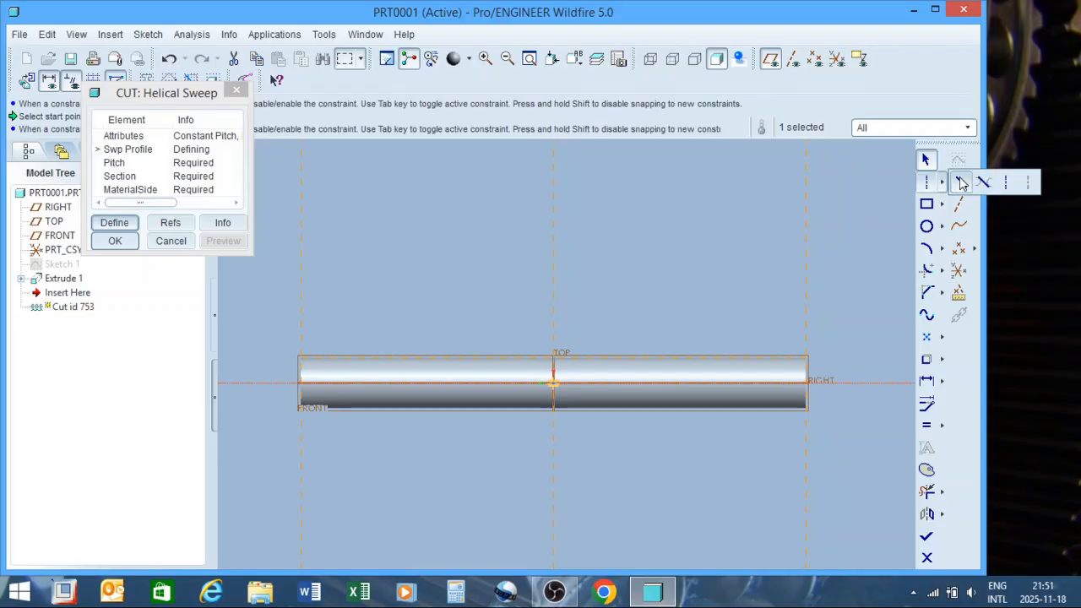
click(961, 182)
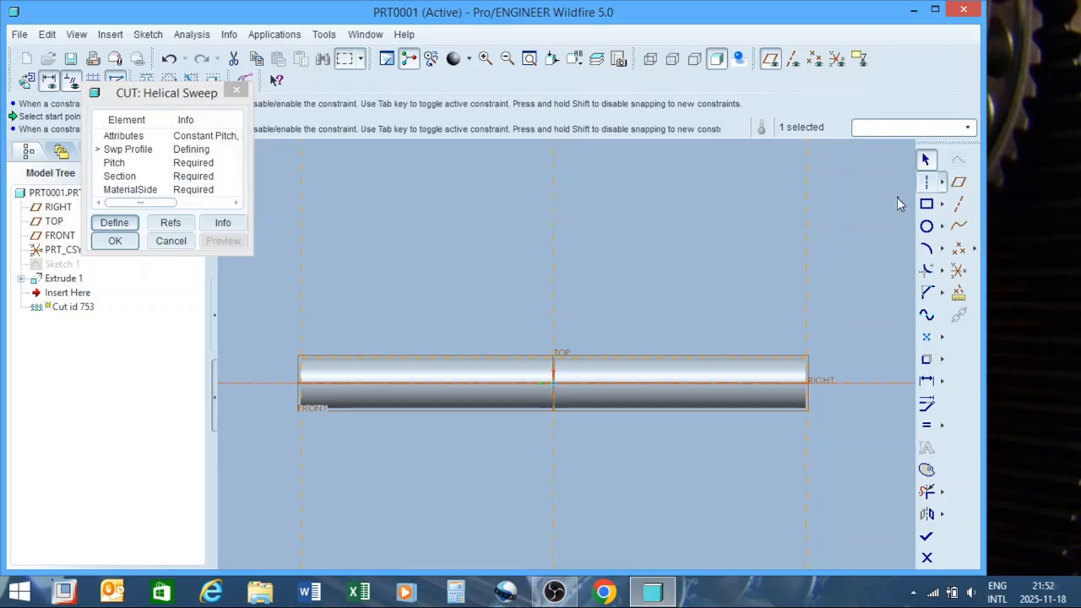
click(304, 357)
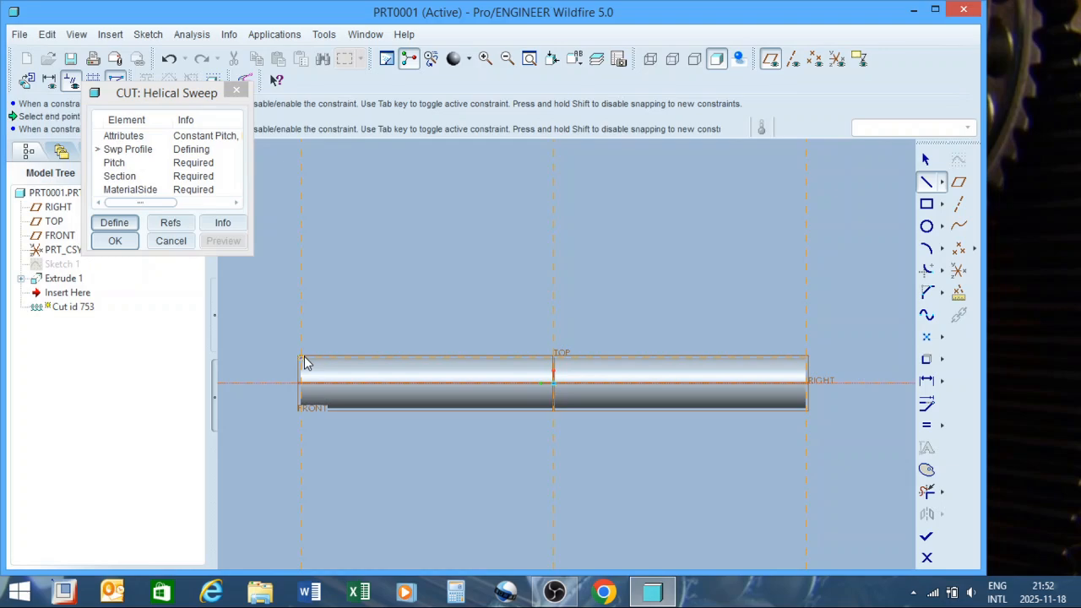
click(807, 357)
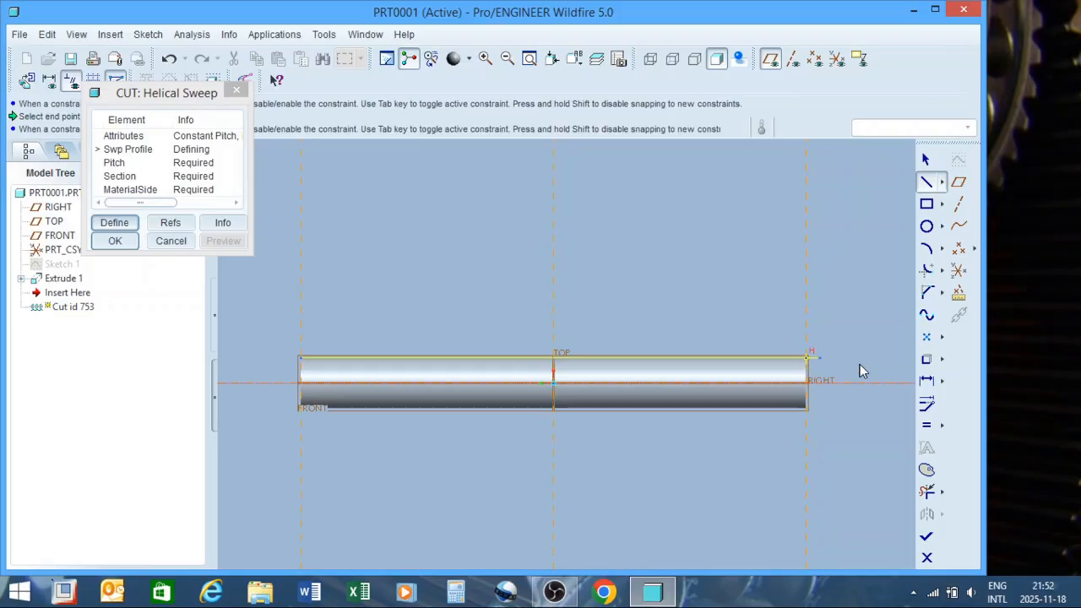
click(932, 164)
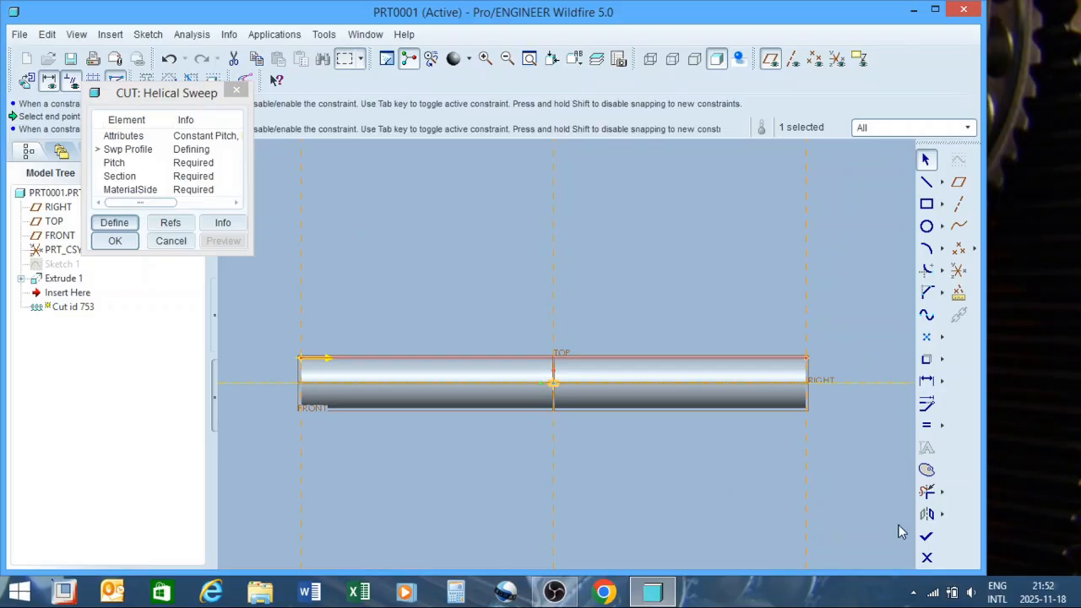
Finish the sweep profile sketch and set the helix pitch to 1.5
click(928, 537)
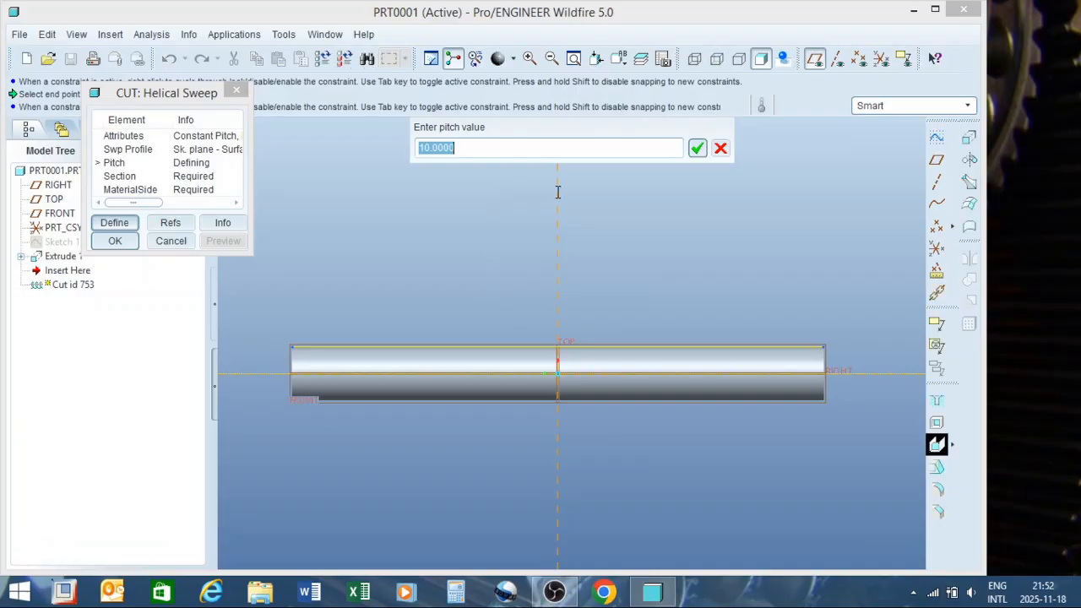
text(1.5)
key(Return)
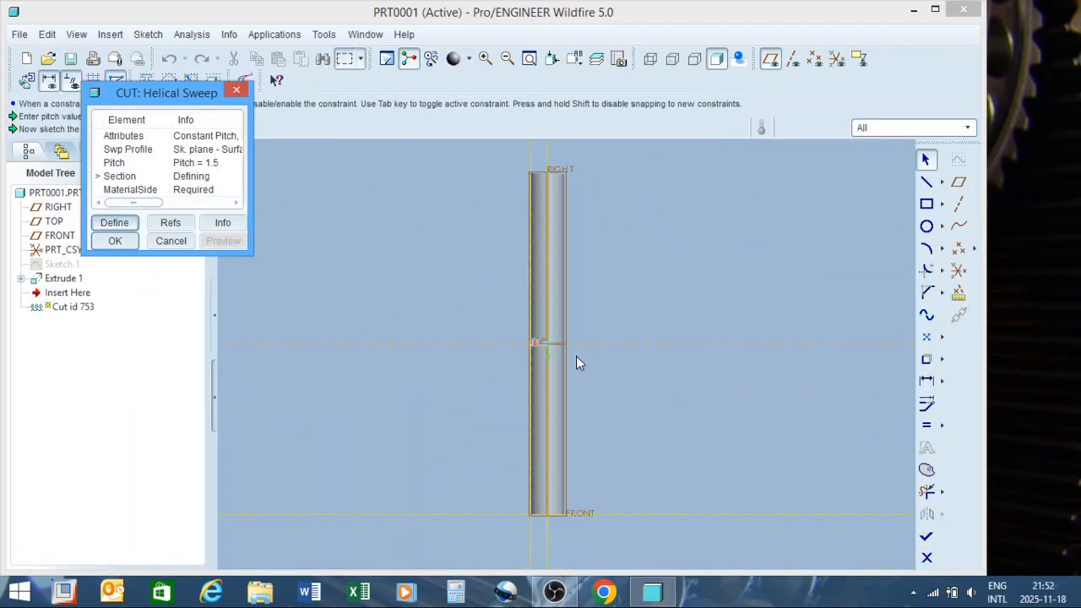
Sketch a closed triangular section at the rod's lower-left corner, with one side on the outer edge and its tip pointing inward
scroll(540, 325, up, 3)
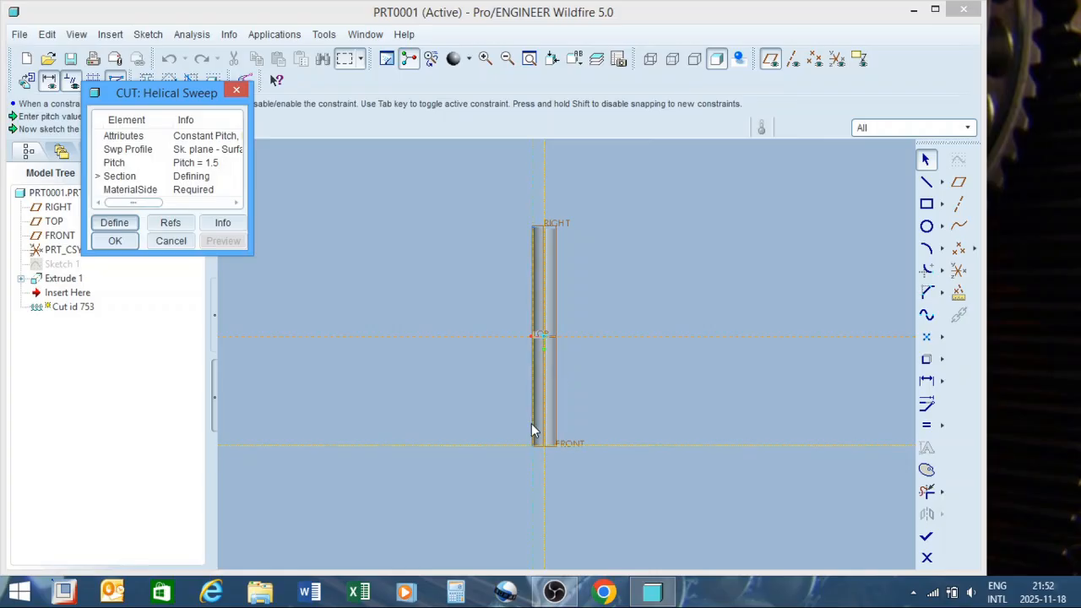
scroll(531, 427, down, 2)
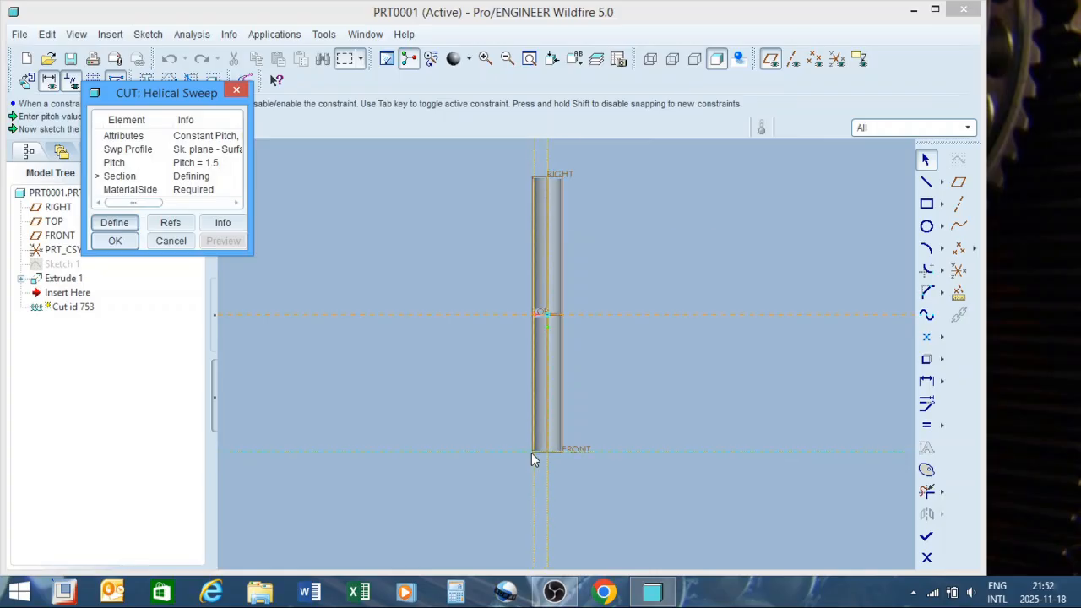
scroll(531, 453, down, 4)
scroll(500, 460, down, 5)
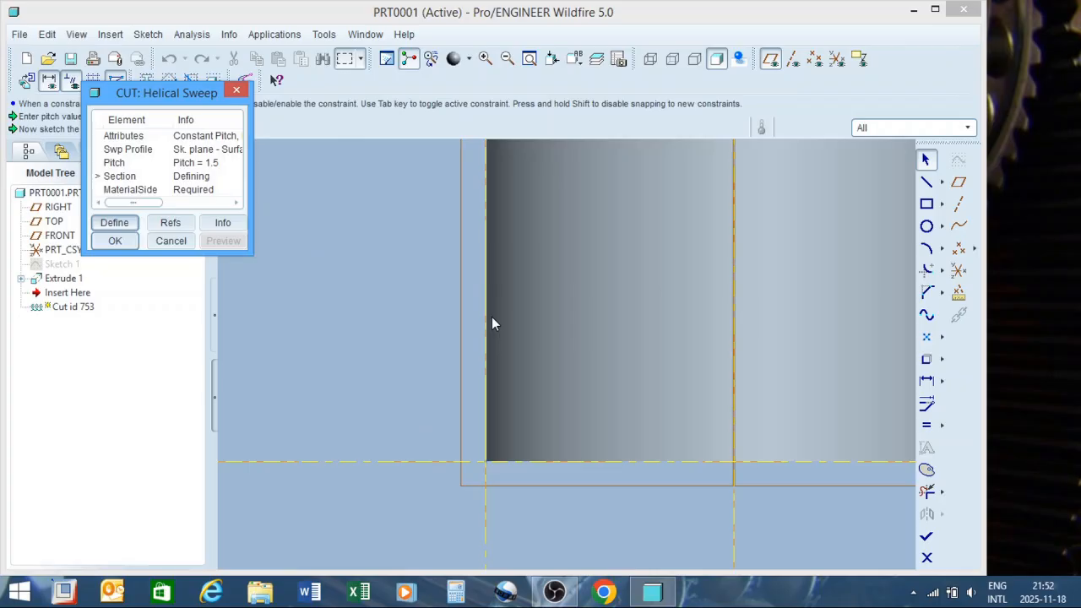
click(927, 181)
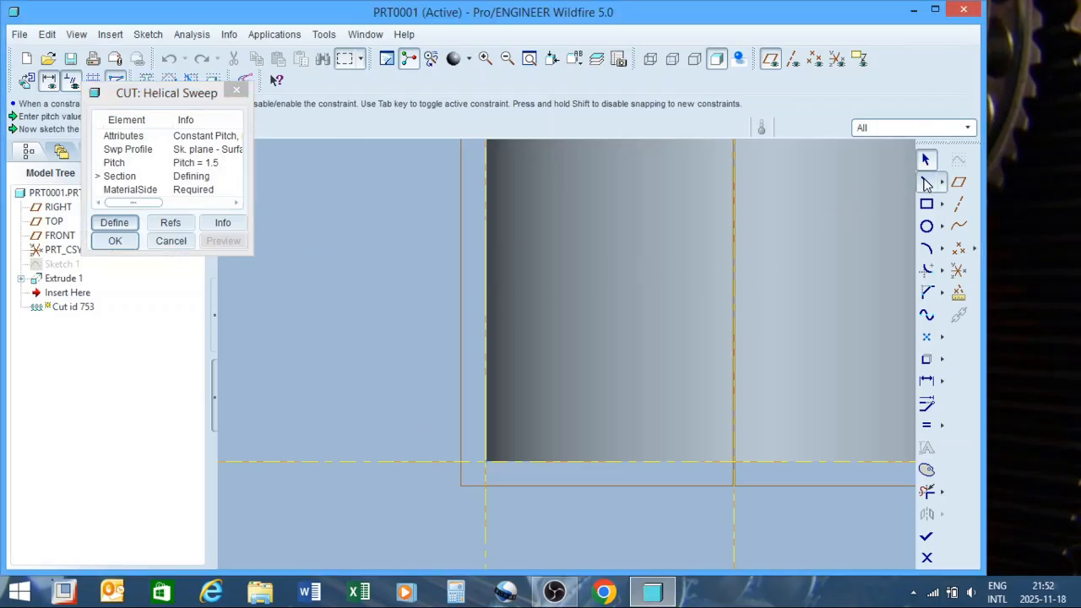
click(487, 461)
click(487, 369)
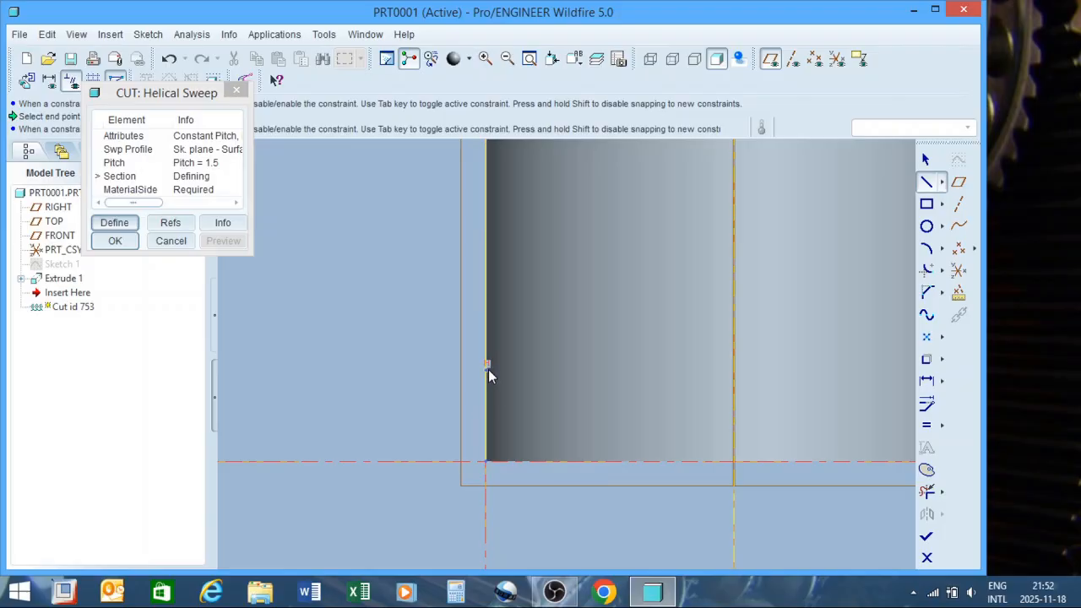
click(561, 419)
click(494, 462)
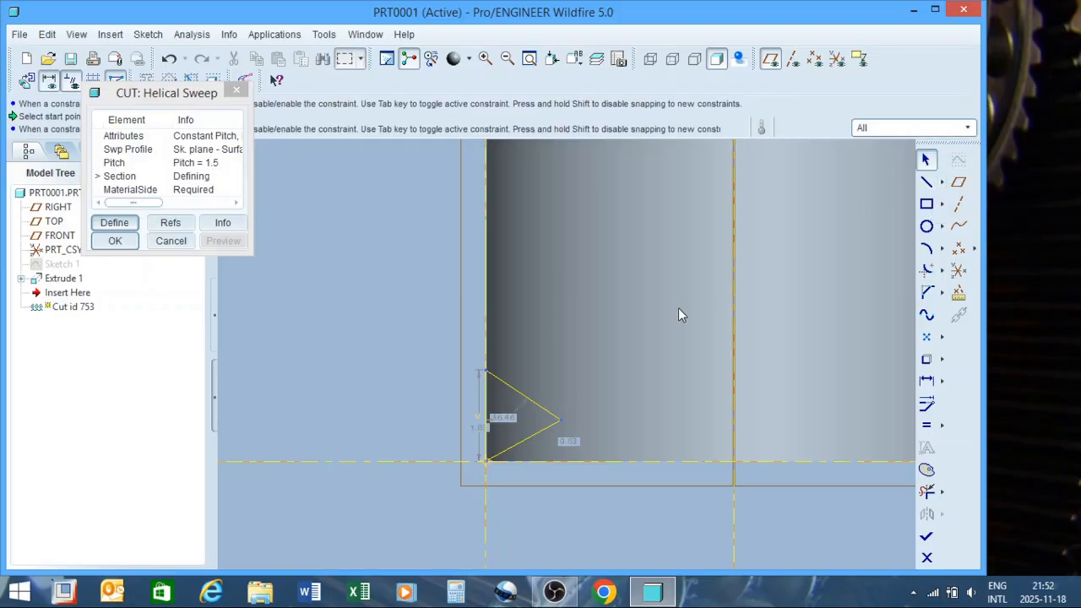
Set the length of the triangle's vertical side to 1.5
double_click(478, 427)
text(1)
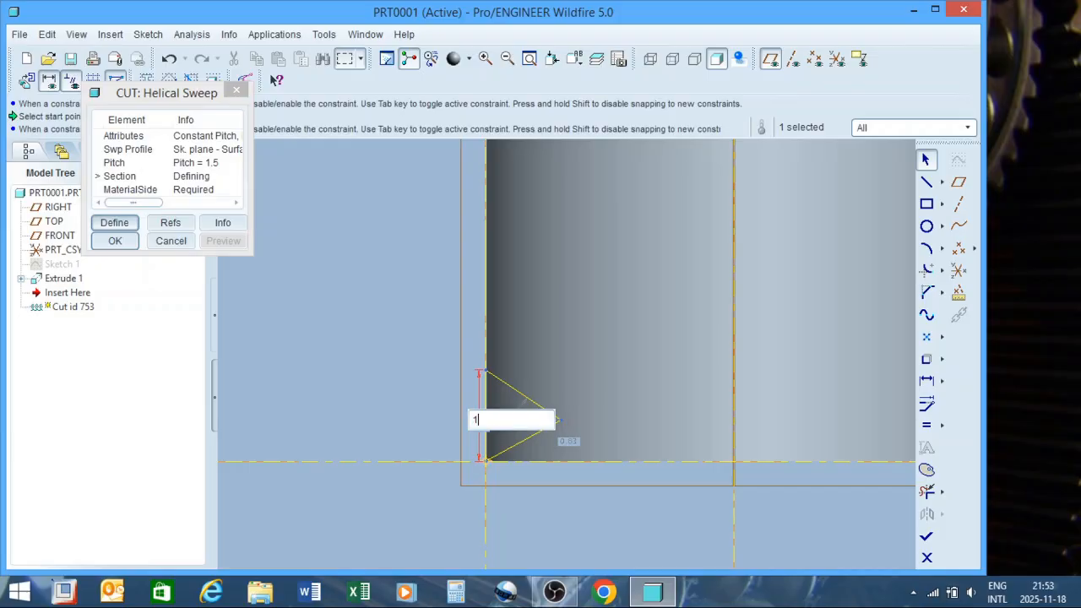
text(.5)
key(Return)
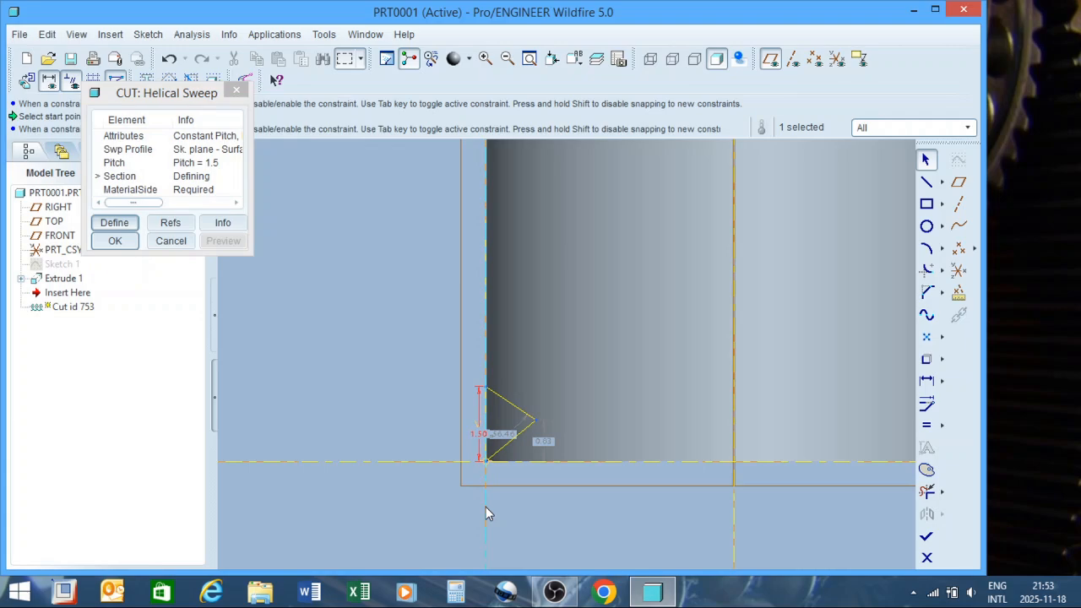
Dimension the triangle's depth from its vertical side to the inner tip and set it to 1.5
click(926, 380)
click(495, 436)
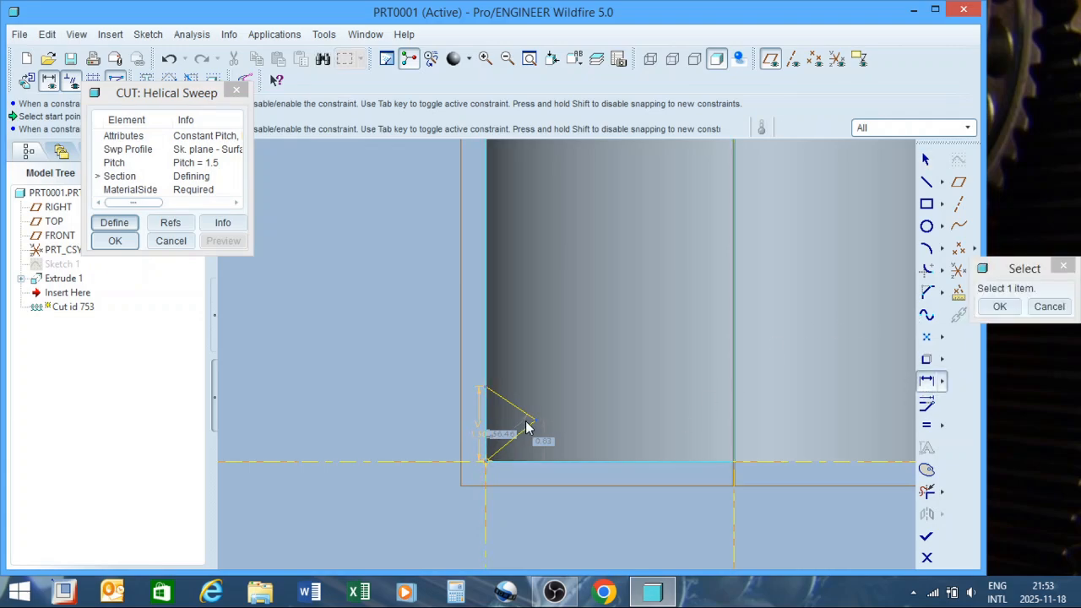
click(534, 426)
middle_click(525, 356)
text(1)
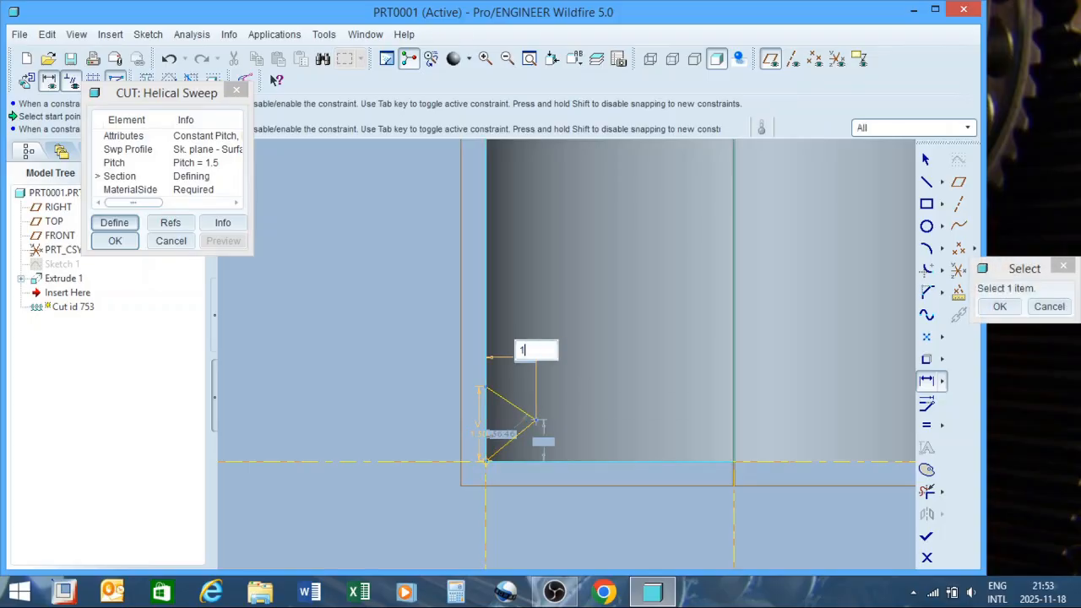
text(.5)
key(Return)
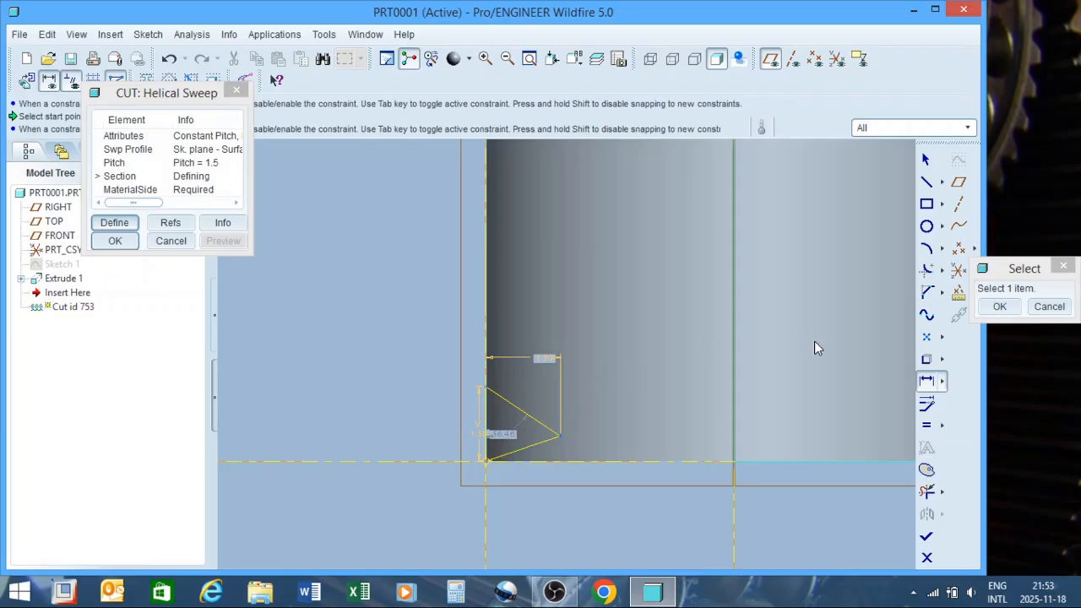
Constrain the triangle's two slanted sides to equal length and finish the section sketch
click(930, 434)
click(528, 446)
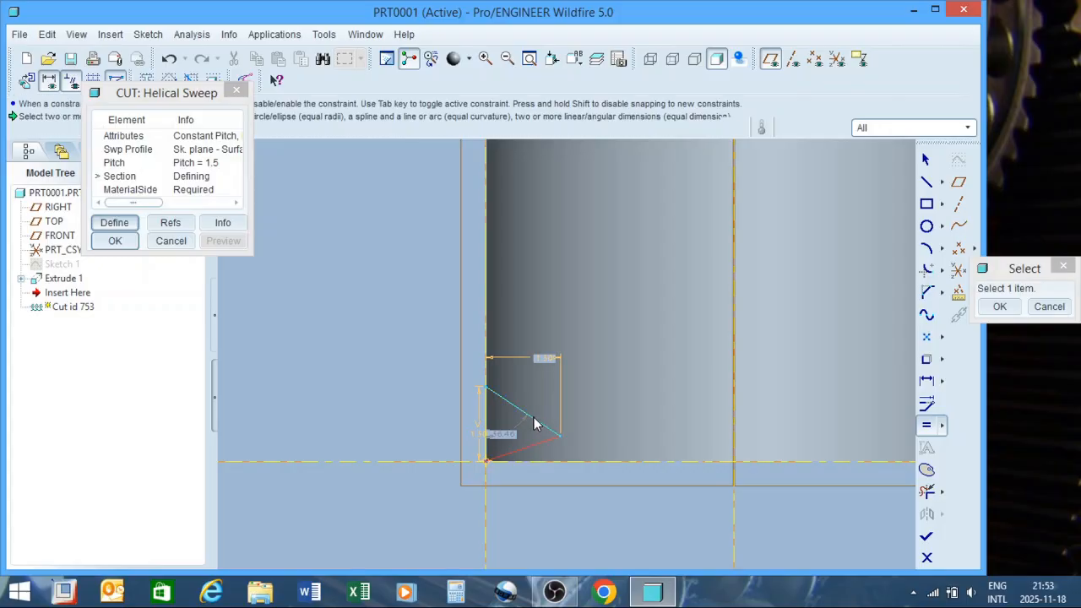
click(534, 424)
scroll(550, 416, up, 2)
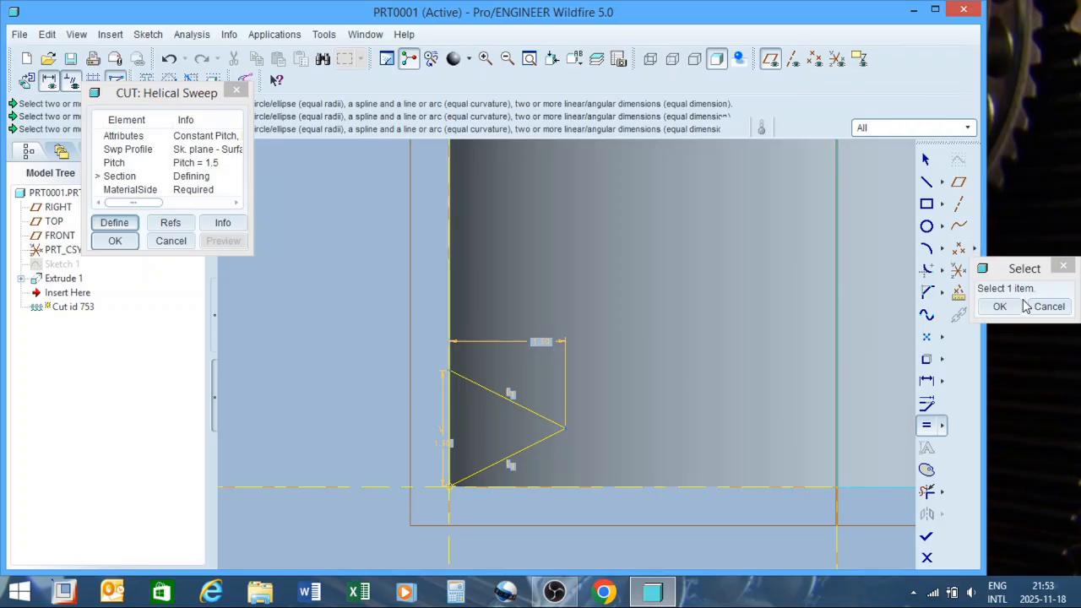
click(999, 307)
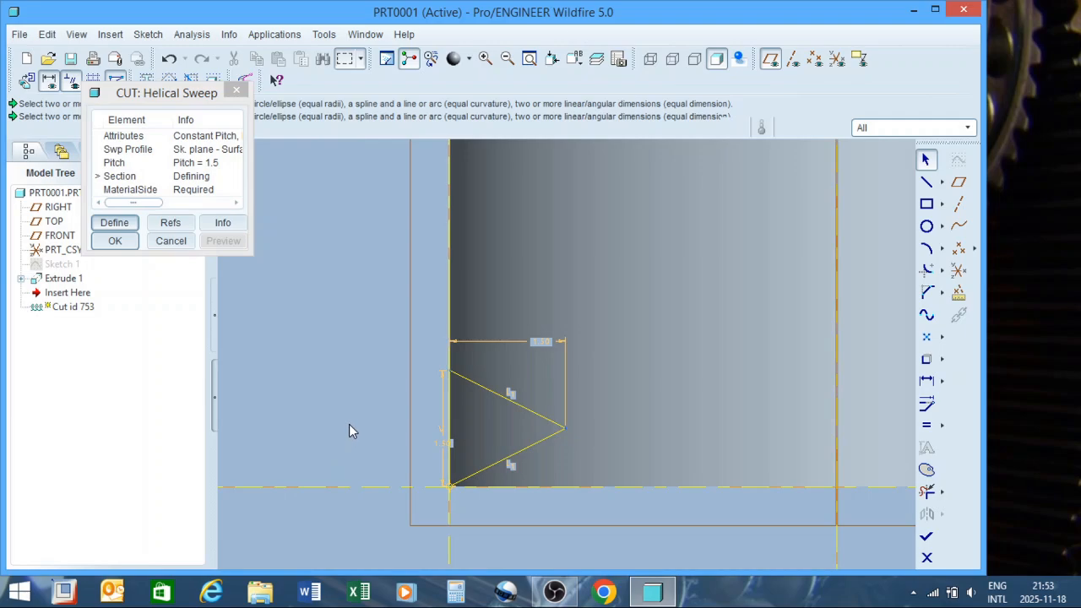
scroll(405, 466, down, 5)
scroll(432, 501, up, 2)
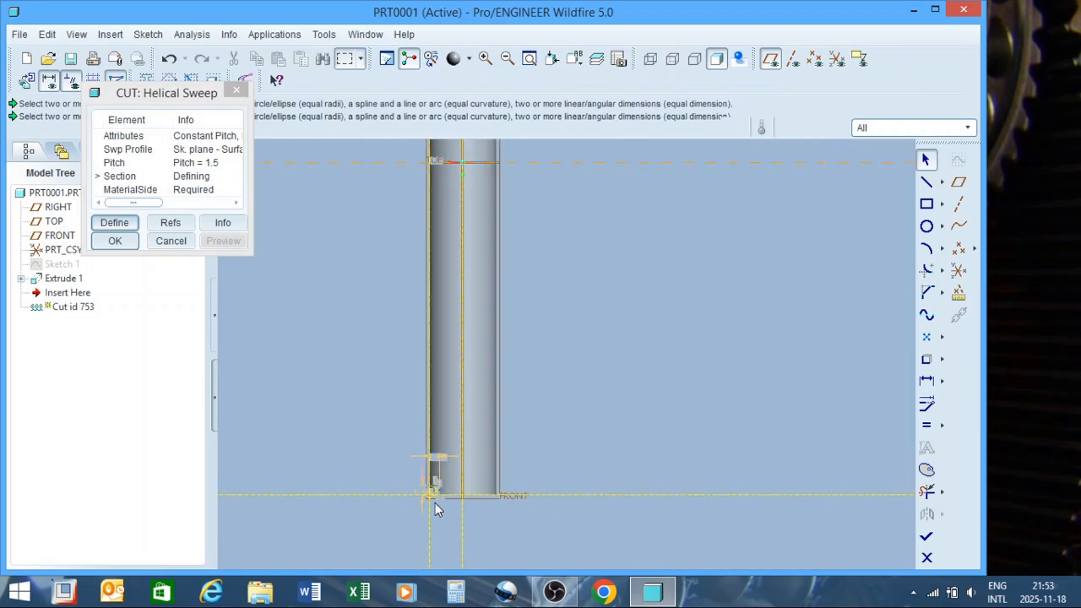
scroll(435, 503, down, 2)
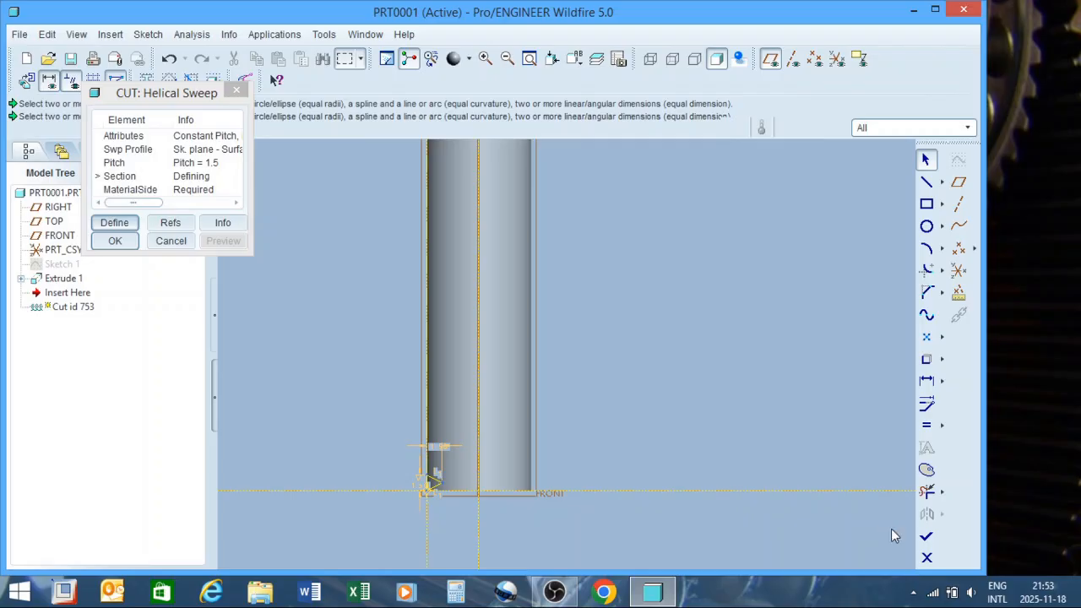
click(928, 538)
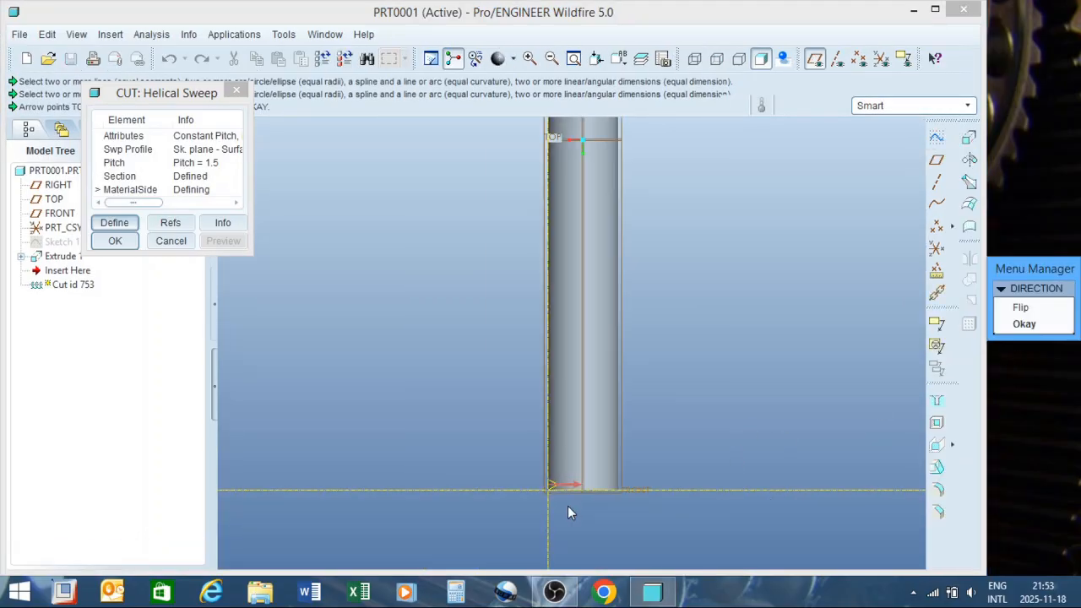
Set the helical cut's material side so the material inside the triangular section is removed
scroll(549, 490, up, 5)
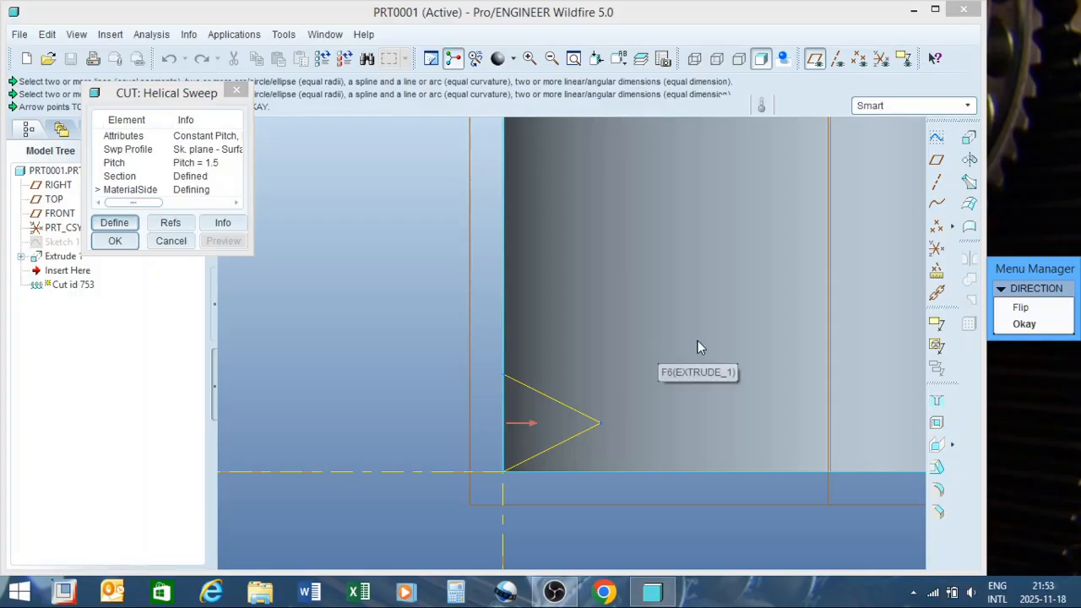
click(1021, 309)
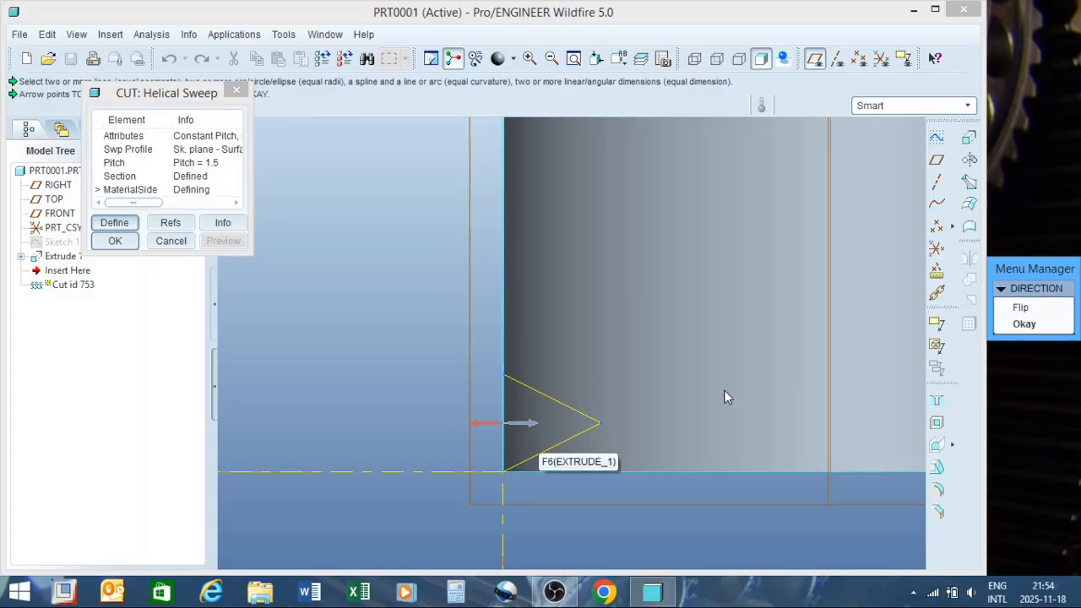
click(1043, 313)
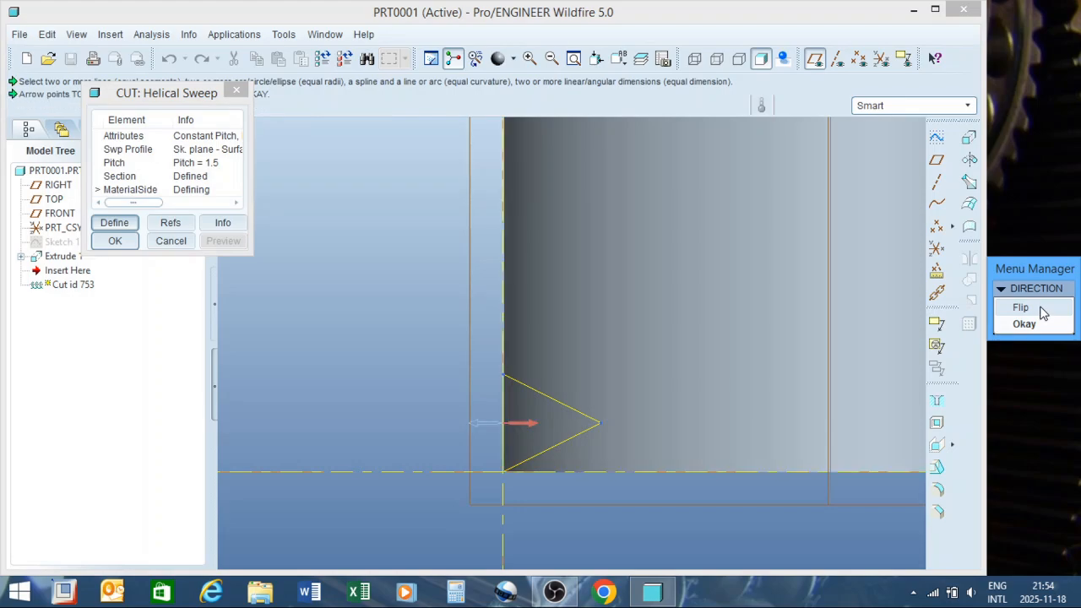
middle_drag(675, 333, 350, 442)
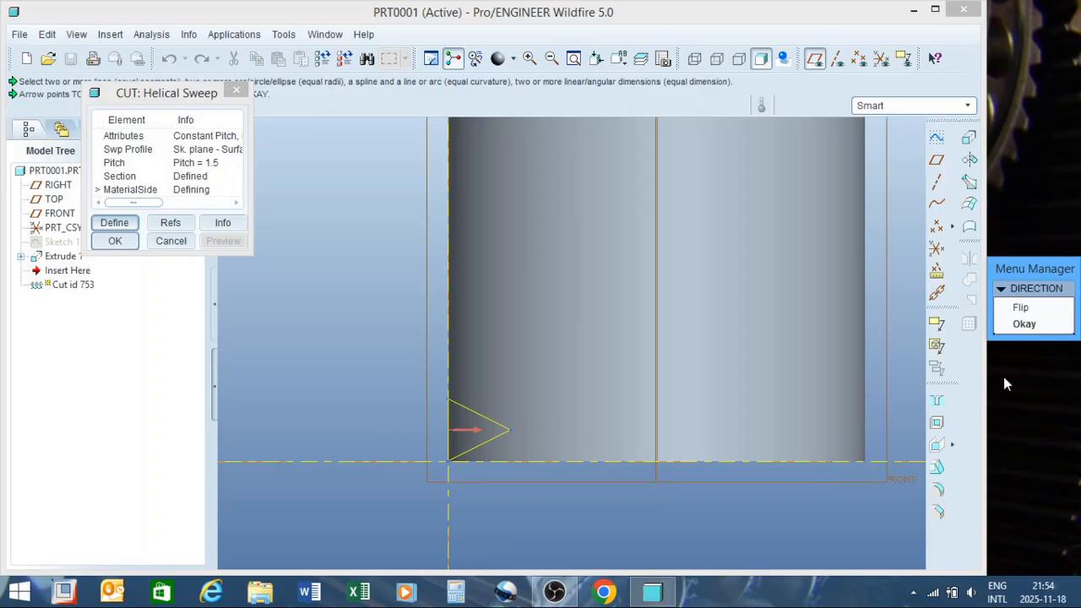
click(1043, 327)
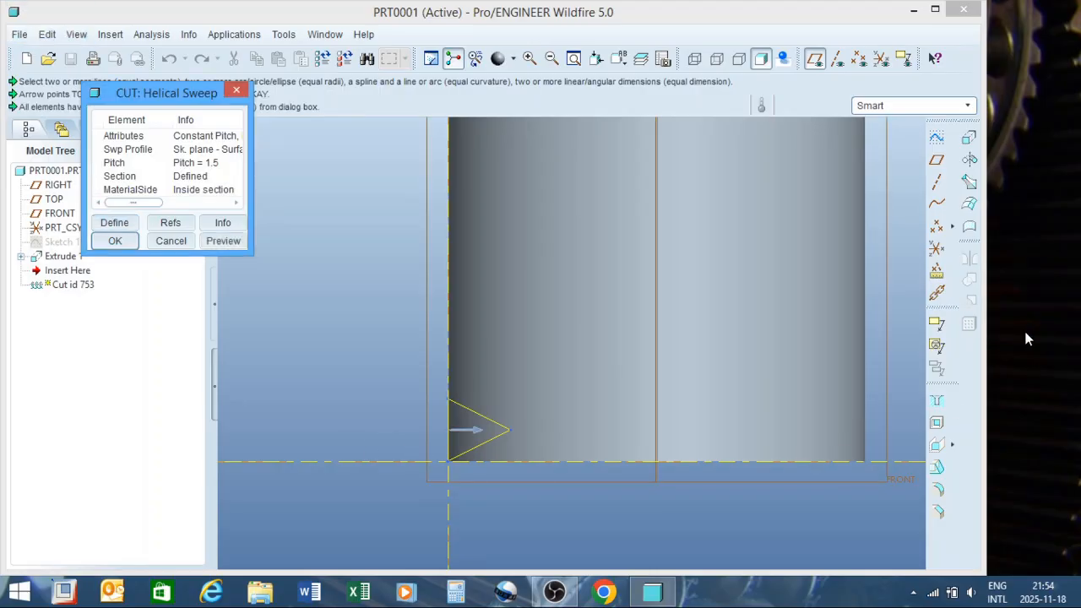
Preview the helical sweep cut and examine the thread along the full rod and at its lower end
scroll(312, 477, up, 2)
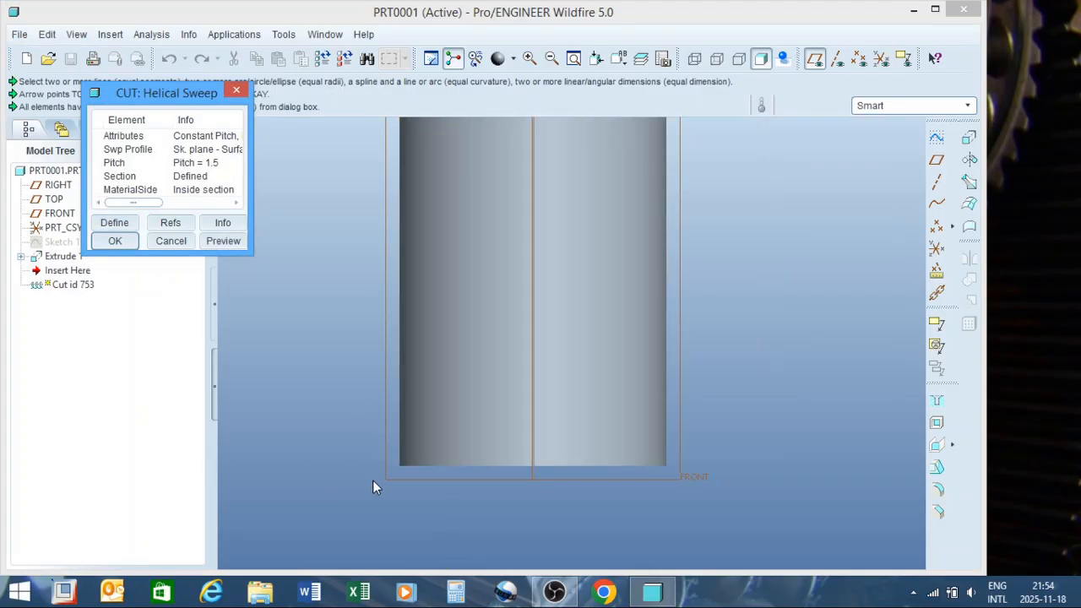
click(224, 243)
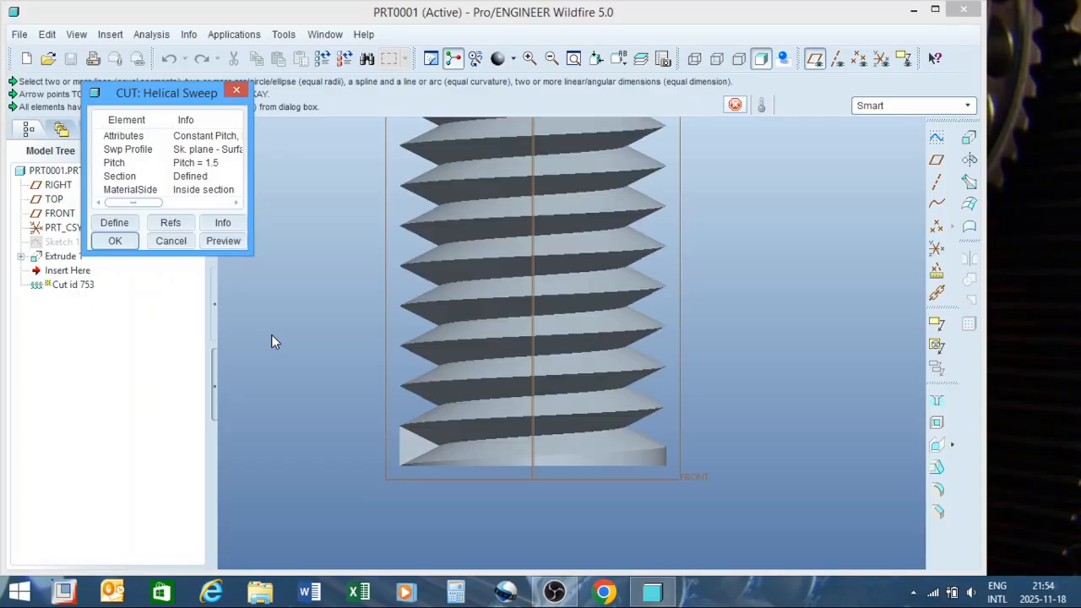
scroll(441, 534, down, 10)
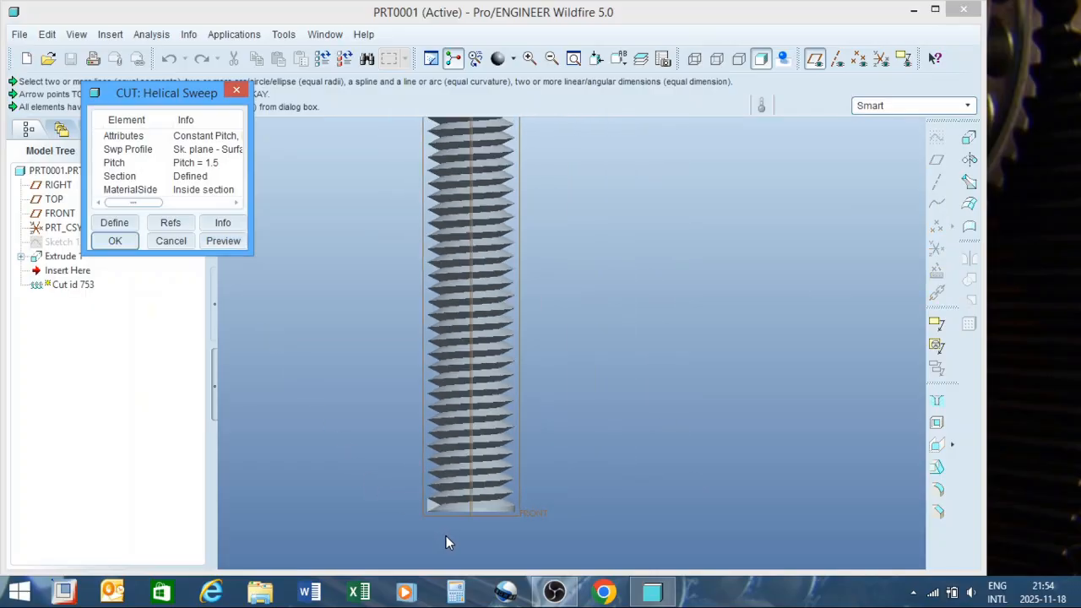
scroll(474, 230, up, 6)
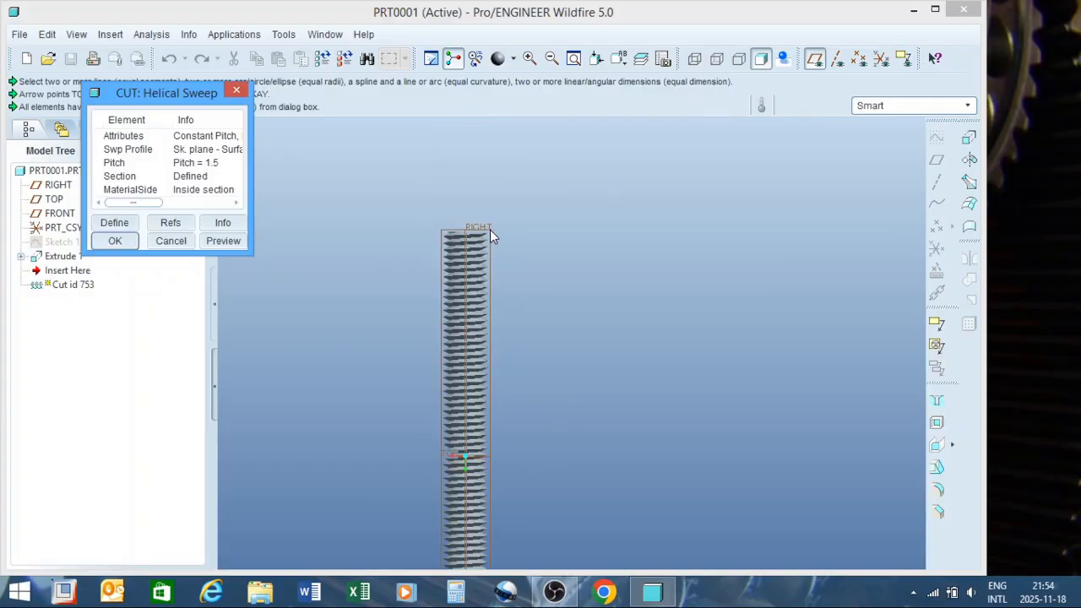
middle_drag(450, 229, 467, 208)
scroll(528, 182, down, 8)
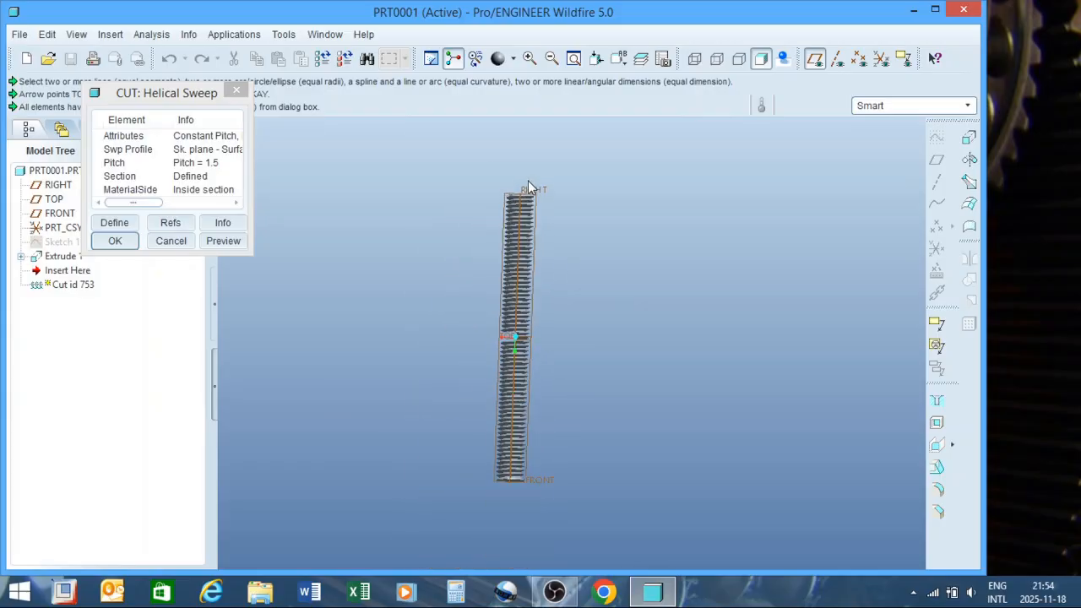
scroll(509, 369, up, 3)
scroll(508, 370, up, 1)
scroll(512, 485, down, 2)
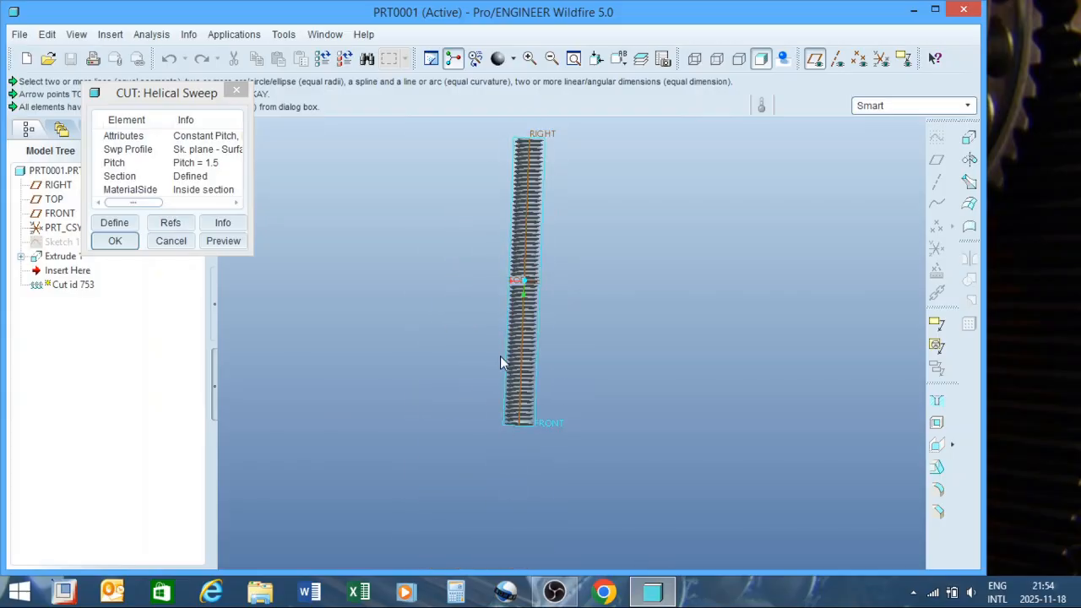
scroll(500, 356, up, 2)
scroll(515, 477, down, 2)
scroll(517, 386, up, 1)
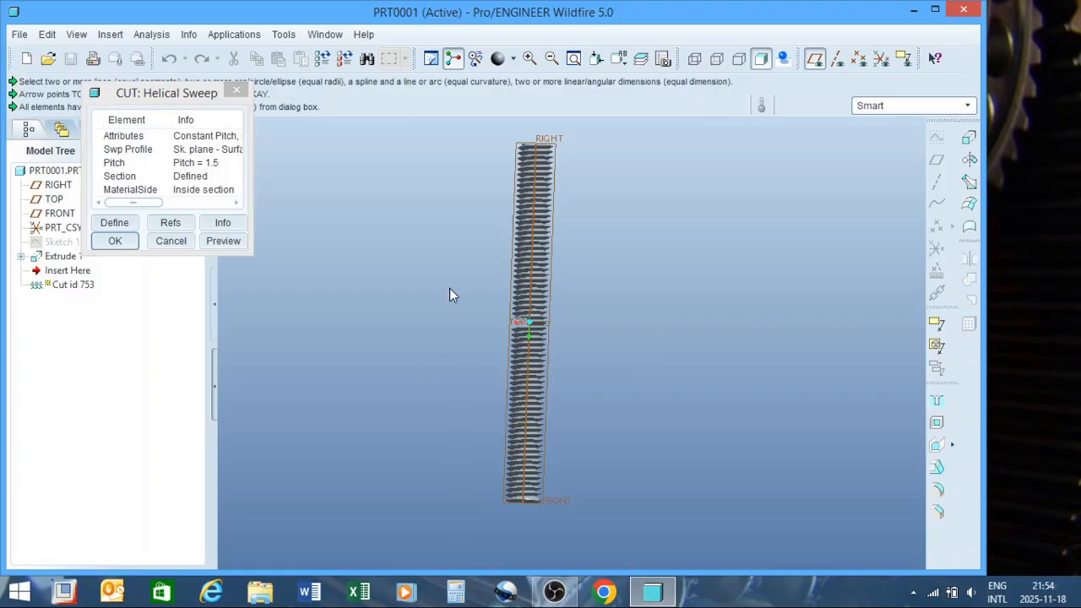
scroll(532, 504, up, 5)
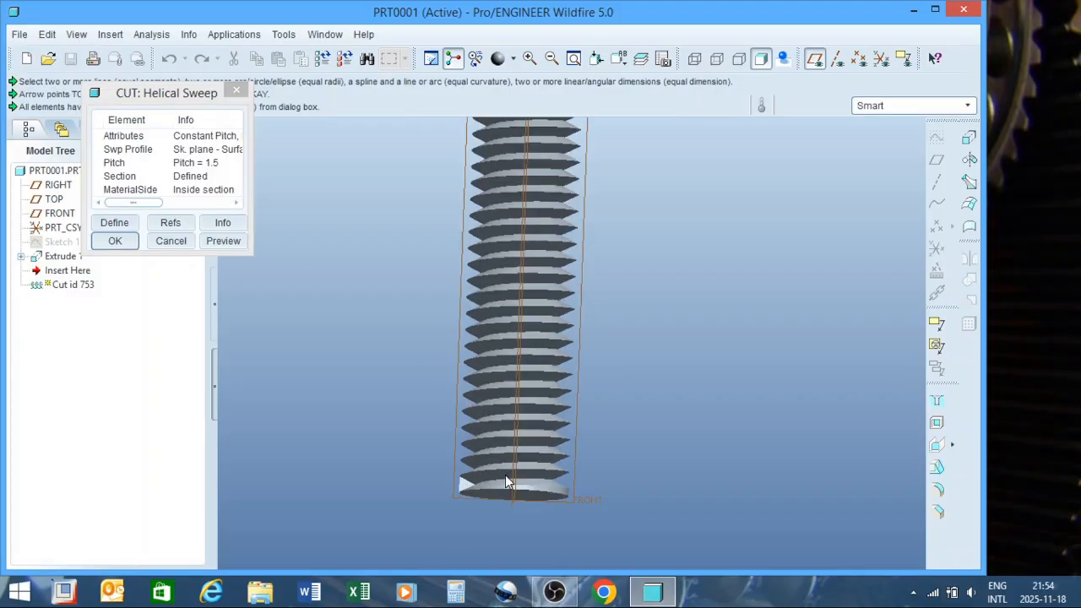
scroll(450, 504, up, 1)
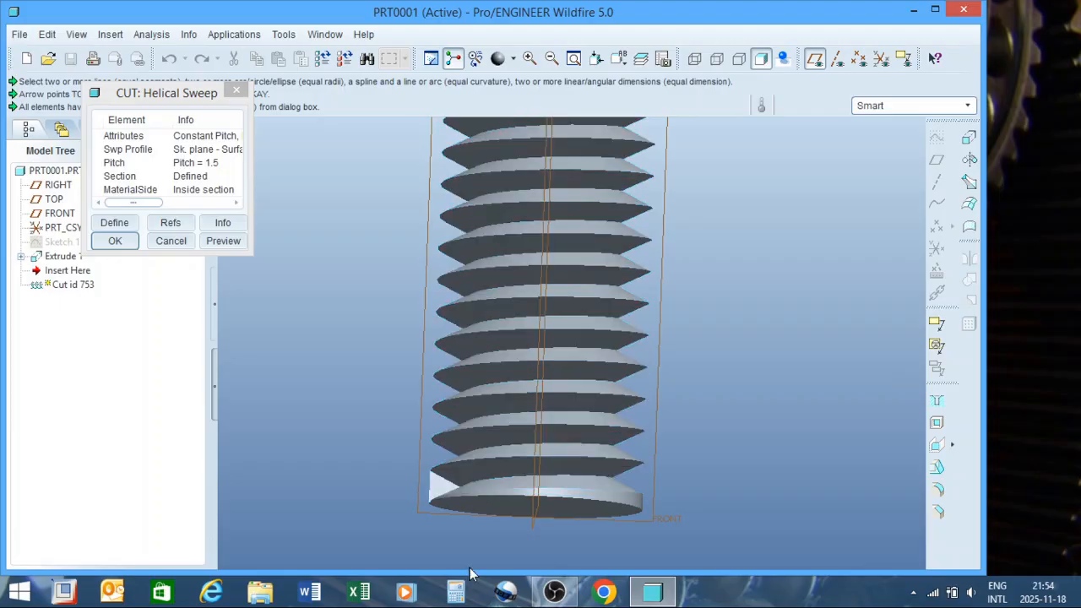
scroll(469, 565, down, 2)
scroll(505, 478, up, 1)
scroll(505, 483, up, 1)
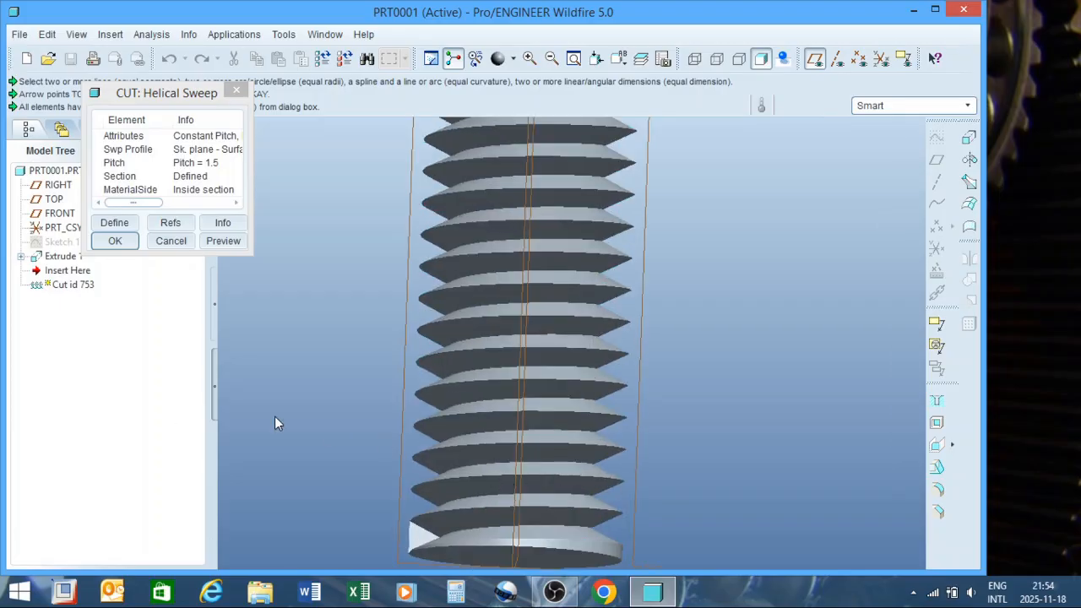
Redefine the helical sweep's pitch as 3 and preview the cut
click(156, 165)
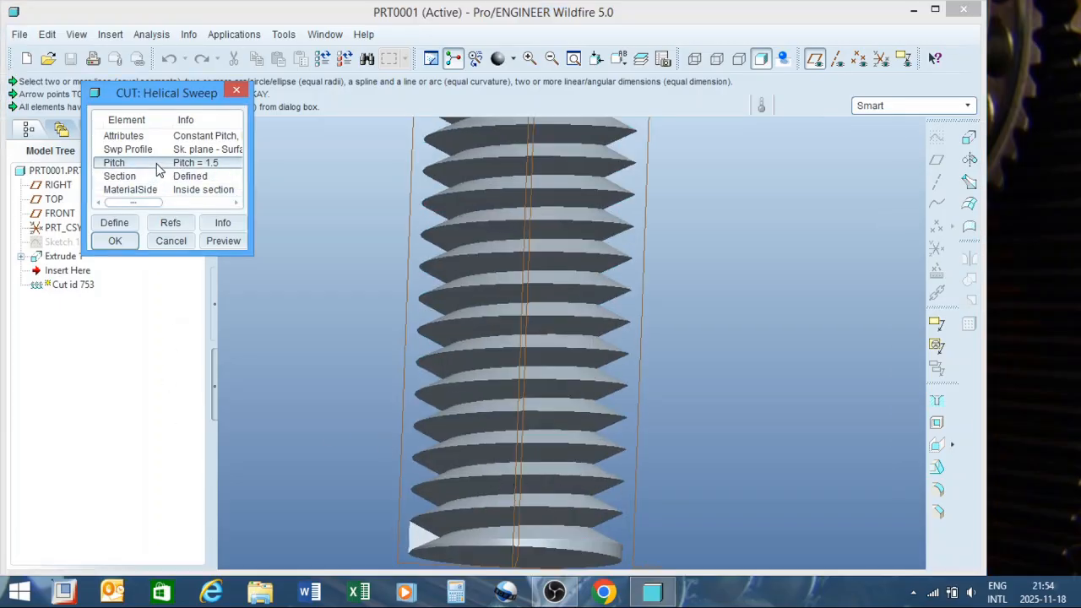
click(132, 224)
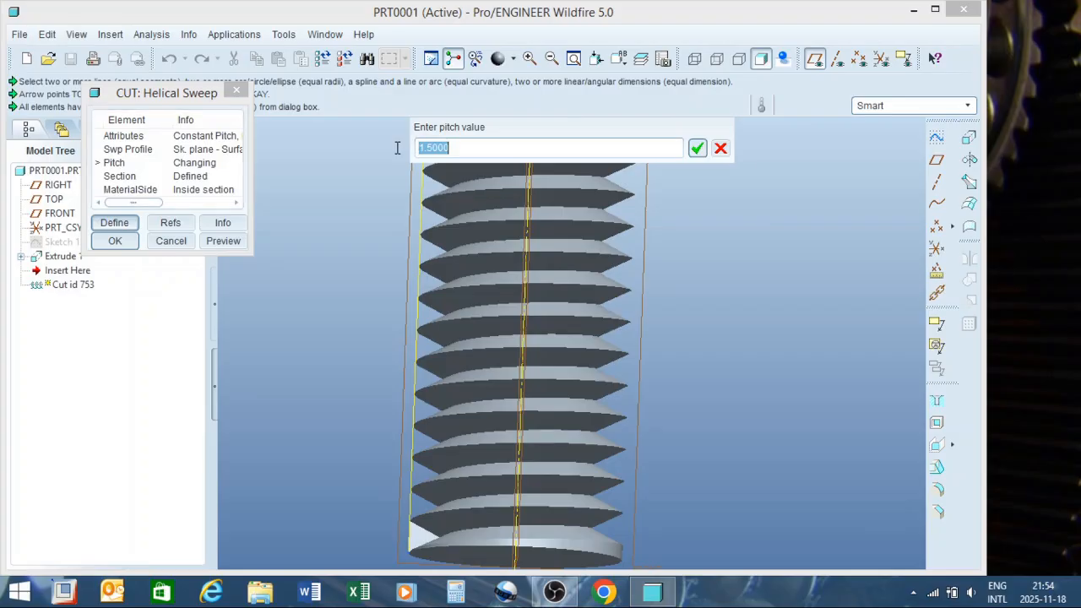
text(3)
key(Return)
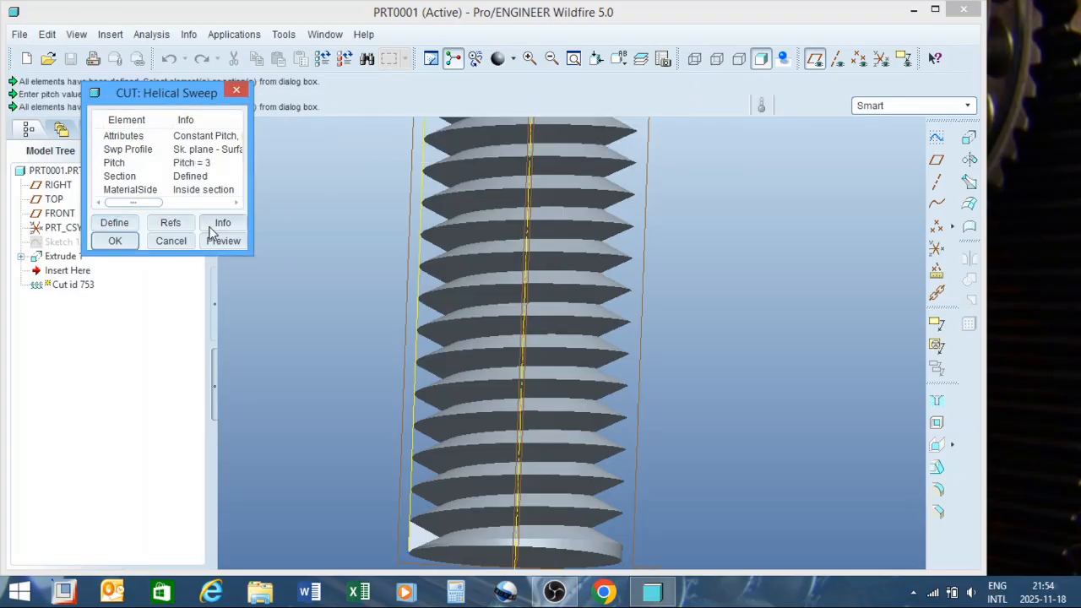
click(207, 241)
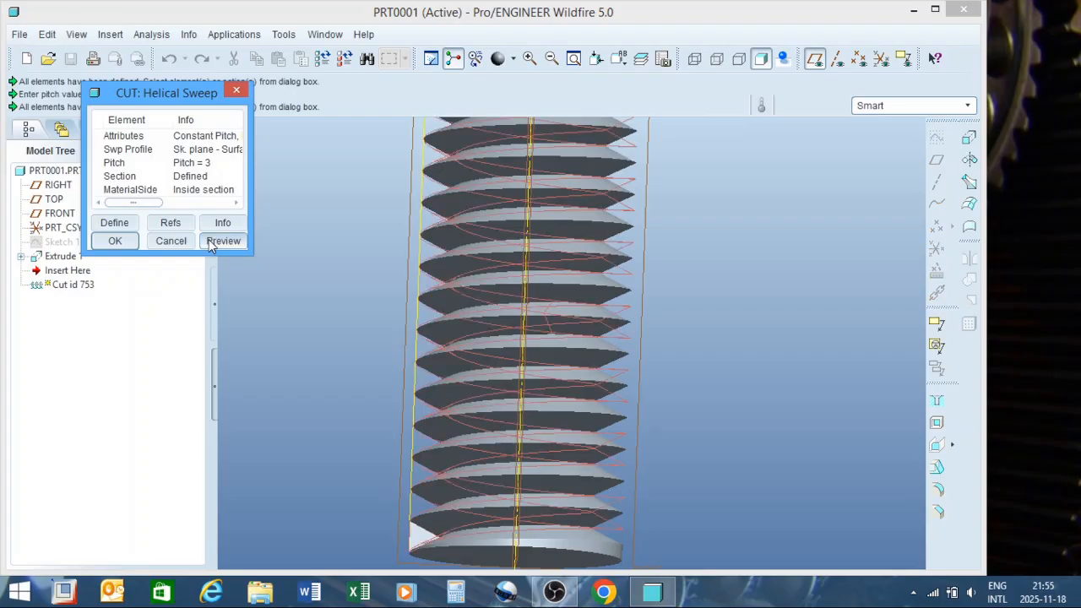
Examine the previewed thread with pitch 3 along the rod and close up at its lower end
scroll(438, 242, up, 2)
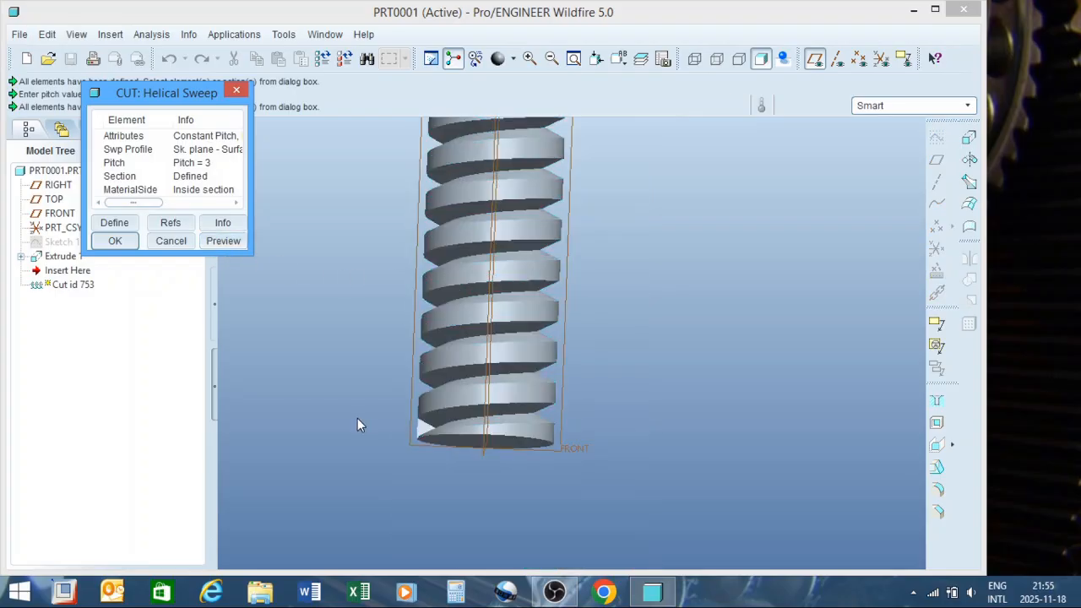
scroll(357, 418, down, 2)
scroll(378, 463, up, 3)
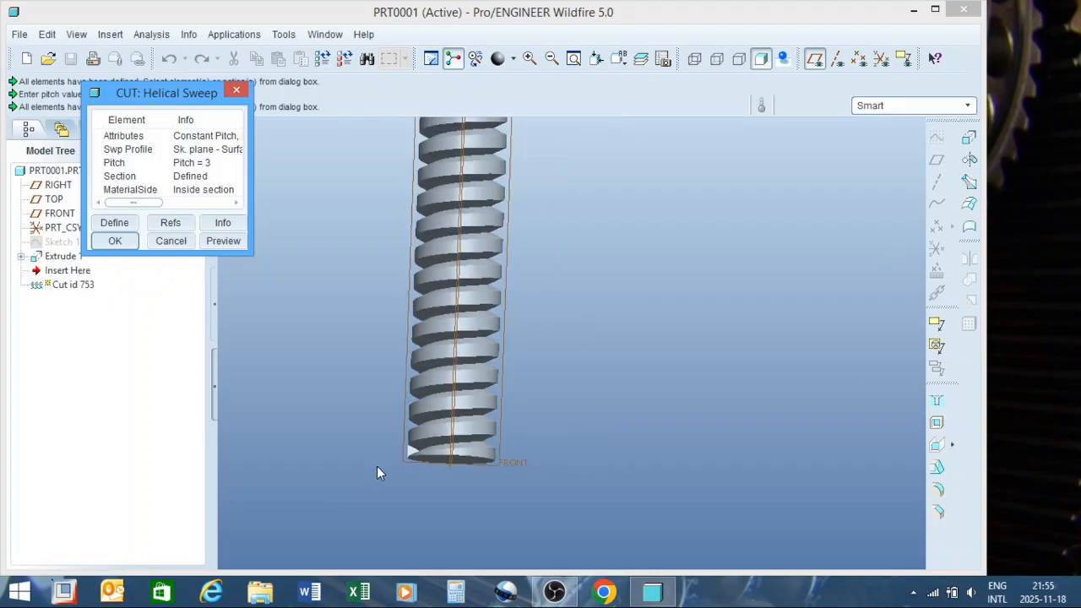
scroll(388, 477, up, 1)
scroll(398, 482, up, 2)
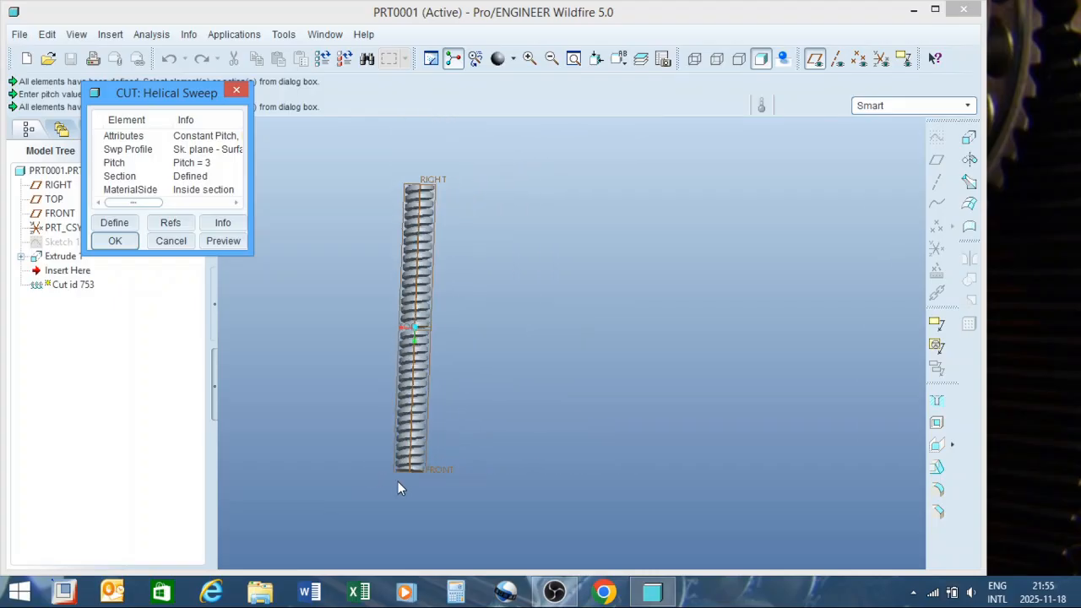
scroll(396, 482, down, 1)
scroll(396, 483, down, 2)
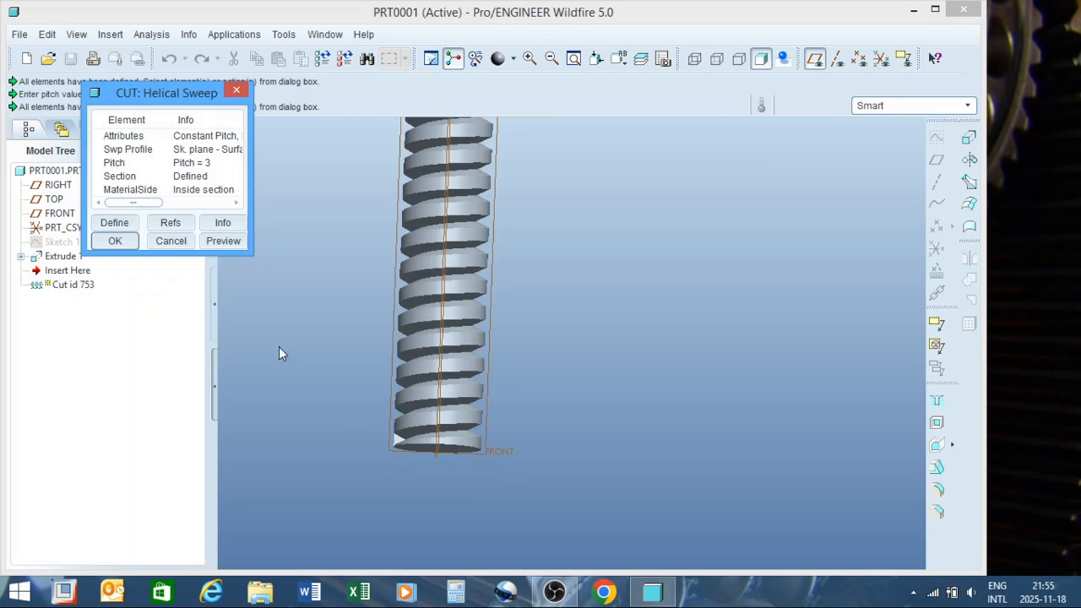
scroll(403, 461, up, 2)
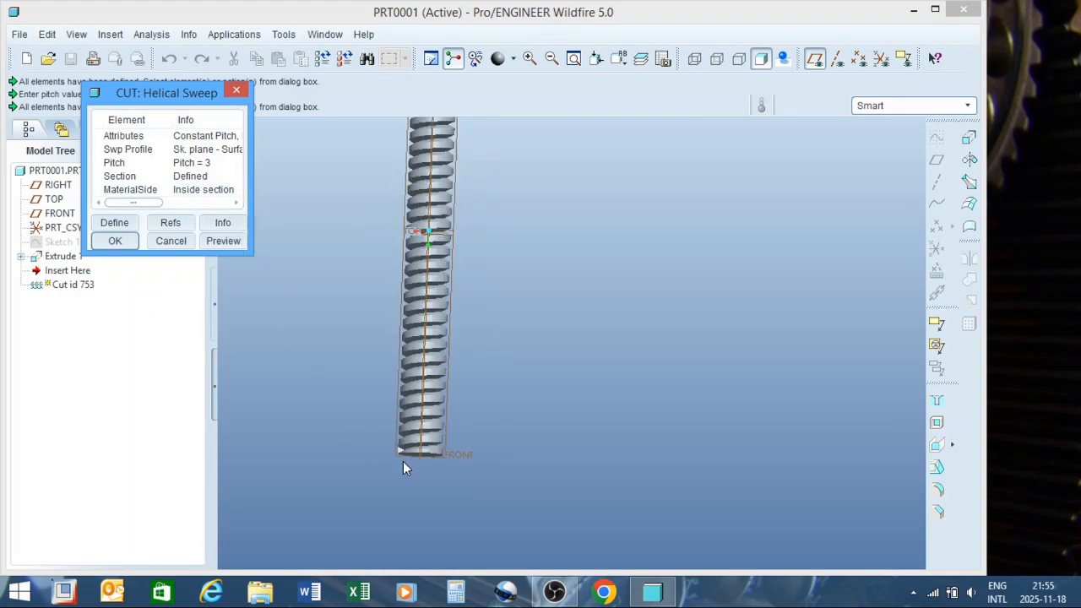
scroll(403, 461, down, 3)
scroll(401, 462, down, 1)
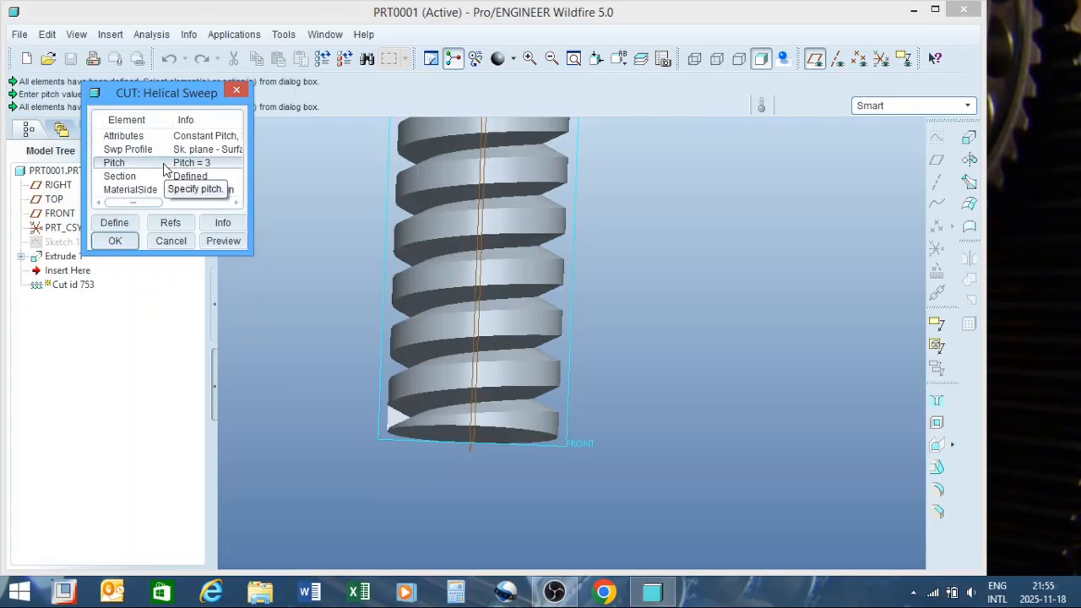
Redefine the helical sweep's pitch as 1.5 and preview the cut
click(152, 164)
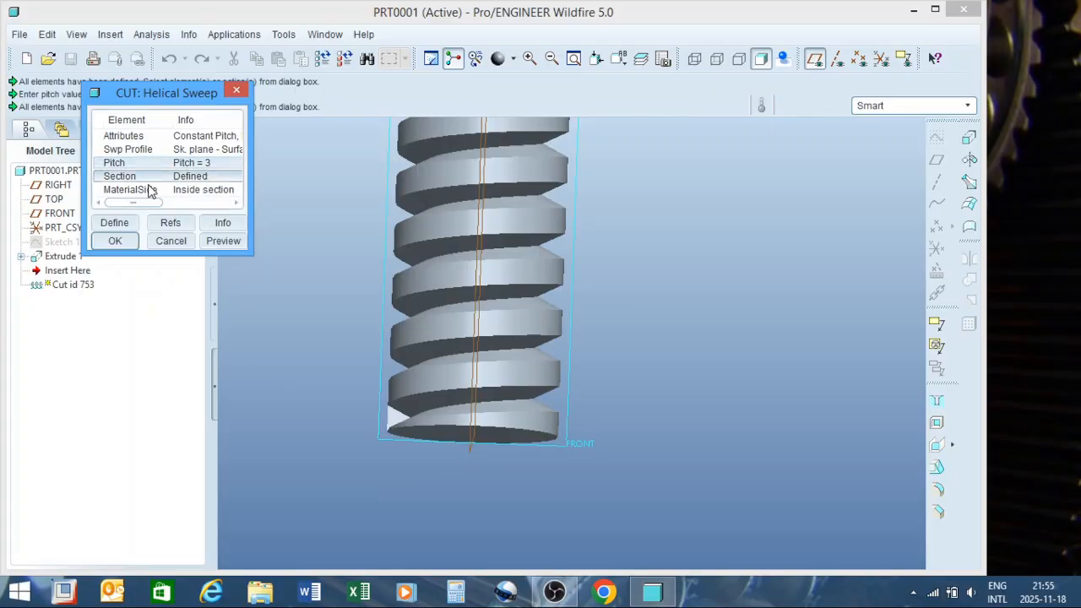
click(127, 225)
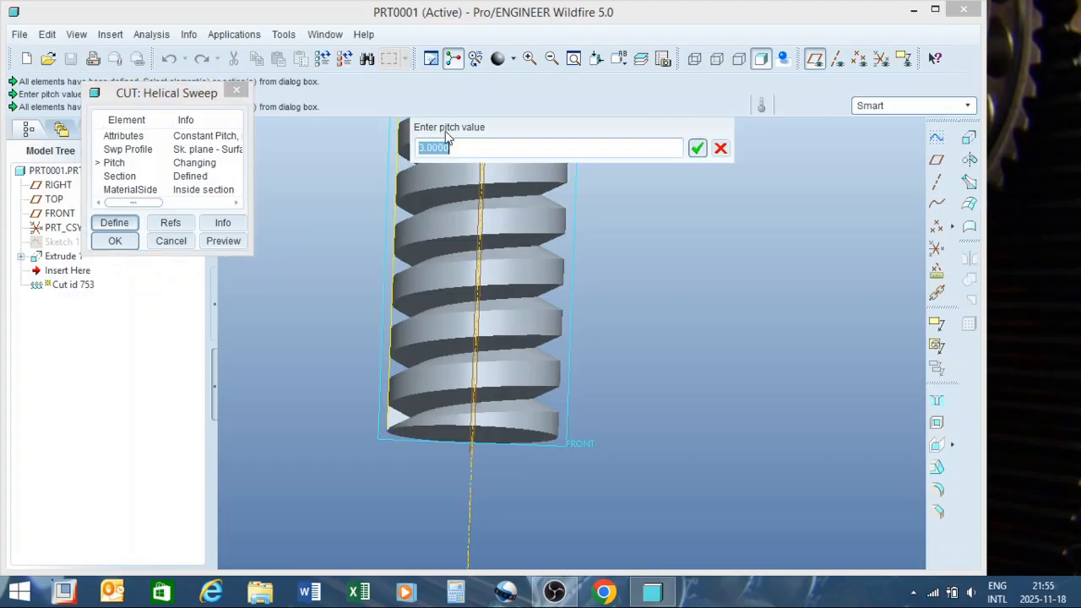
text(1.5)
key(Return)
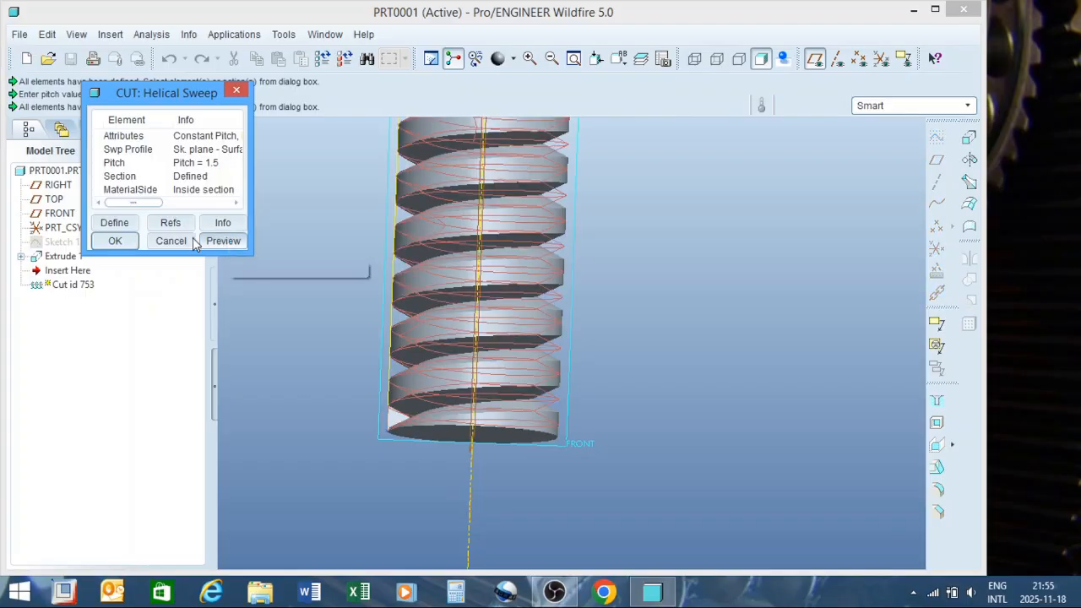
Check the previewed thread along the rod and accept the helical sweep cut
scroll(355, 345, down, 3)
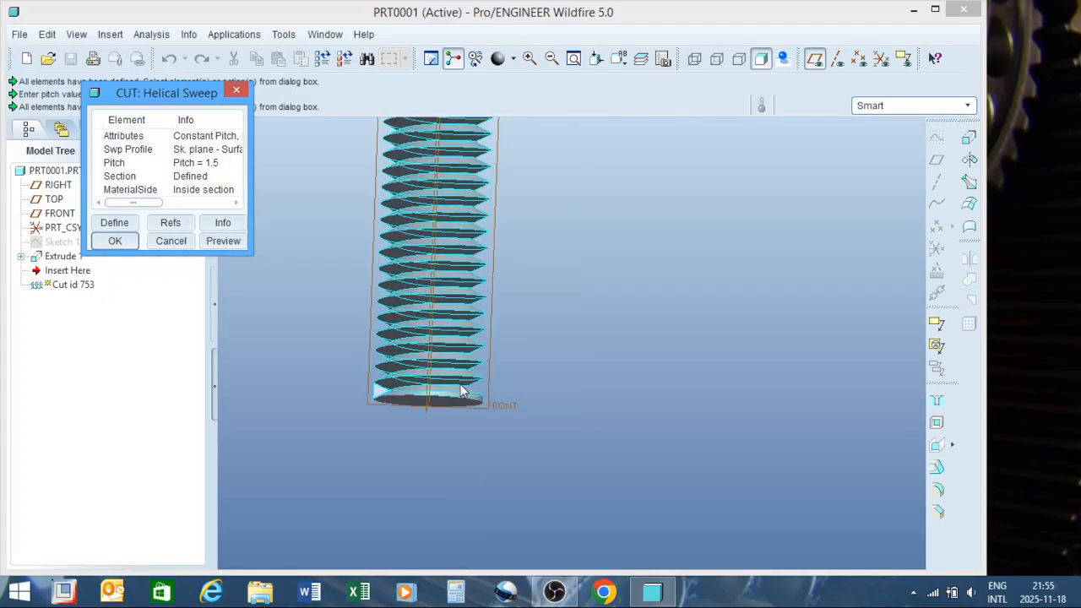
scroll(461, 391, down, 6)
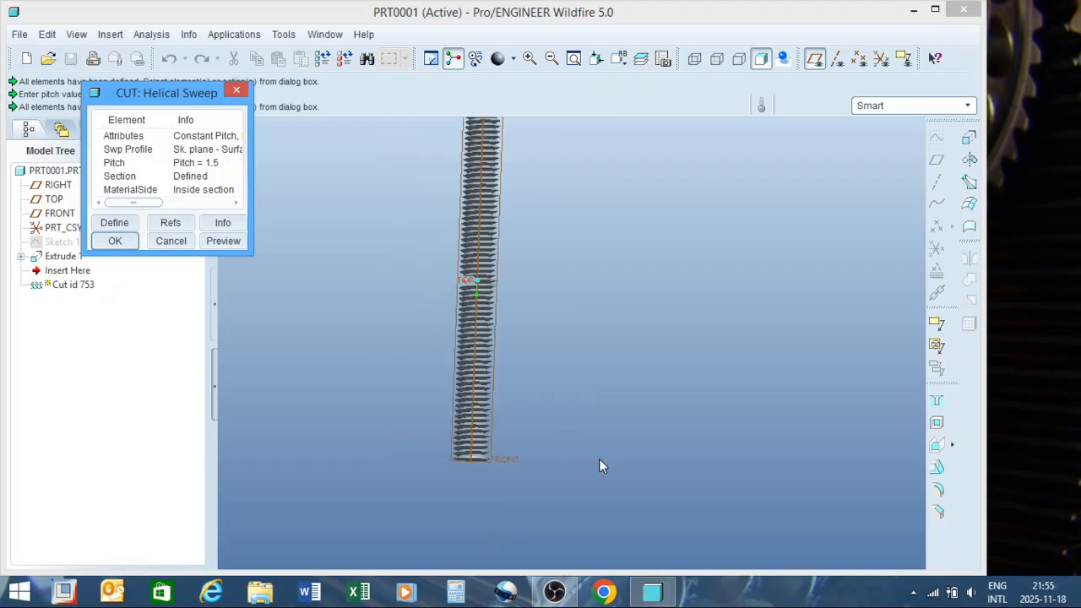
scroll(498, 401, up, 2)
scroll(519, 422, down, 2)
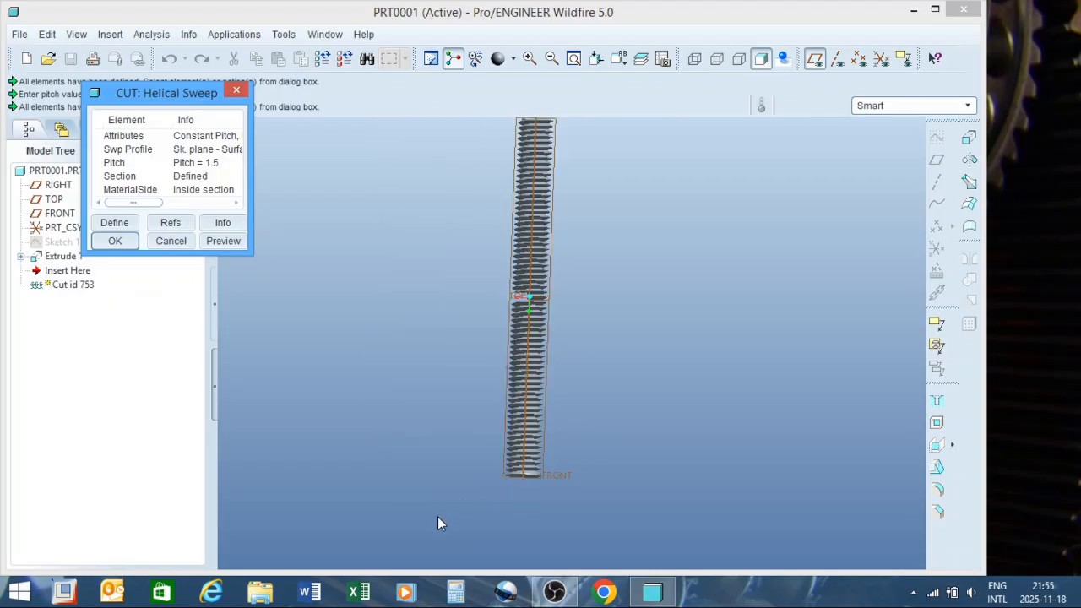
scroll(461, 490, down, 3)
scroll(461, 490, up, 4)
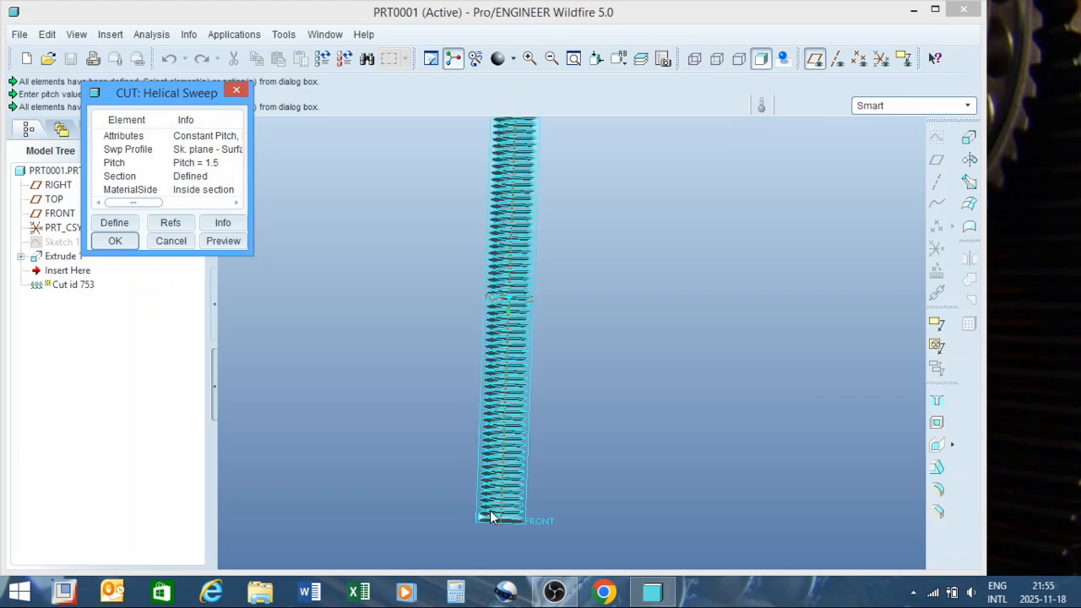
scroll(491, 515, up, 3)
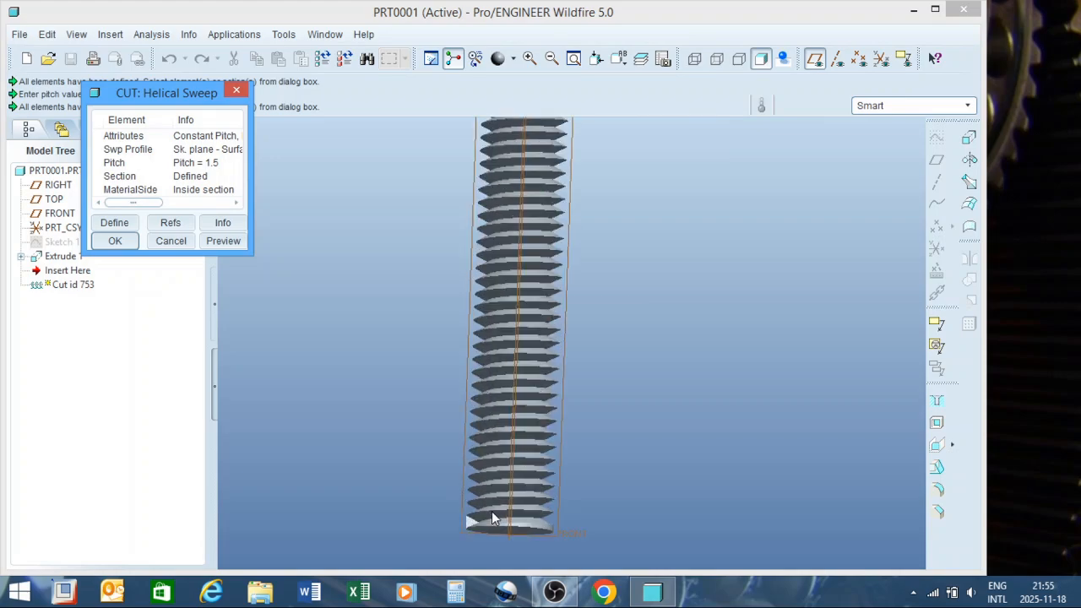
click(122, 243)
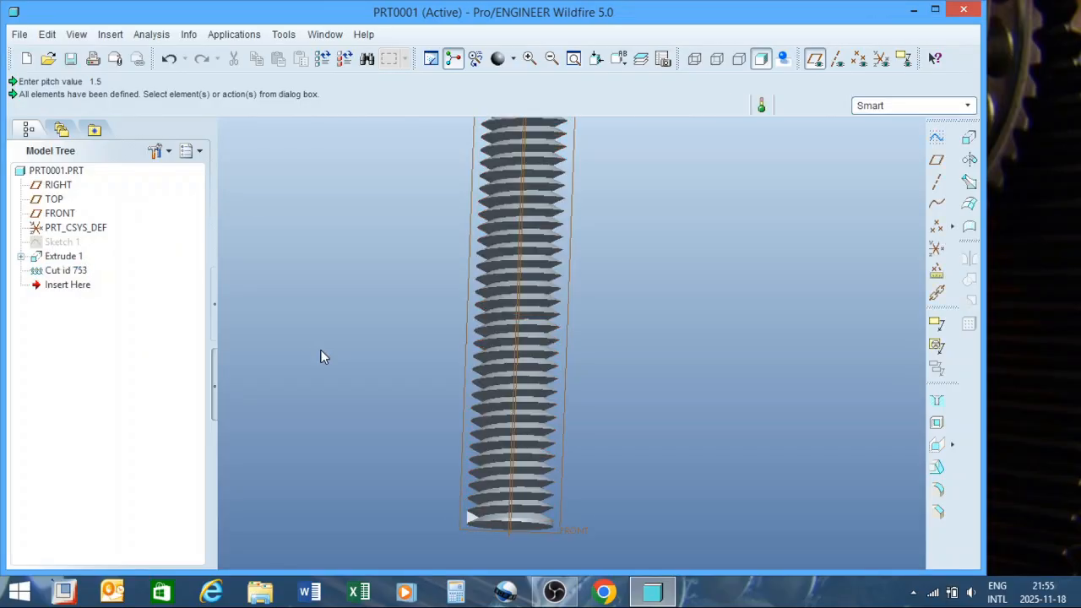
scroll(338, 398, up, 5)
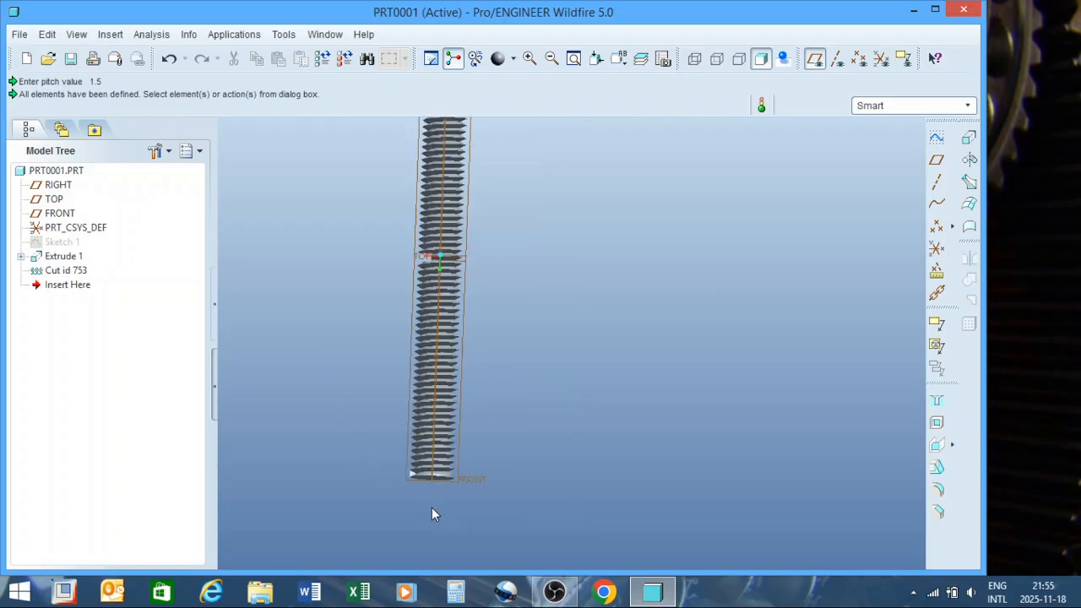
Hide the datum planes and inspect the threaded rod from both ends
middle_drag(436, 431, 400, 369)
click(815, 58)
middle_drag(744, 355, 550, 393)
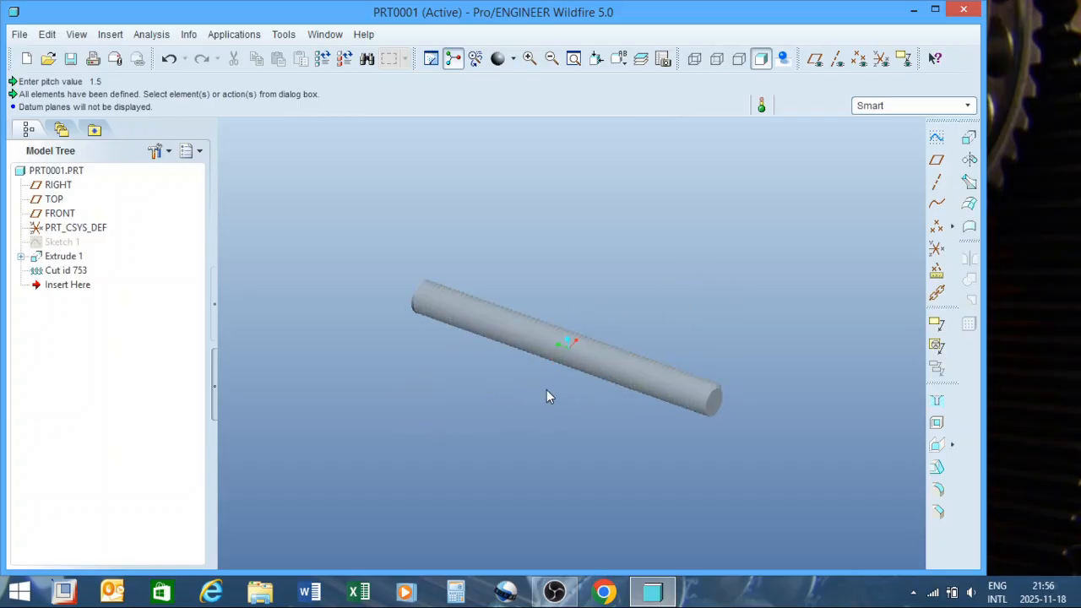
scroll(714, 389, down, 5)
scroll(692, 369, up, 5)
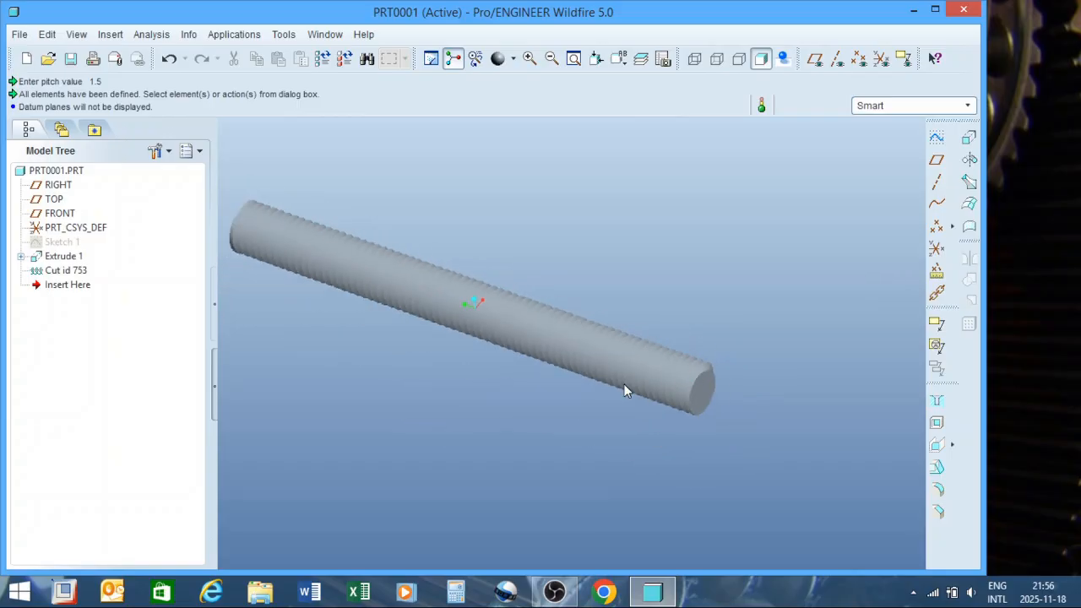
mouse_move(623, 384)
middle_down()
mouse_move(647, 372)
mouse_move(652, 393)
mouse_move(604, 352)
mouse_move(674, 351)
mouse_move(651, 359)
mouse_move(663, 377)
middle_up()
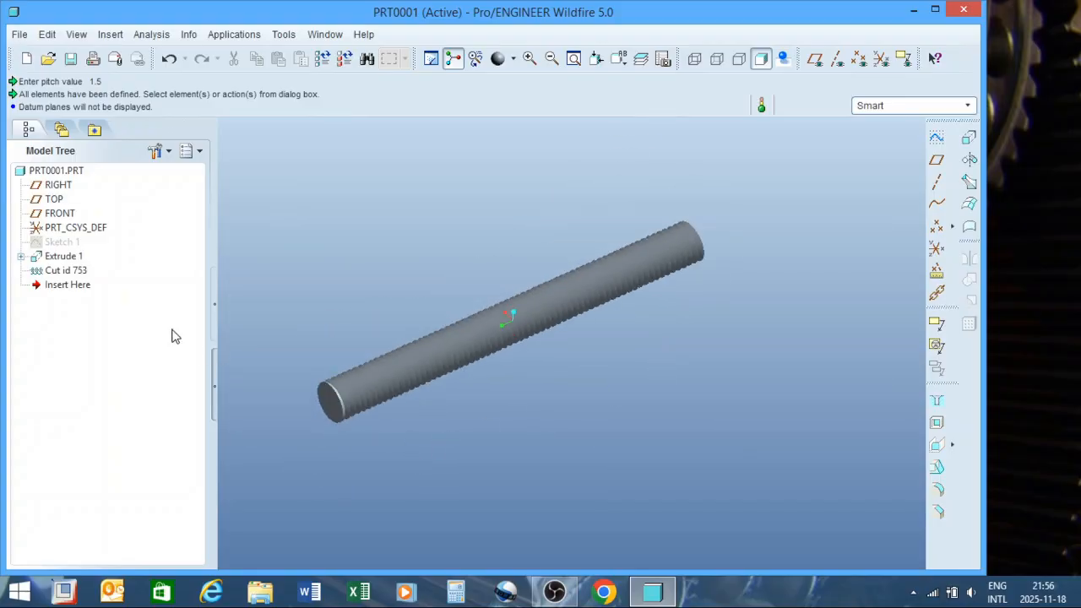
Review the rod extrusion's definition, accept it and clear the selection
click(70, 260)
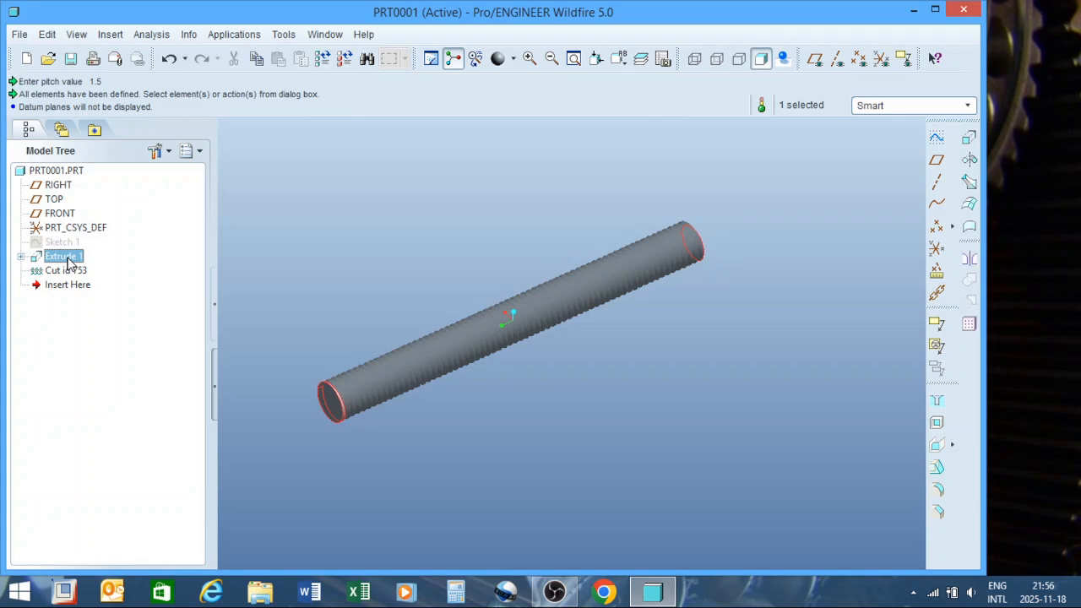
right_click(68, 259)
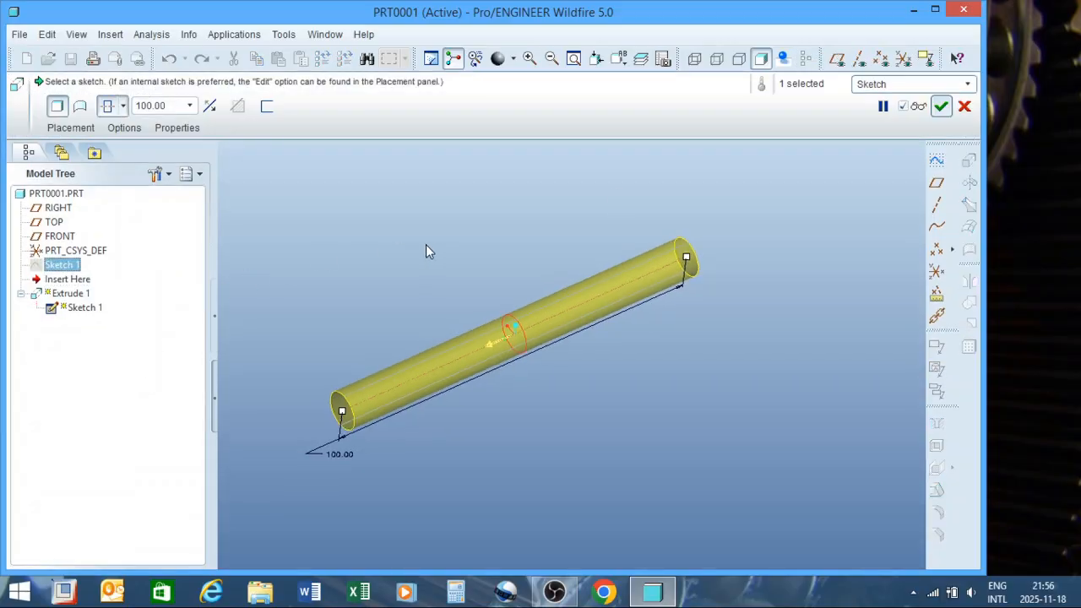
click(941, 105)
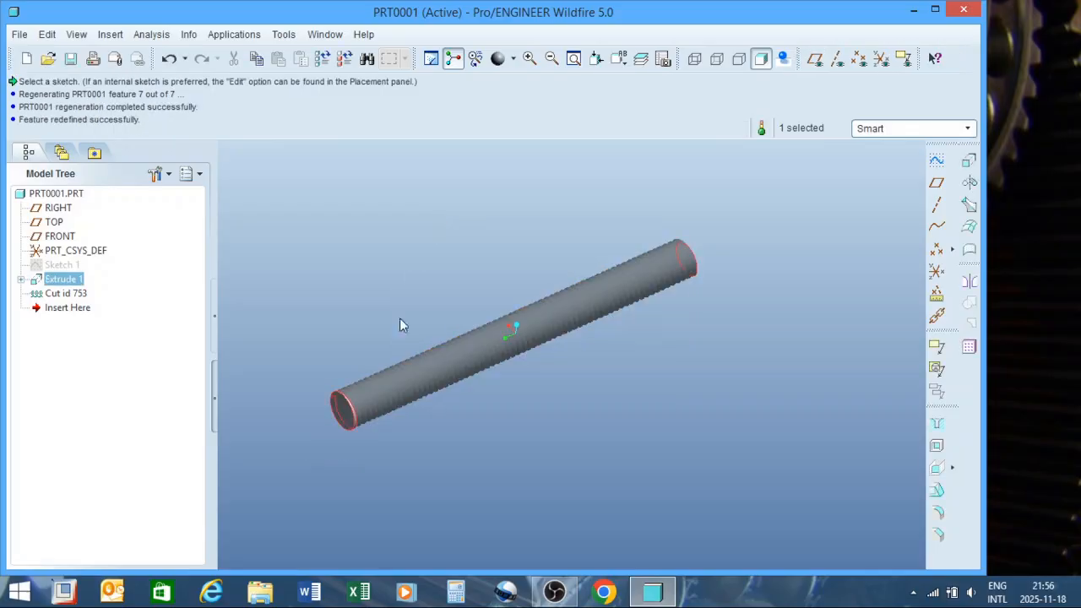
click(460, 252)
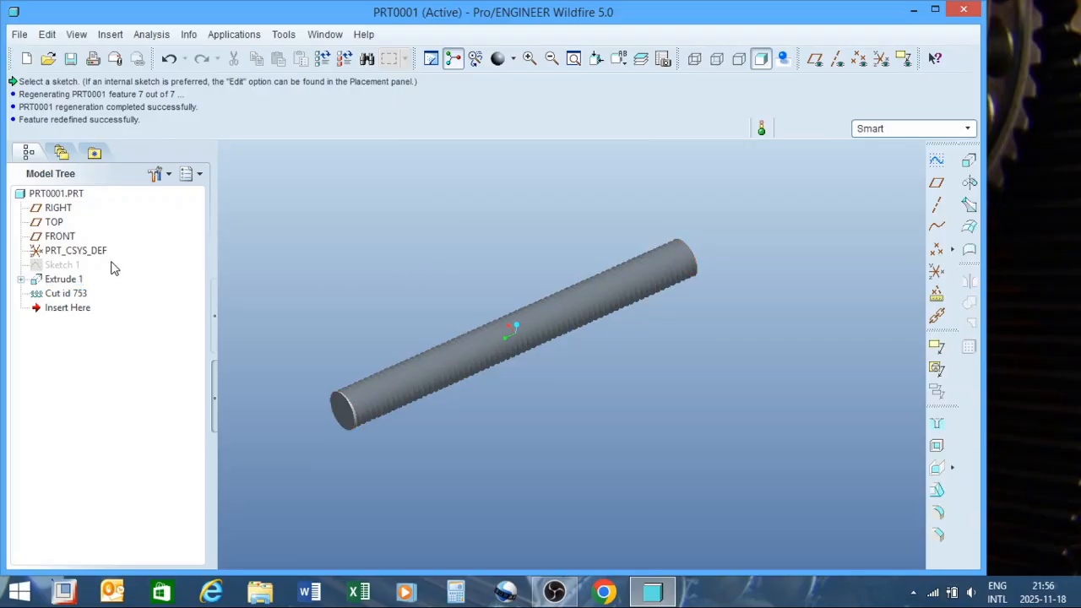
Redefine the rod extrusion with a depth of 75 and inspect the thread on the shortened rod
right_click(64, 280)
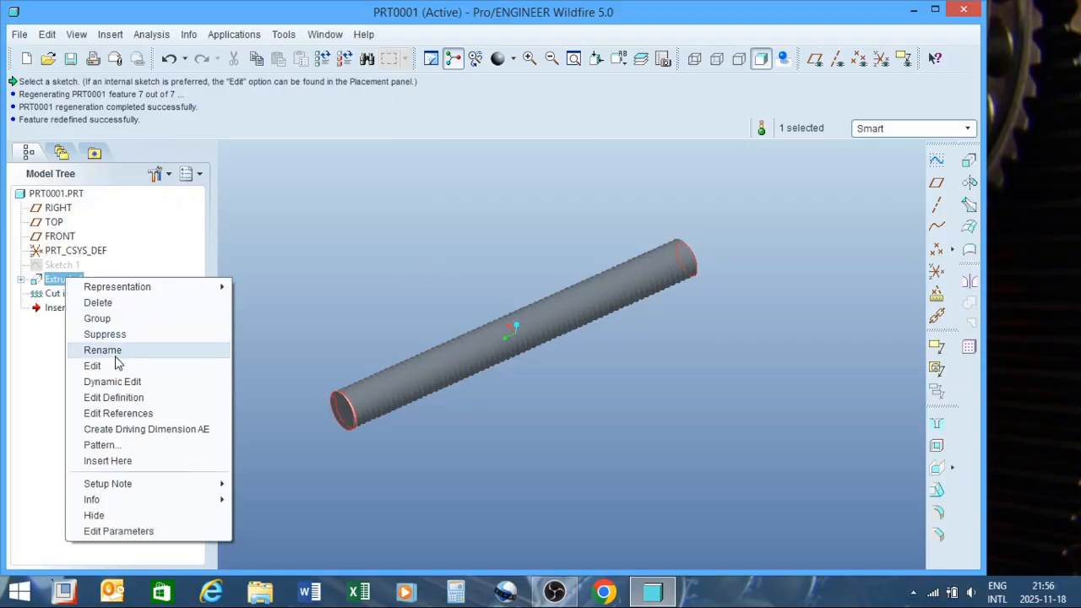
click(130, 397)
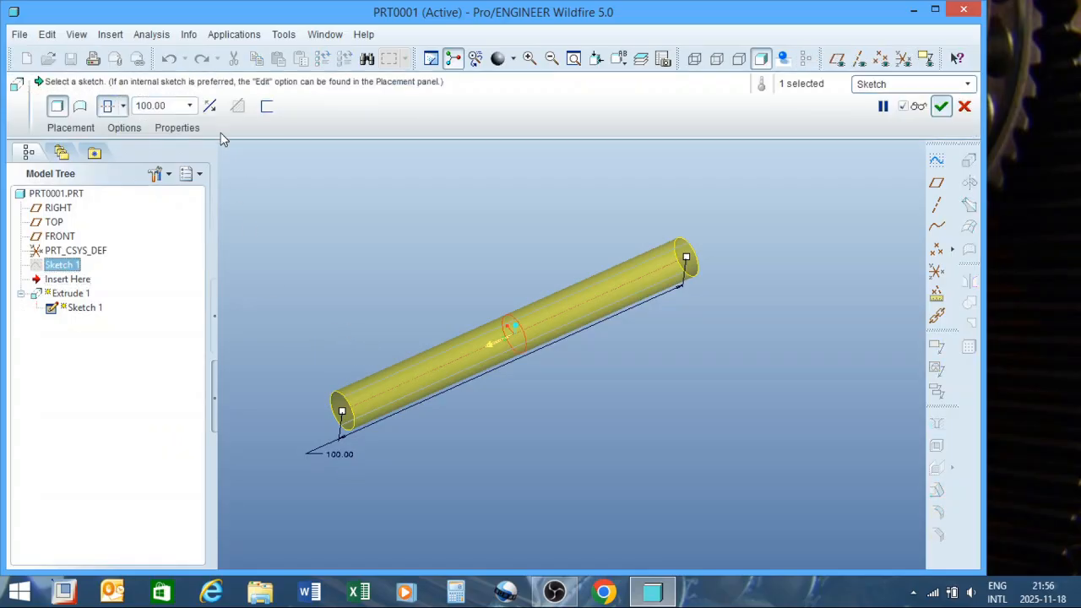
double_click(168, 107)
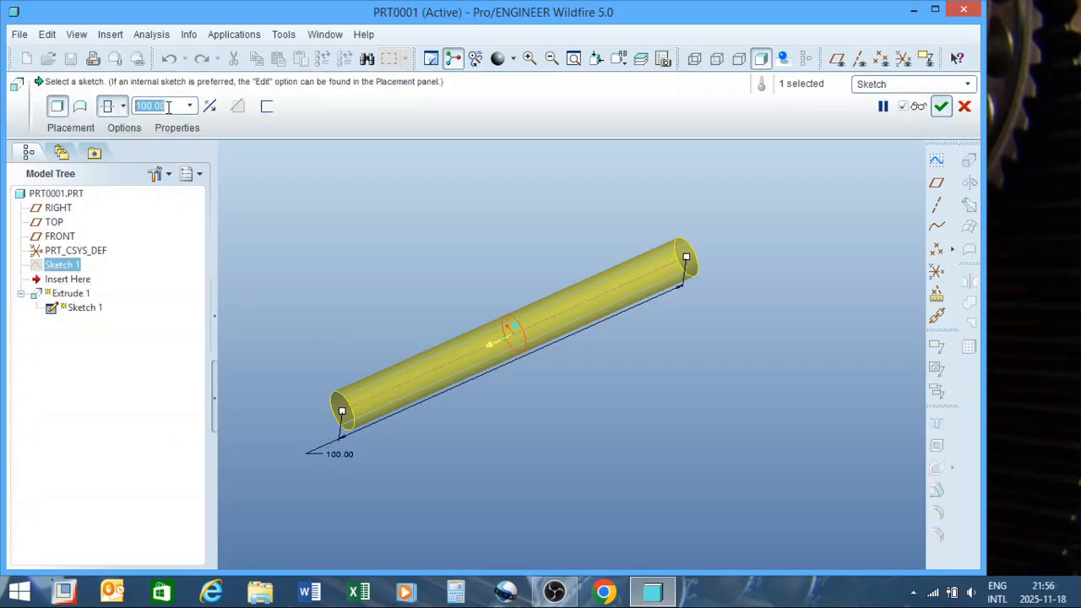
text(75)
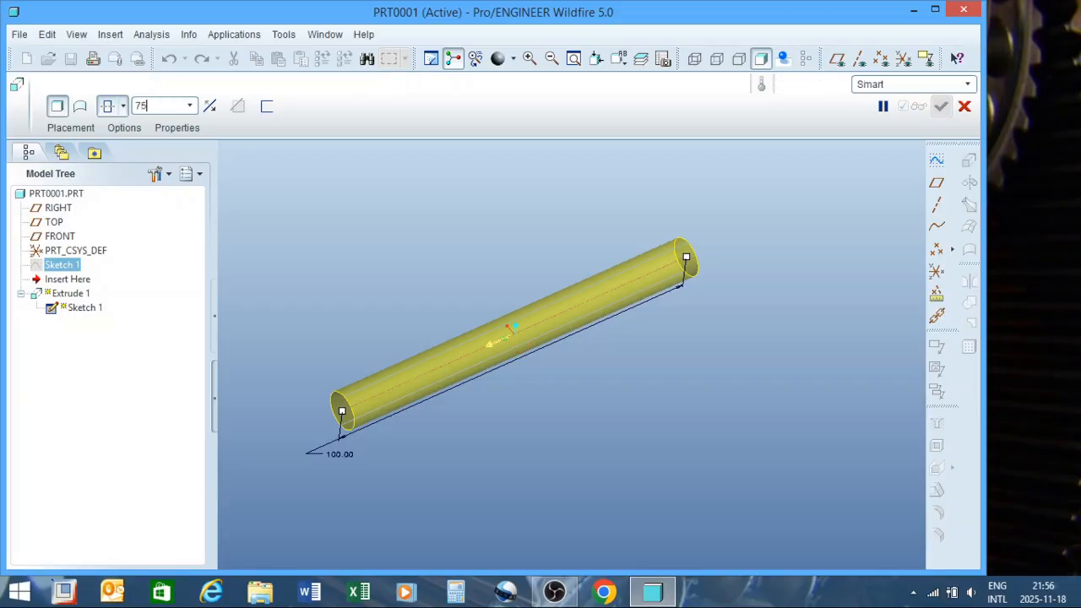
key(Return)
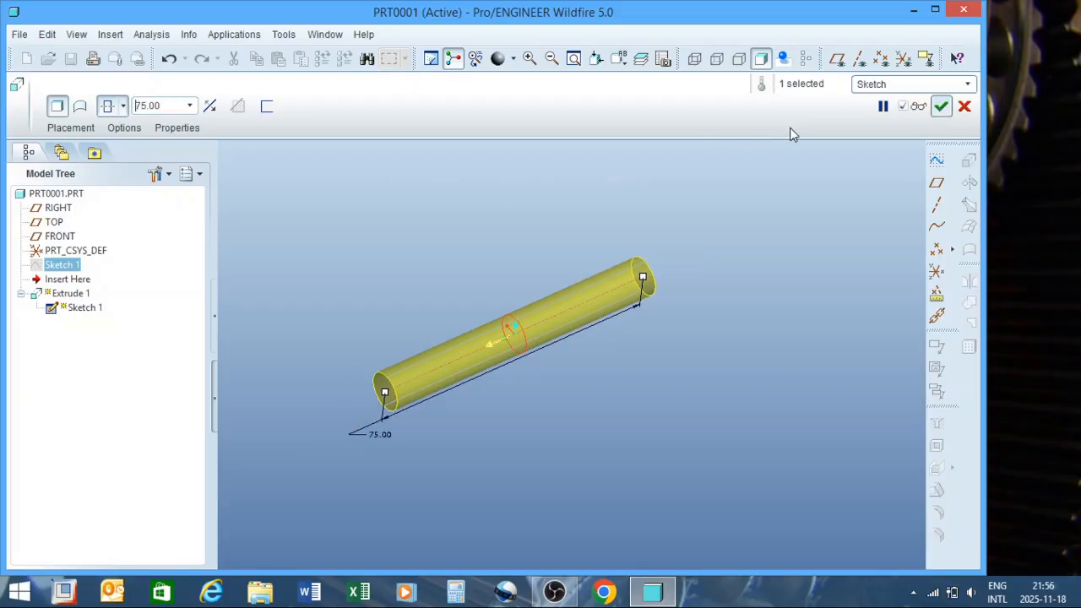
click(942, 106)
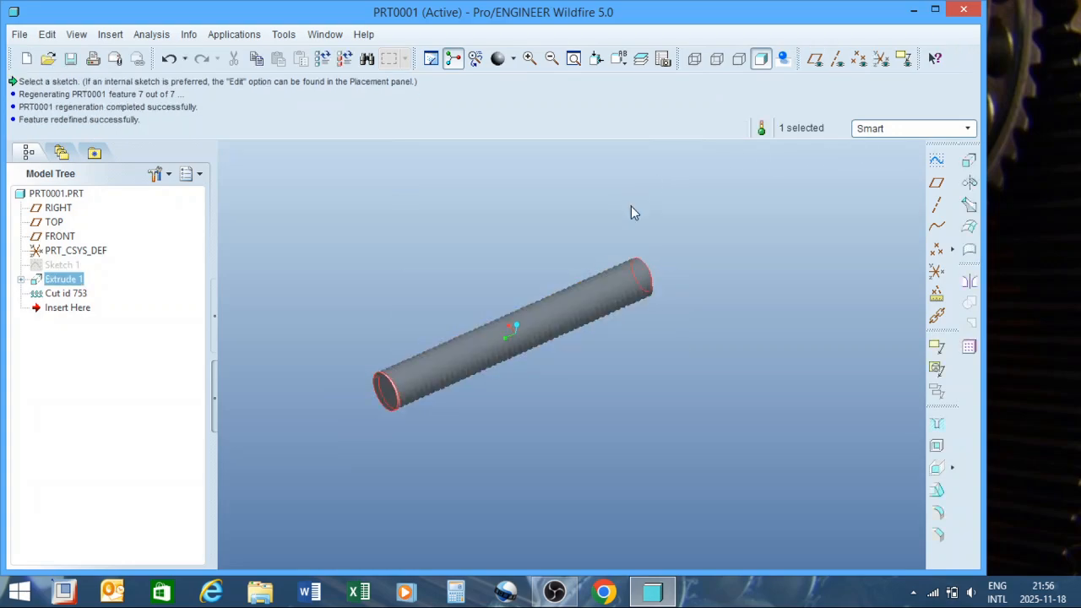
scroll(456, 298, down, 4)
scroll(532, 329, up, 1)
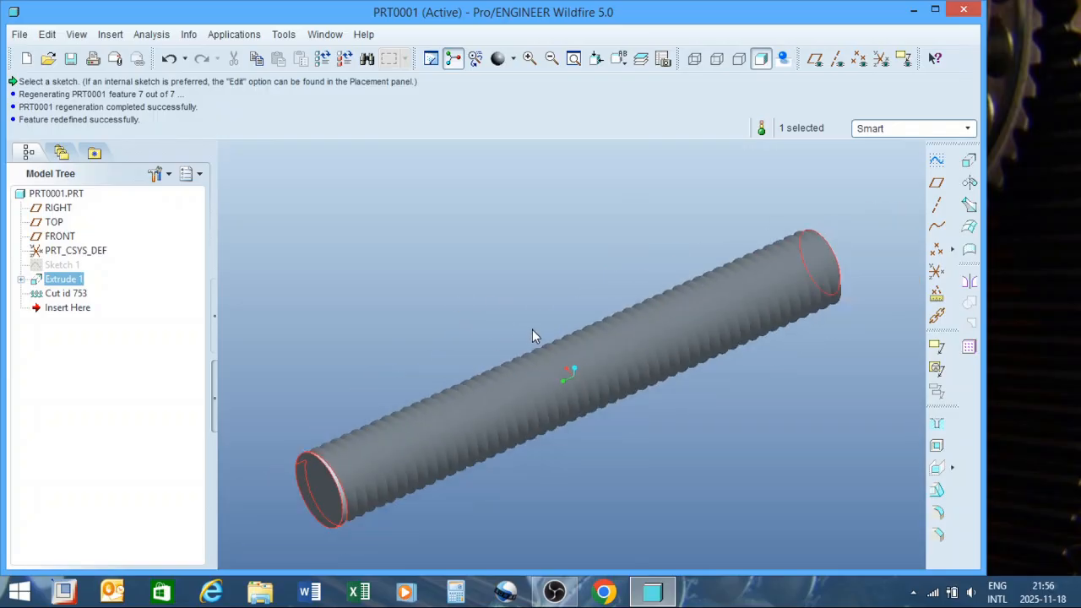
middle_drag(532, 329, 515, 355)
scroll(268, 471, up, 1)
scroll(596, 504, up, 2)
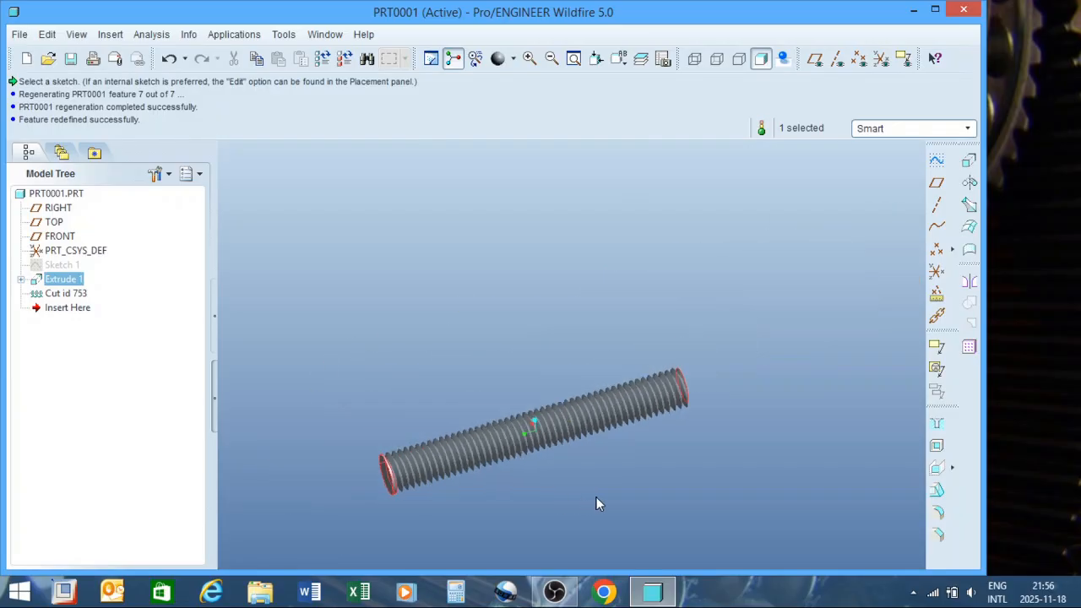
scroll(569, 497, down, 1)
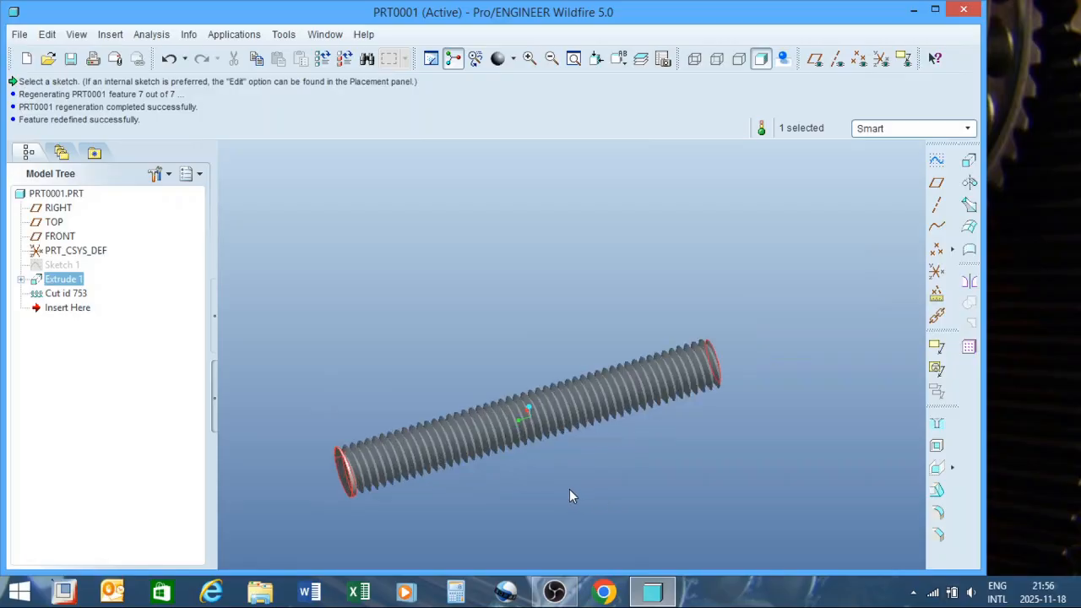
Redefine the rod extrusion with a depth of 100
right_click(72, 288)
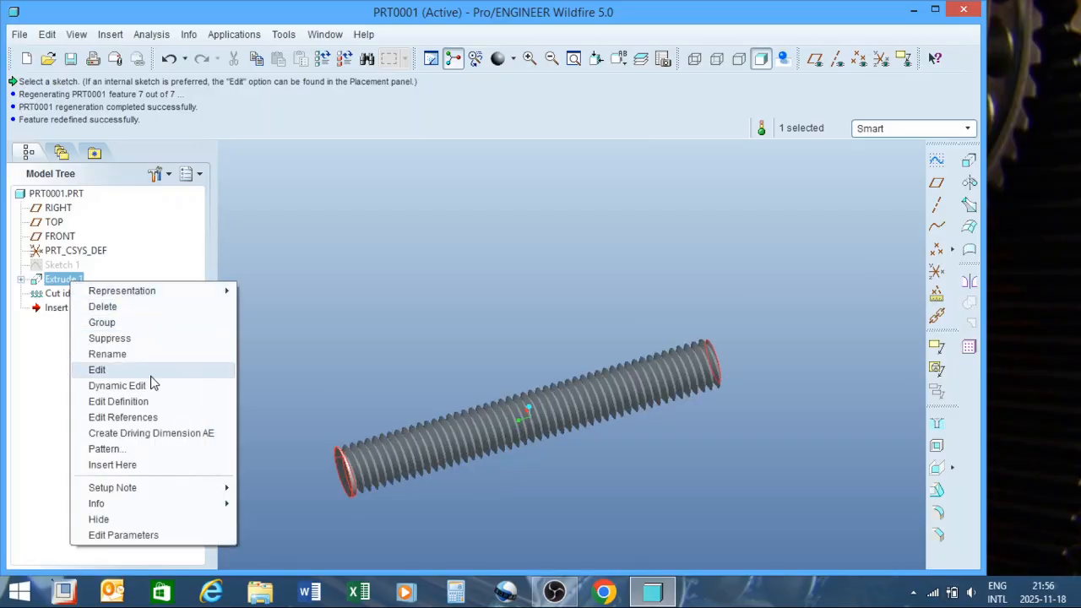
click(147, 401)
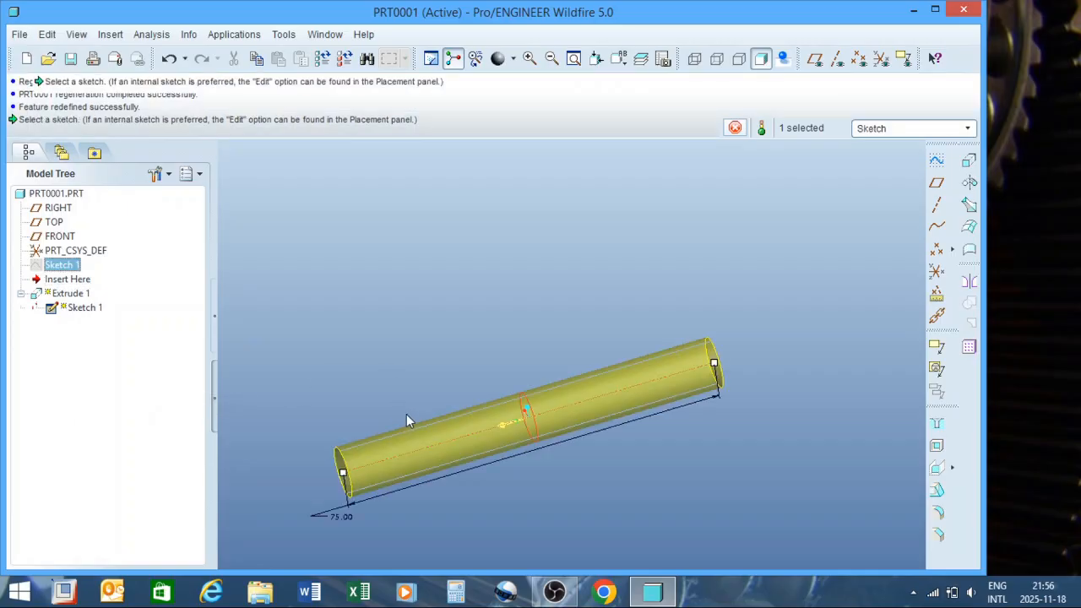
click(173, 101)
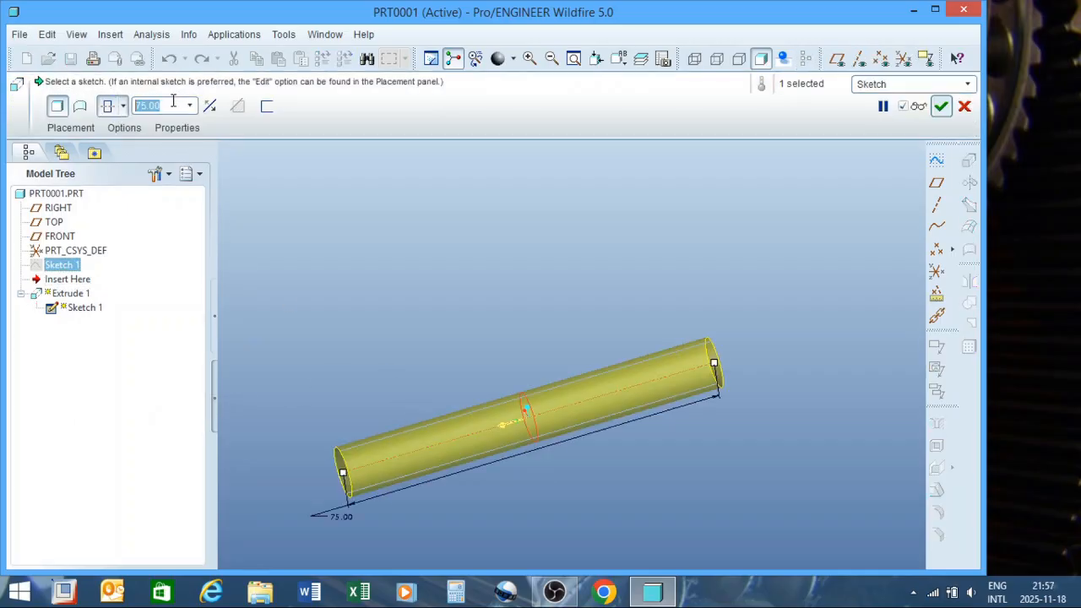
text(100)
key(Return)
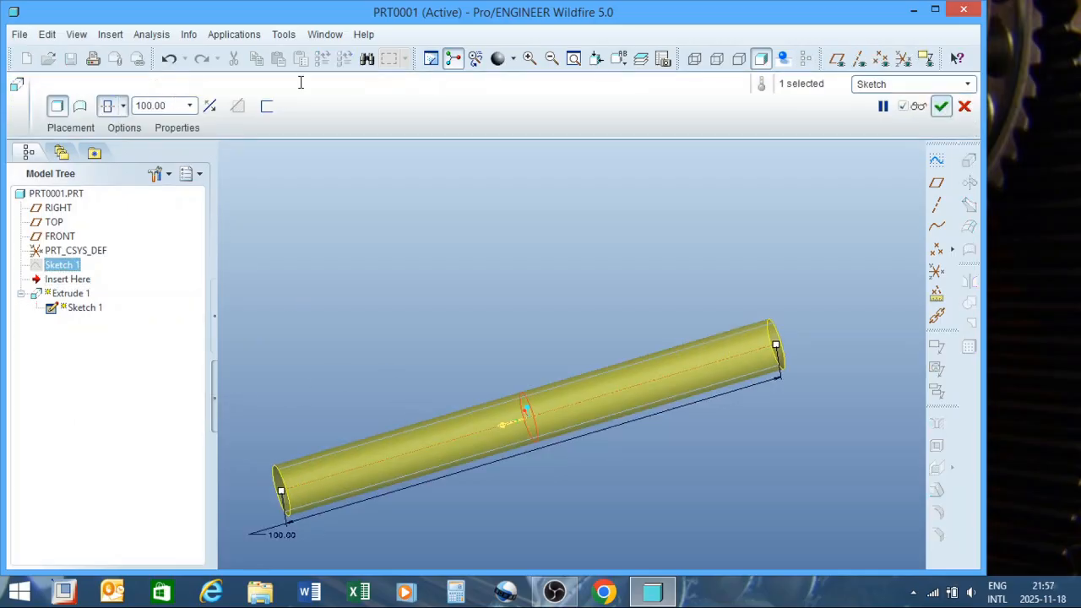
click(940, 106)
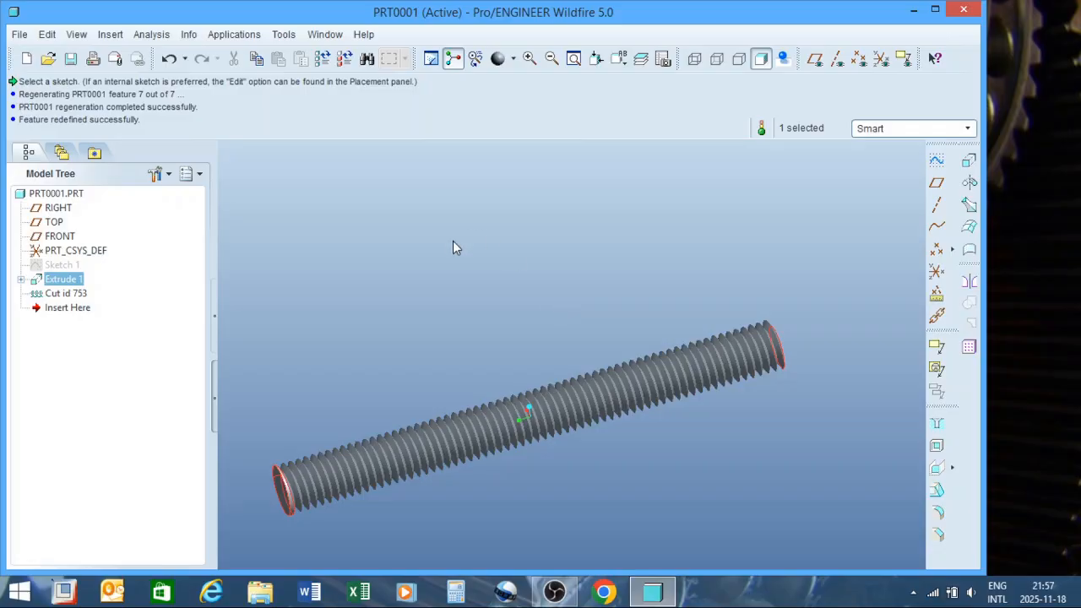
Open the helical sweep cut's section sketch for redefinition and move the feature dialog clear of the sketching tools
click(68, 294)
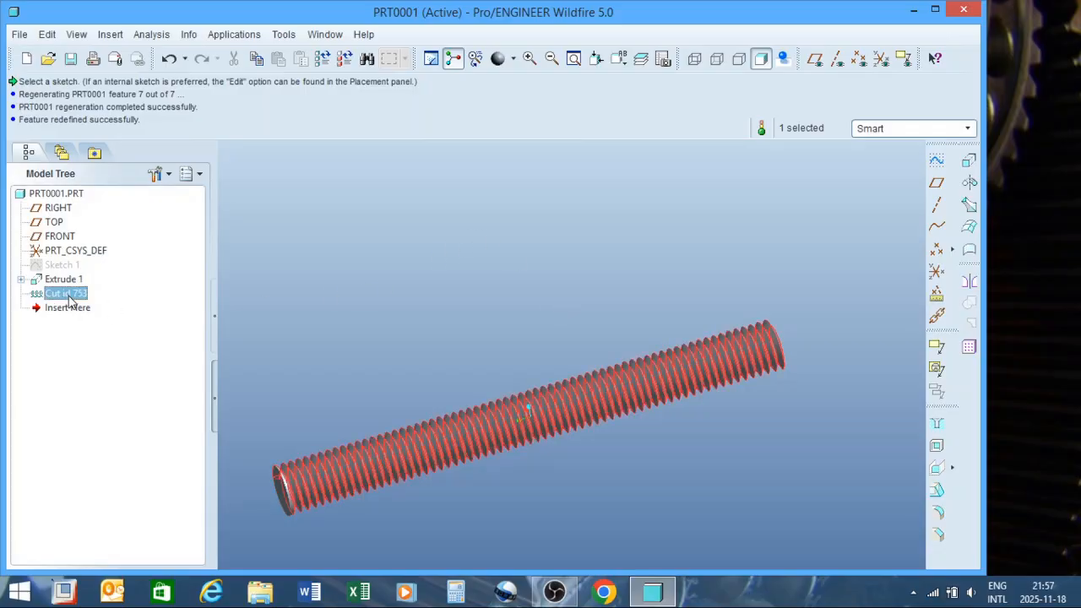
right_click(70, 300)
click(129, 400)
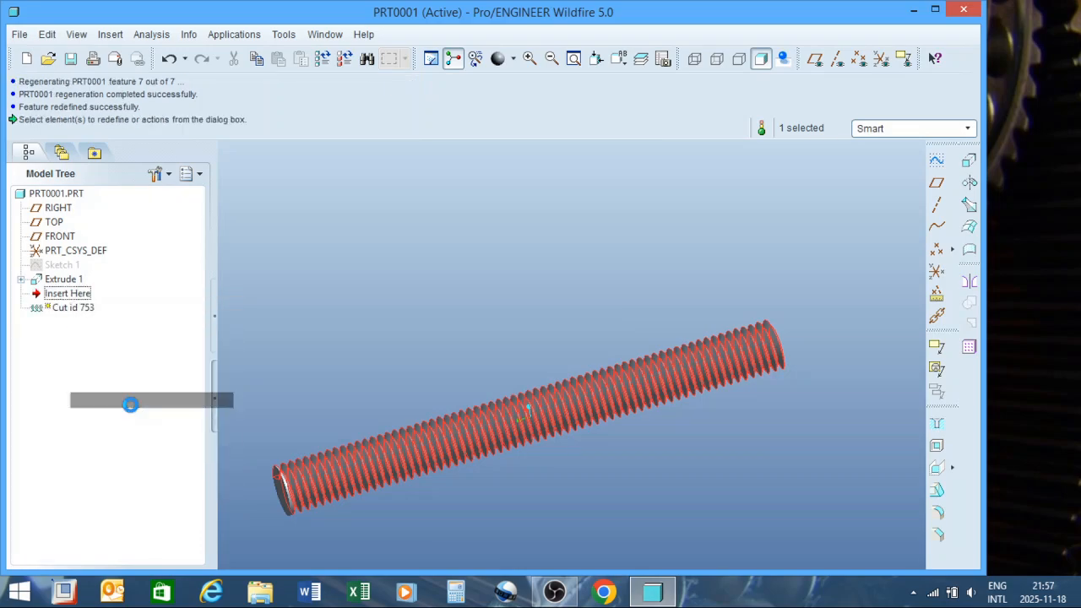
click(958, 250)
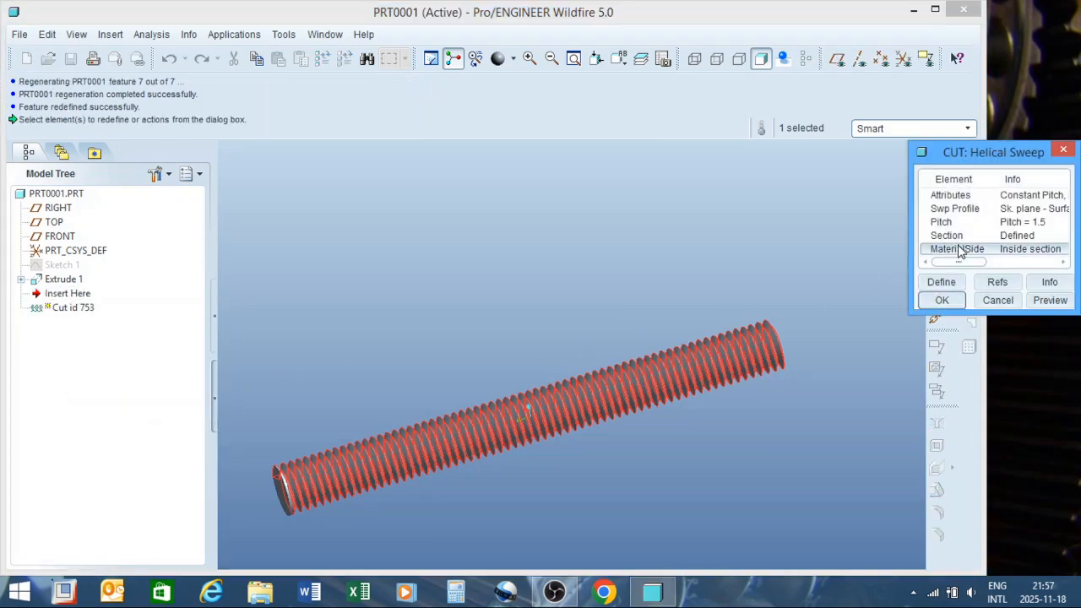
click(959, 235)
click(943, 282)
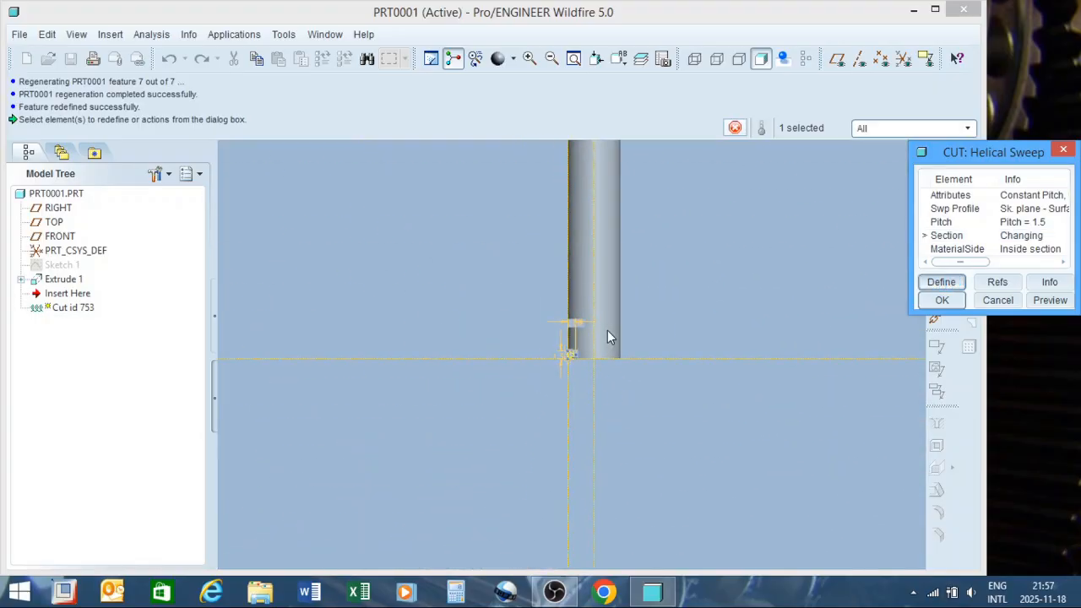
scroll(578, 349, up, 8)
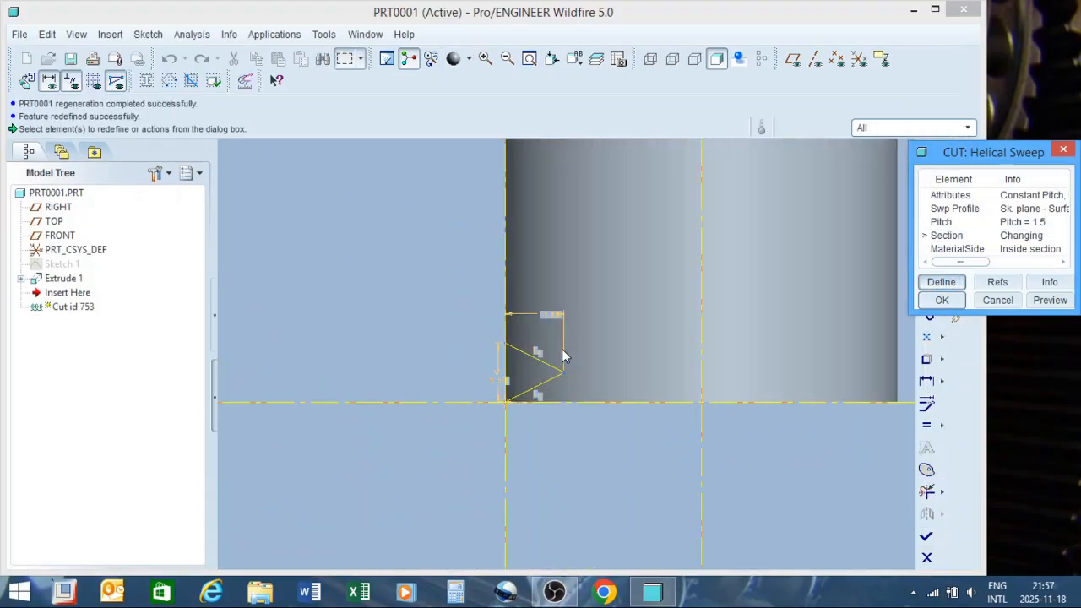
scroll(562, 353, up, 3)
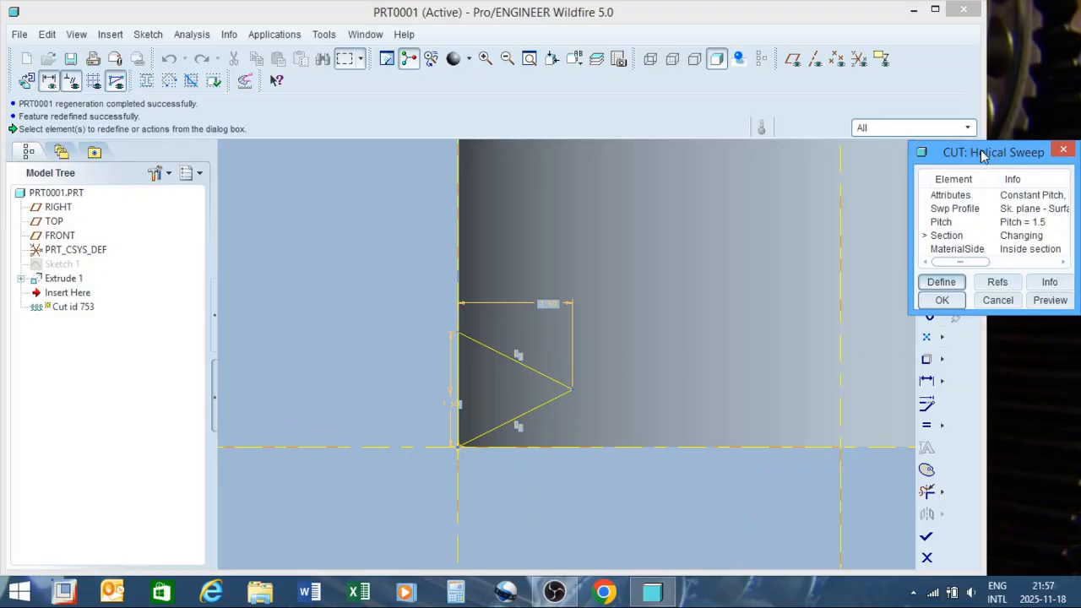
mouse_move(983, 154)
mouse_down()
mouse_move(45, 113)
mouse_move(192, 109)
mouse_up()
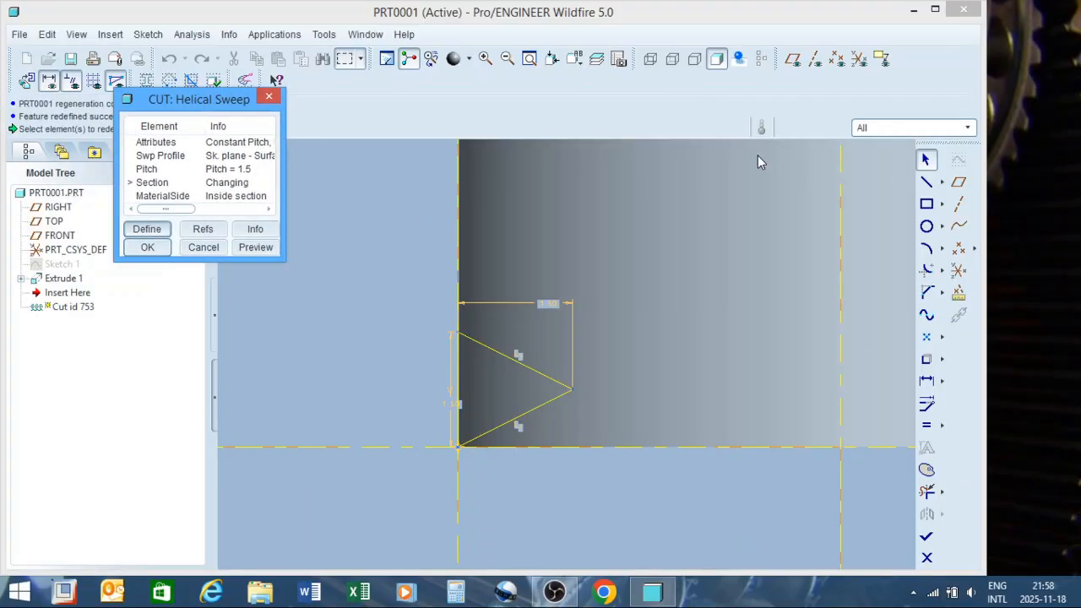
Draw a three-line chain from the triangle's upper corner around its tip to its lower corner, forming a square with the vertical side
click(926, 184)
click(460, 331)
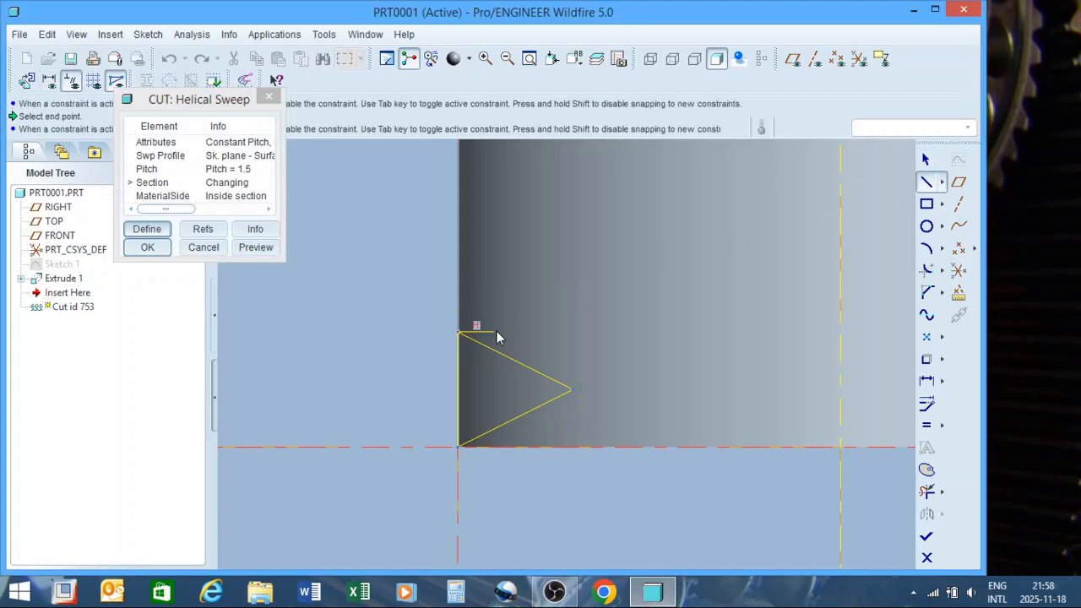
click(573, 332)
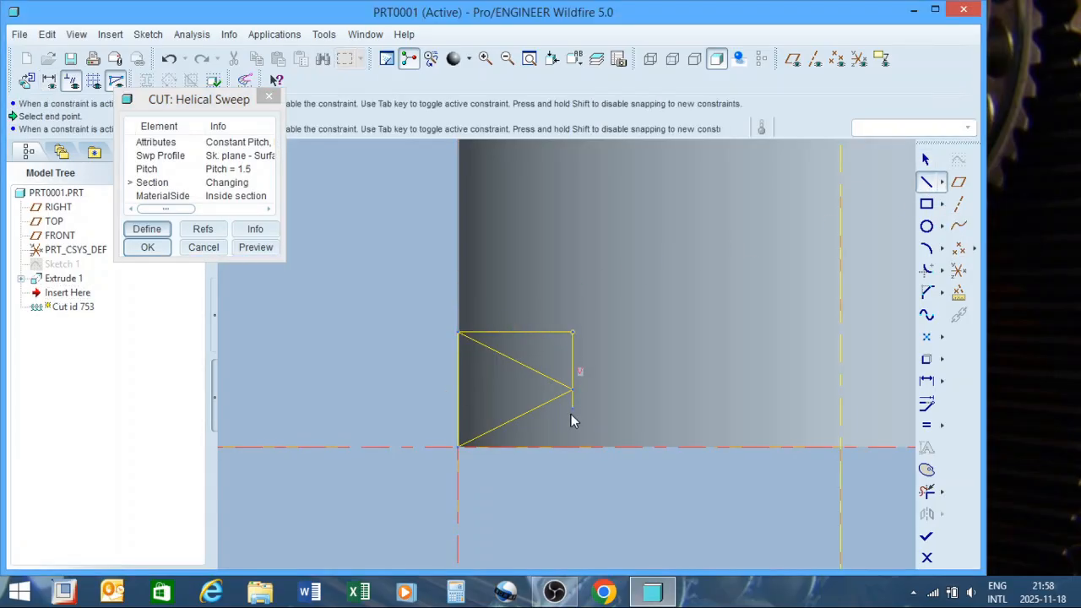
click(571, 446)
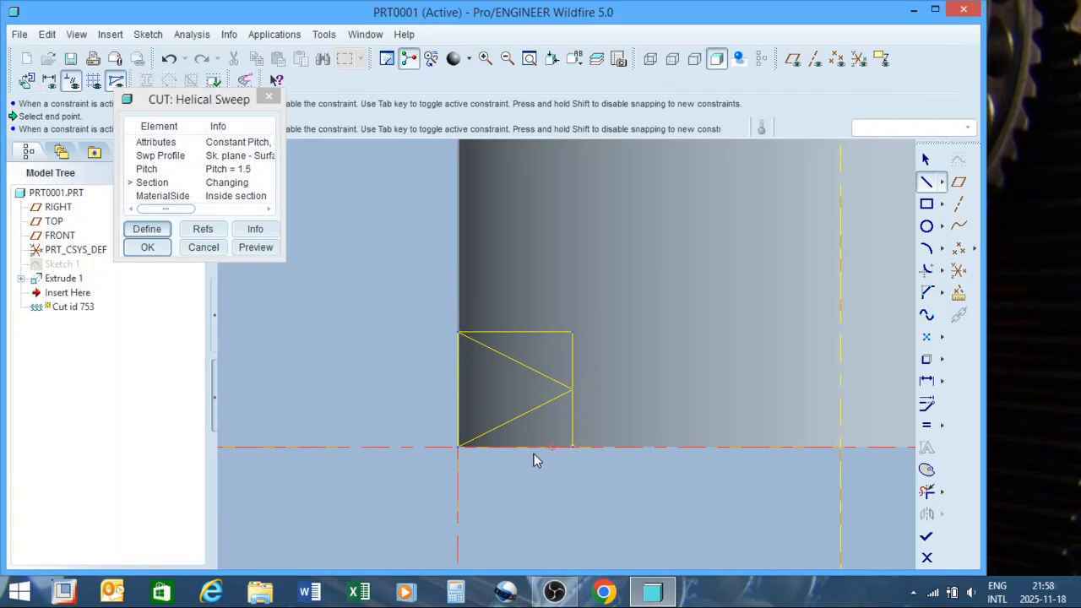
click(461, 448)
click(925, 160)
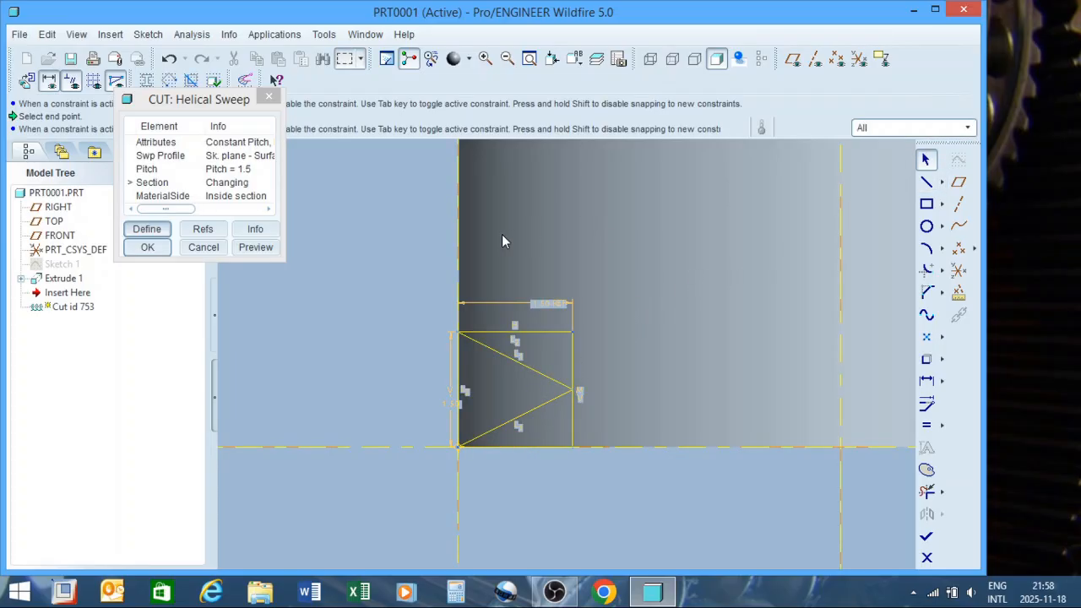
Move the feature dialog clear of the sketch display toggles and turn on closed-loop shading and open-end highlighting
drag(221, 100, 153, 160)
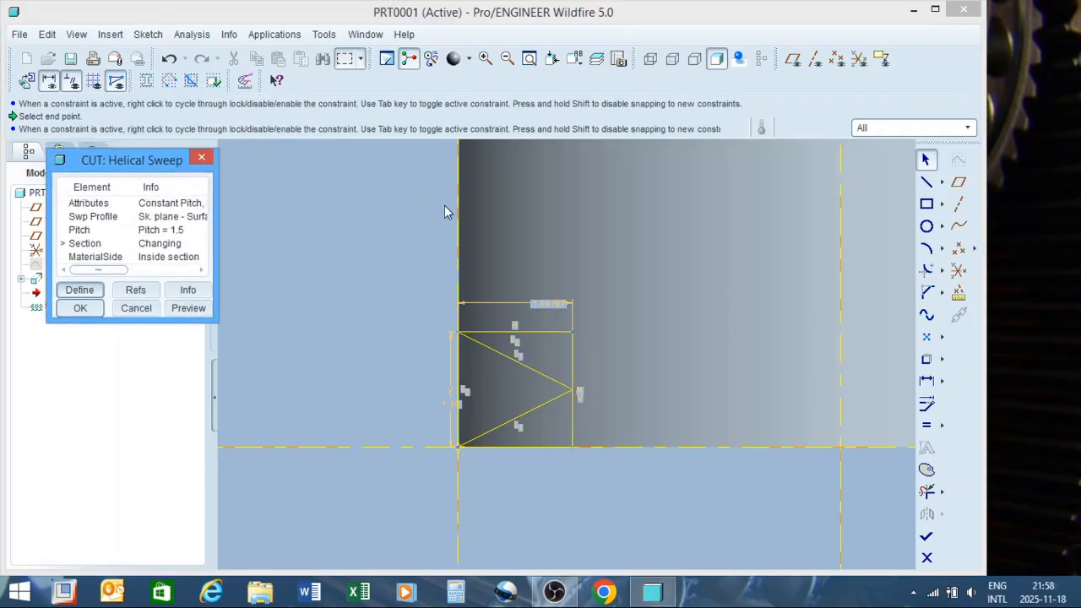
click(149, 87)
click(171, 84)
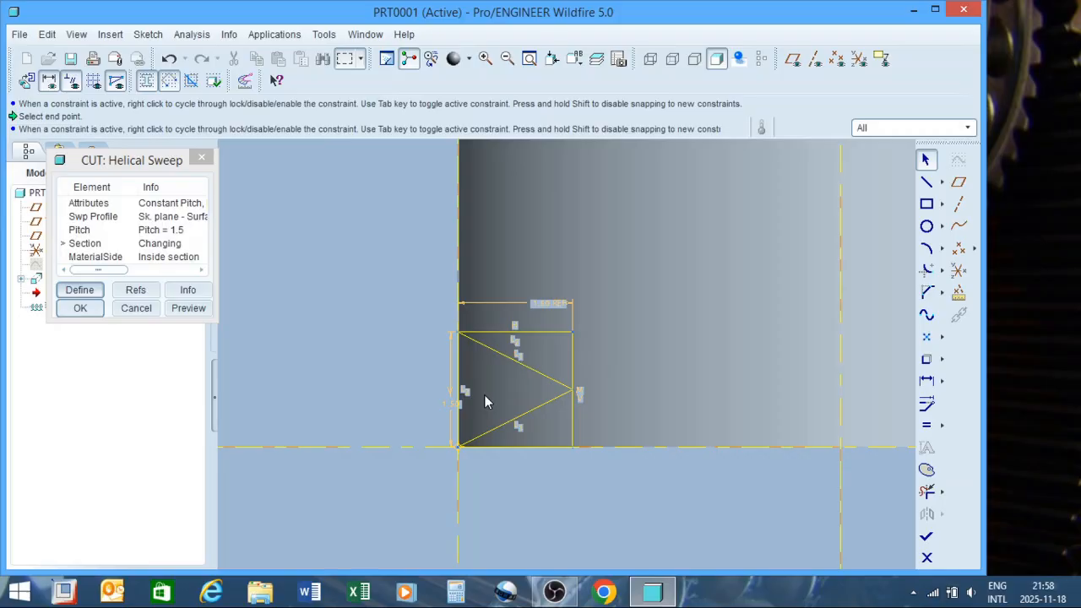
Delete the triangle's two slanted lines, leaving only the square as the section, and finish the section sketch
click(522, 369)
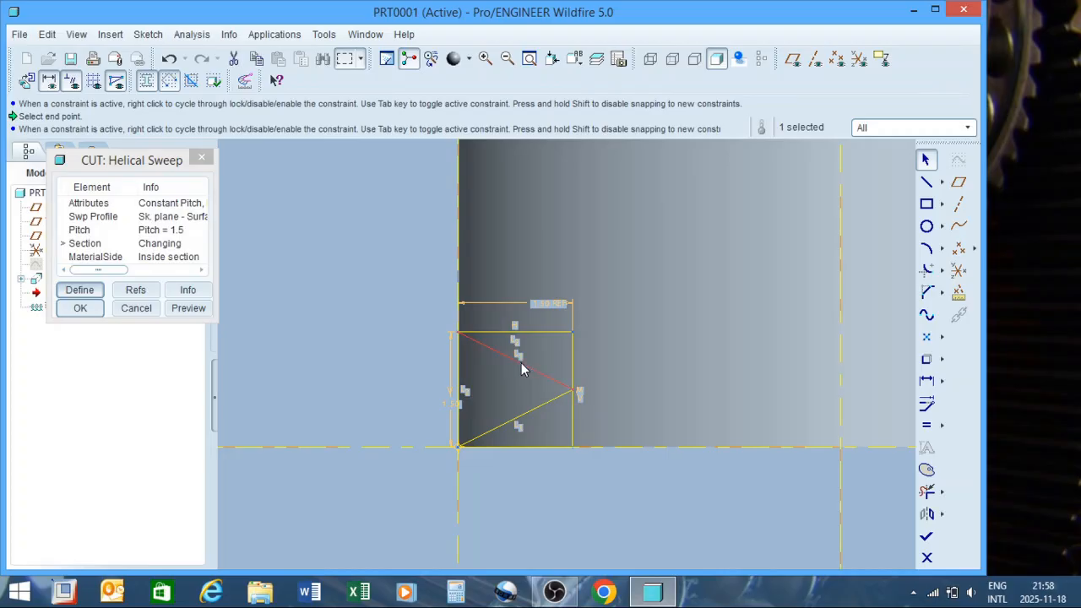
key(Delete)
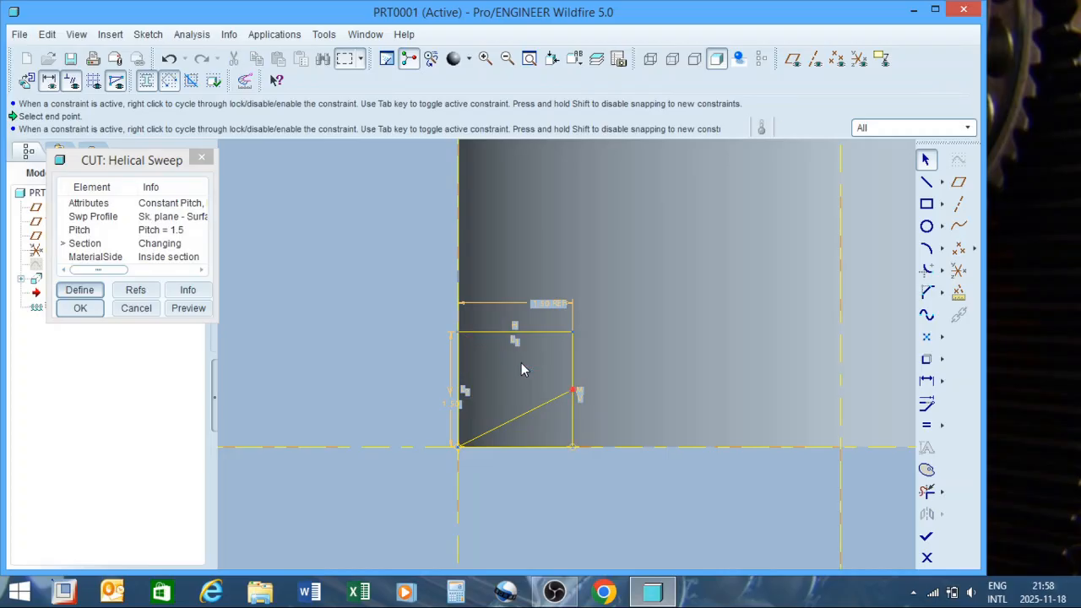
click(571, 395)
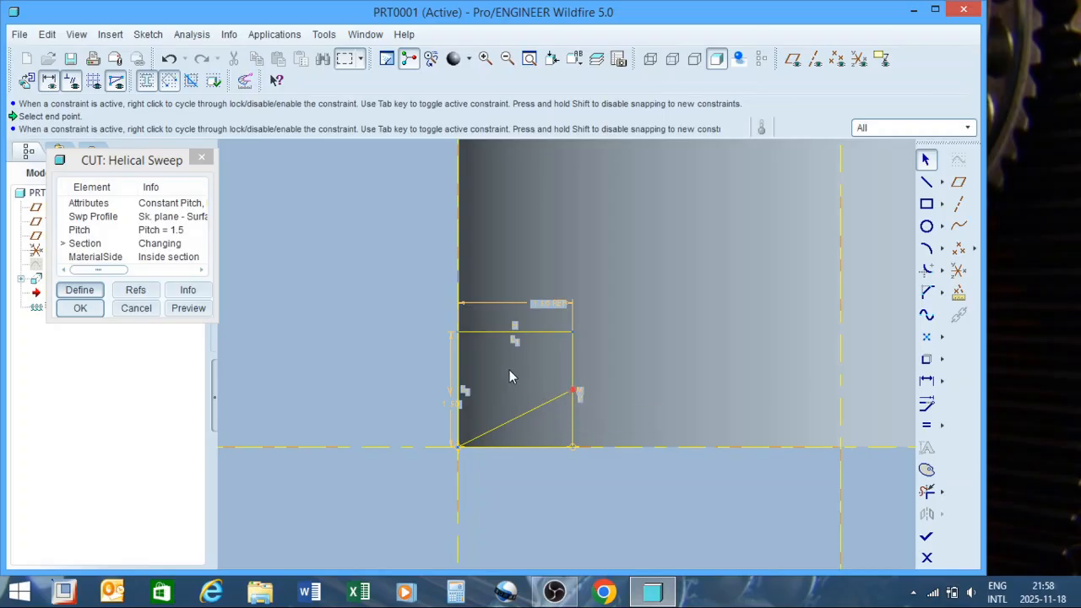
click(529, 411)
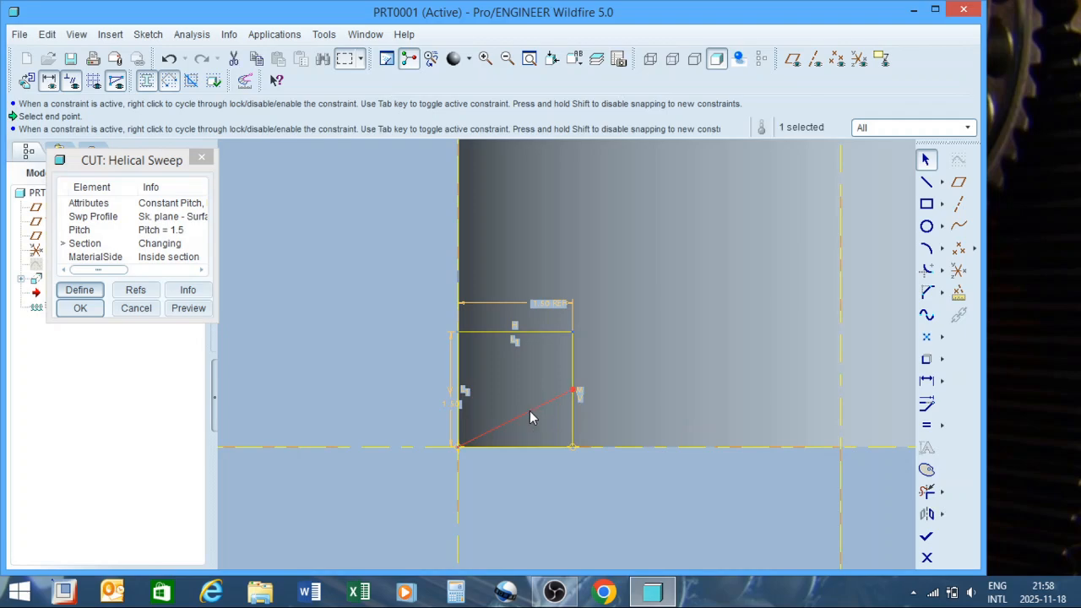
key(Delete)
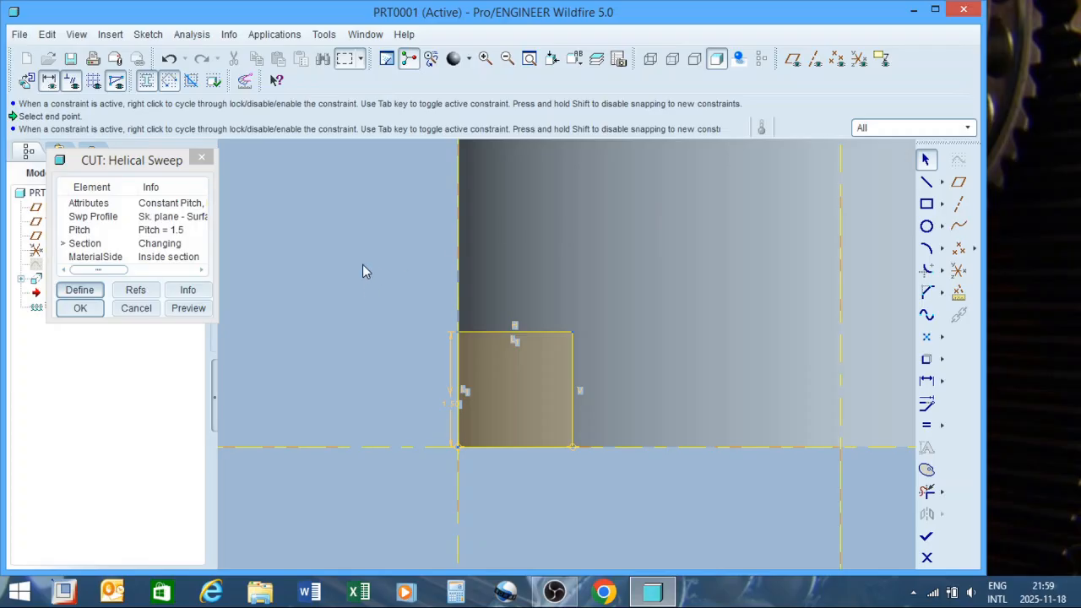
click(120, 229)
click(80, 290)
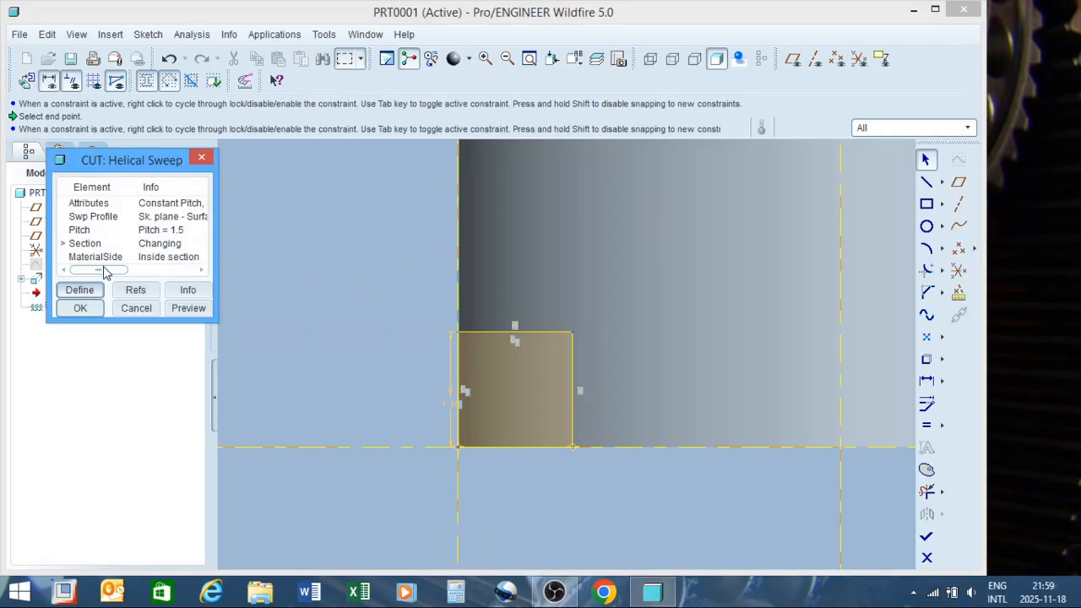
click(926, 537)
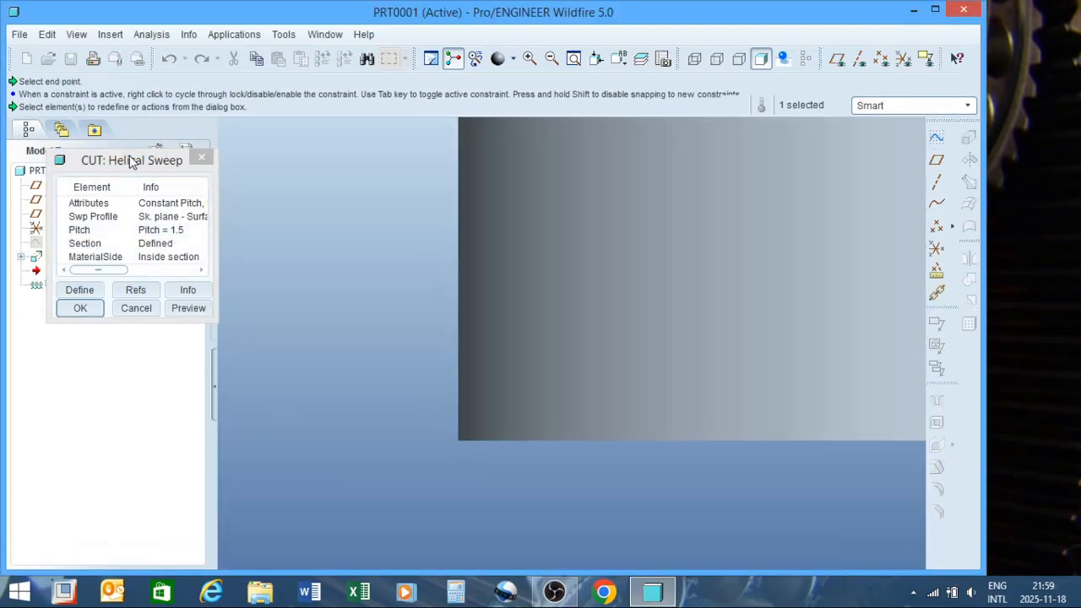
Set the helical sweep cut's pitch to 3 and accept the redefined feature
drag(133, 161, 254, 143)
click(214, 218)
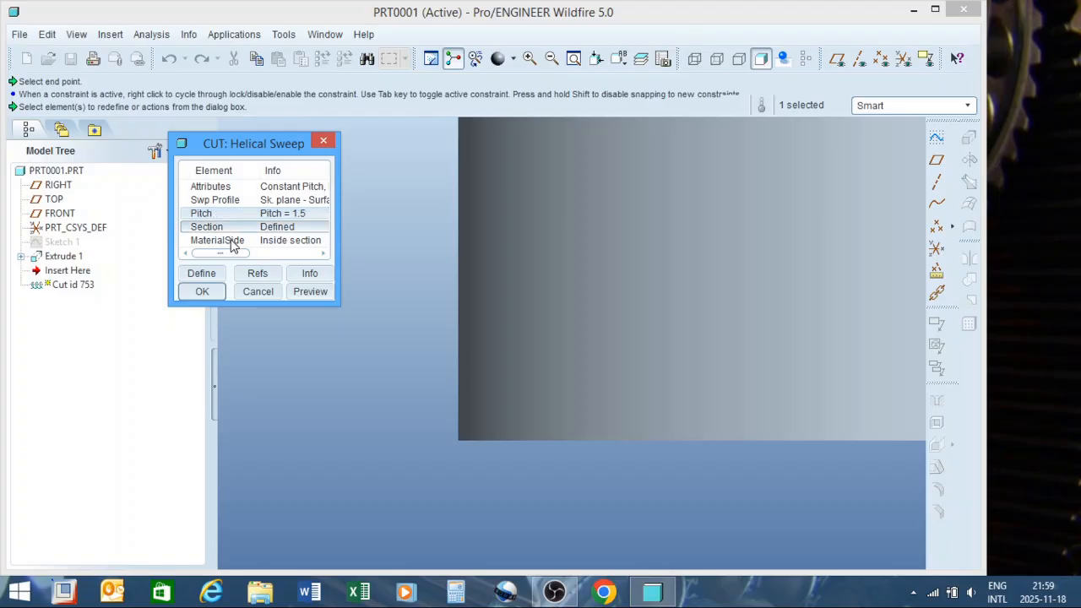
click(208, 274)
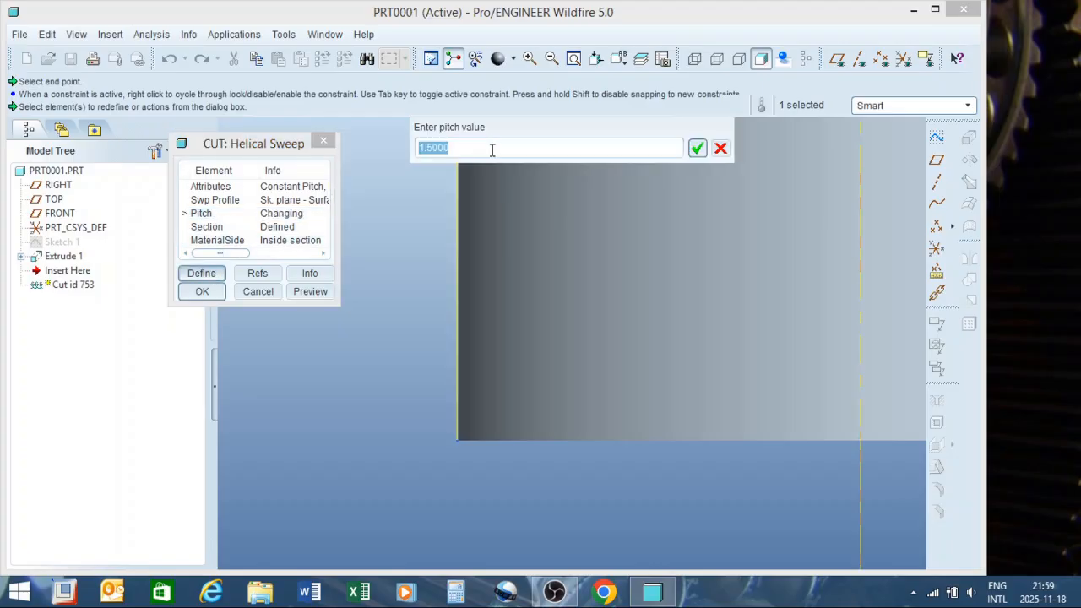
text(3)
key(Return)
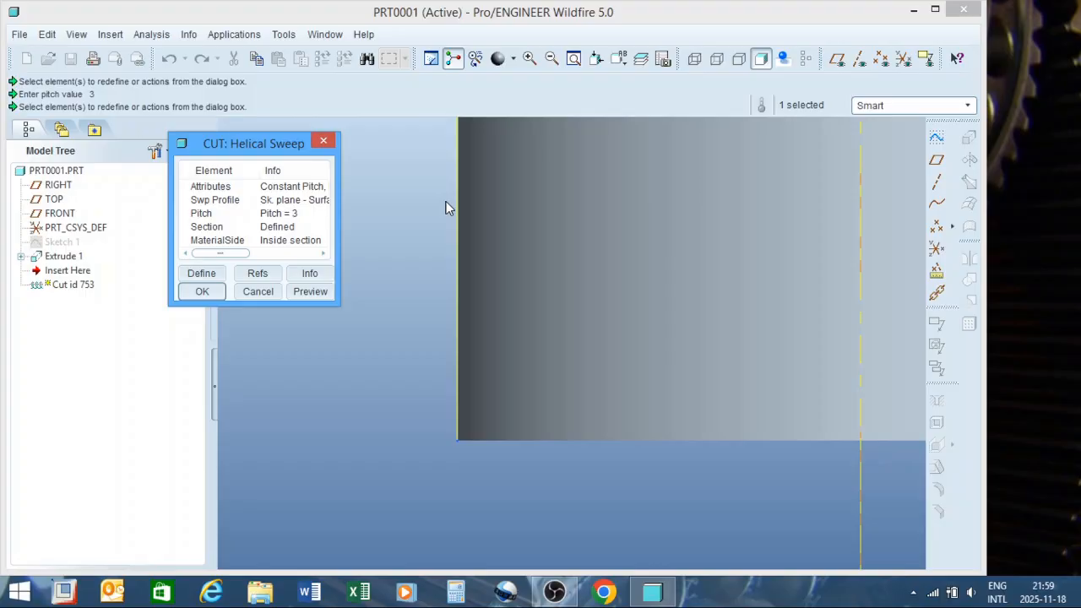
click(204, 291)
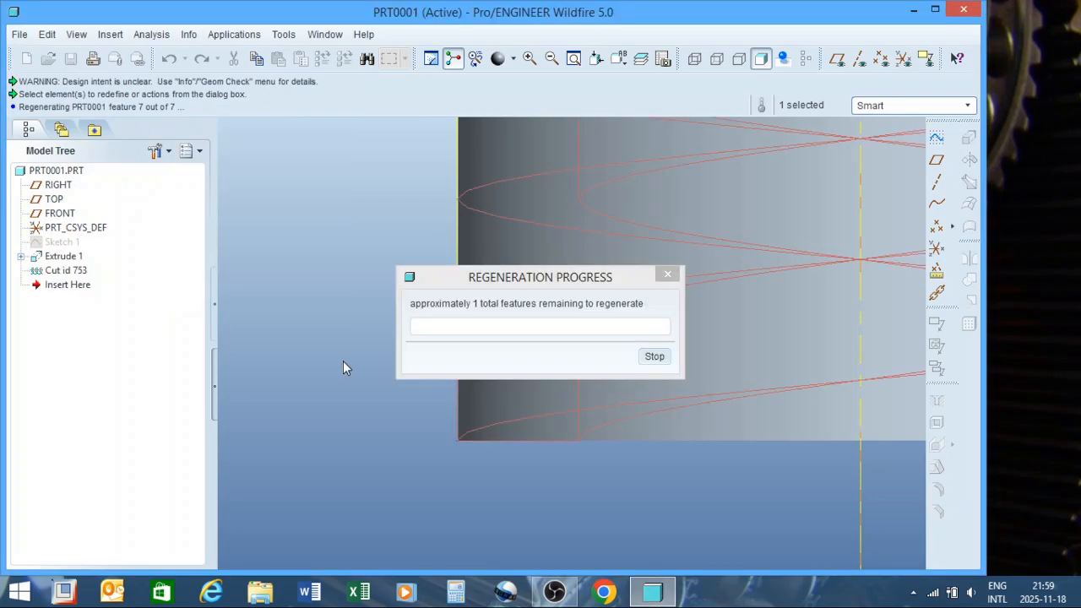
Examine the square-section thread along the whole rod, at both ends and from several angles
scroll(275, 423, up, 5)
scroll(407, 505, up, 2)
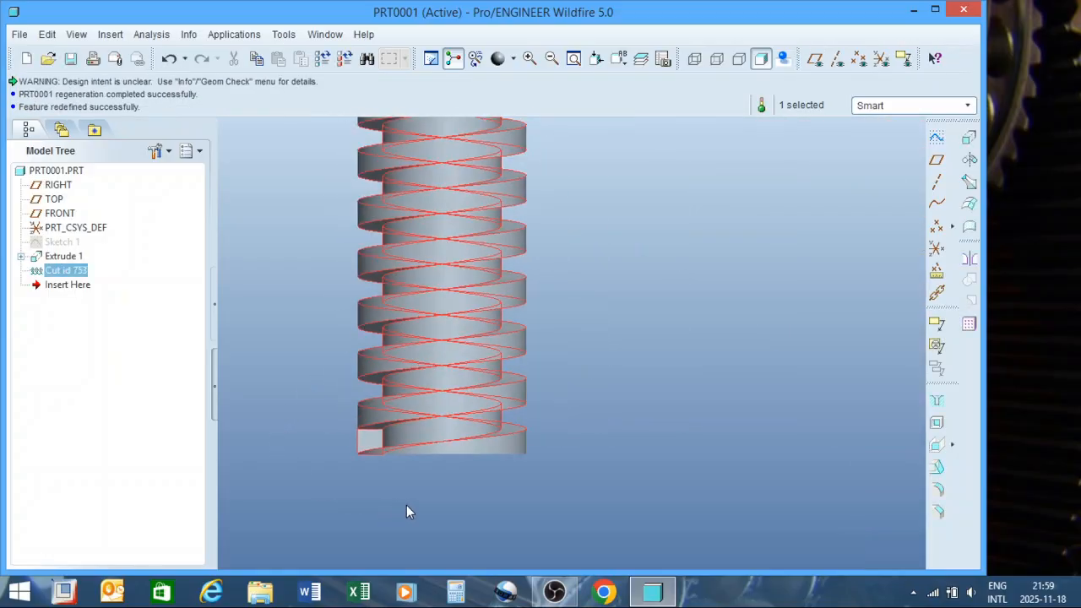
click(575, 358)
scroll(611, 399, up, 6)
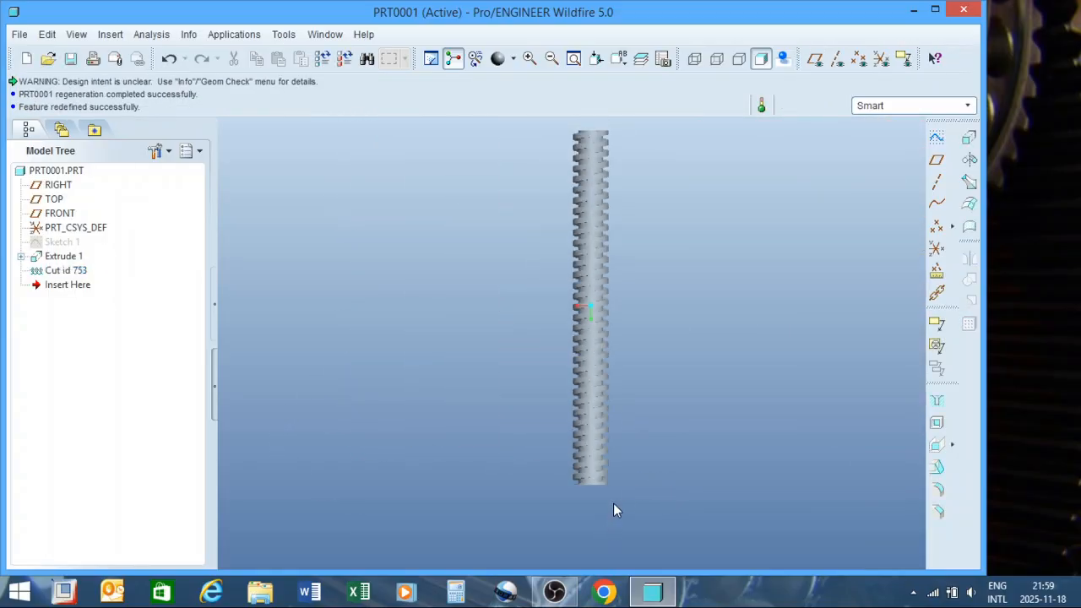
scroll(608, 398, down, 8)
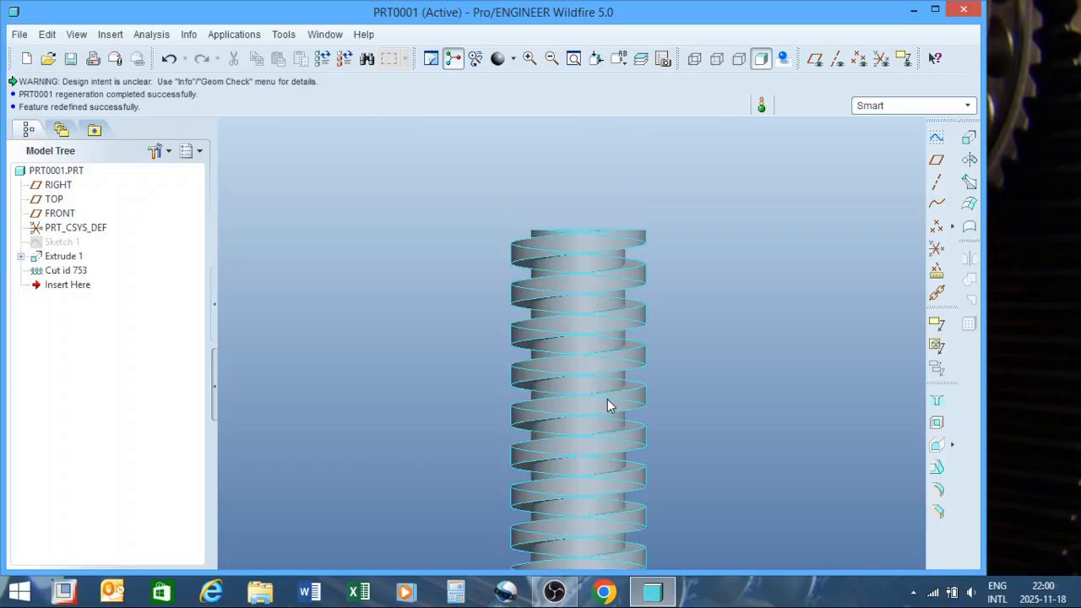
scroll(623, 253, up, 6)
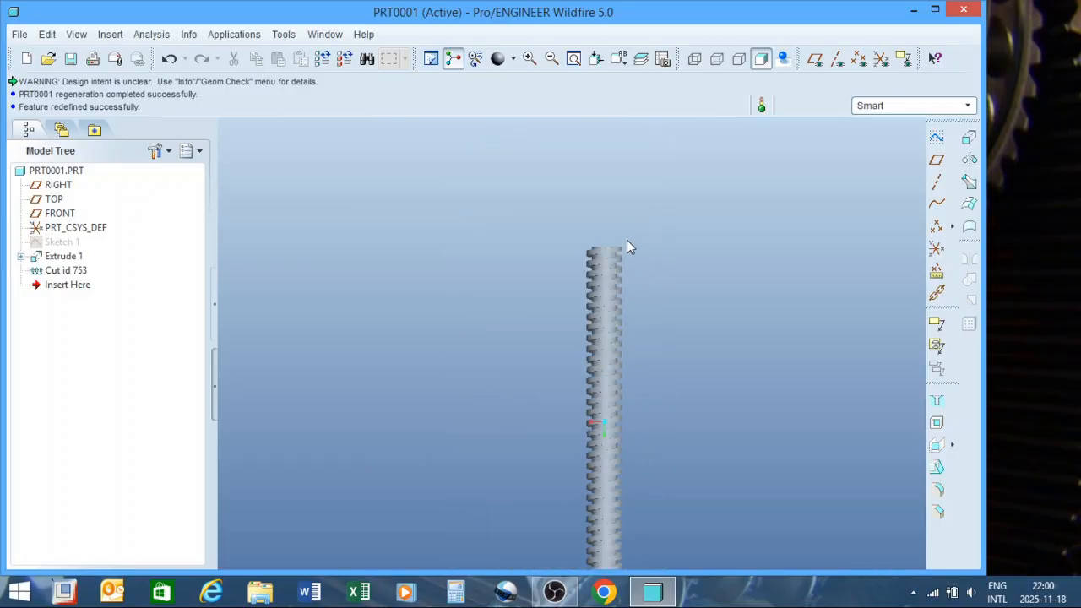
scroll(636, 319, down, 3)
middle_drag(639, 306, 658, 325)
scroll(659, 324, down, 3)
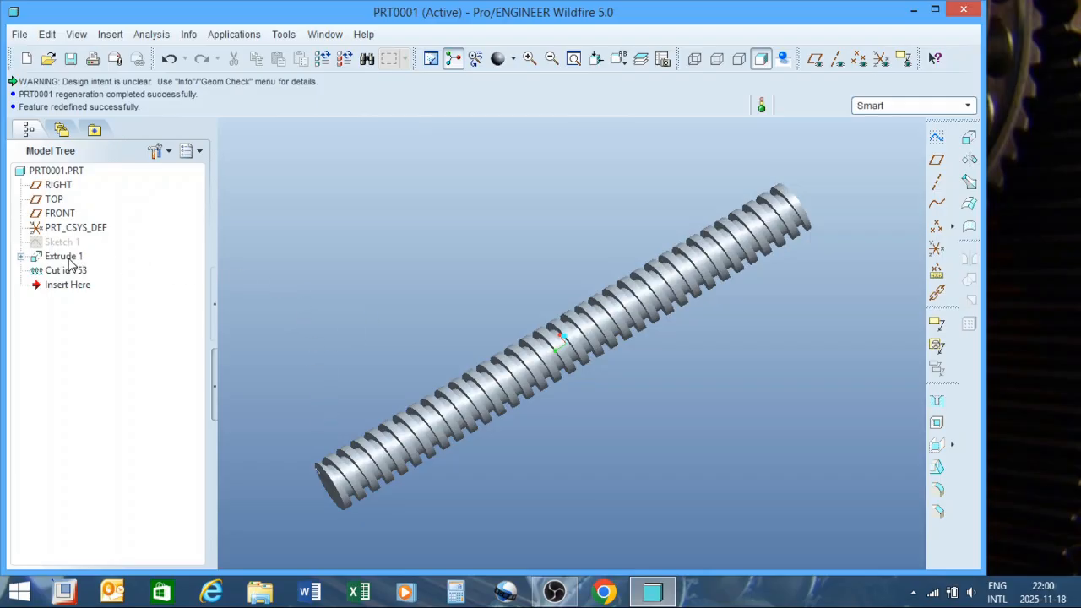
mouse_move(550, 318)
middle_down()
mouse_move(499, 295)
mouse_move(482, 305)
mouse_move(509, 251)
mouse_move(498, 217)
mouse_move(499, 229)
middle_up()
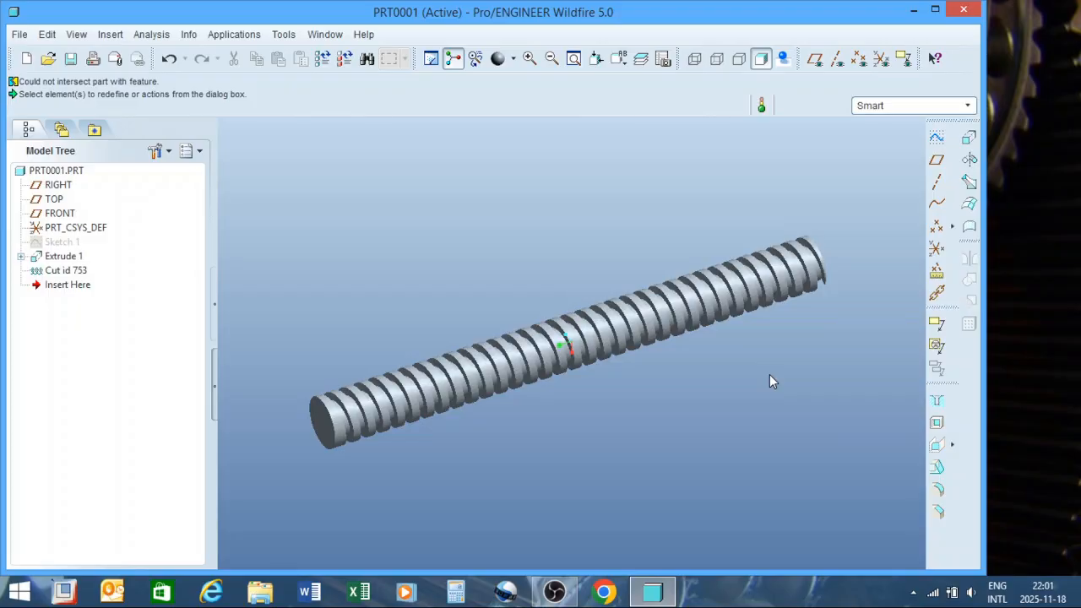
mouse_move(763, 377)
middle_down()
mouse_move(705, 374)
mouse_move(651, 394)
mouse_move(688, 358)
mouse_move(705, 296)
mouse_move(704, 369)
mouse_move(645, 293)
mouse_move(625, 304)
mouse_move(609, 295)
mouse_move(662, 272)
middle_up()
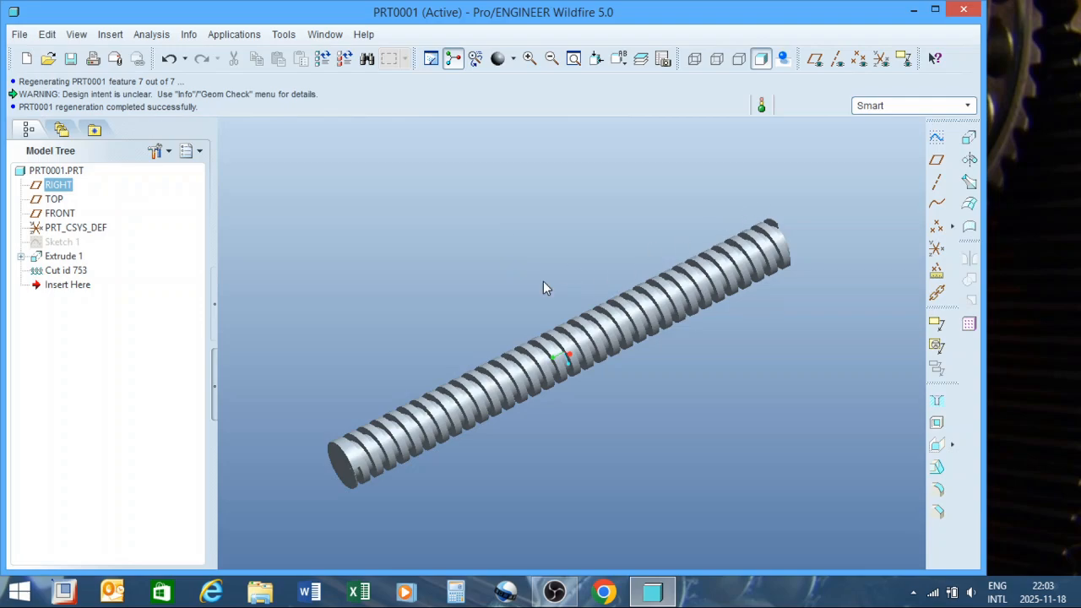
Undo the last redefinition of the helical sweep cut, inspect the rod's thread, and minimize the modeling window
click(169, 59)
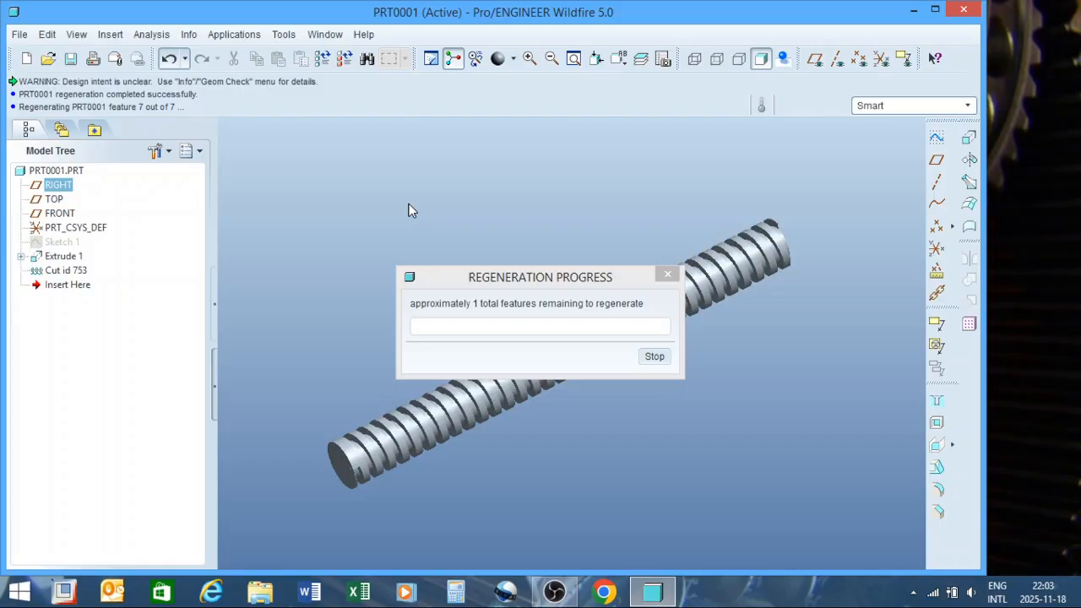
middle_drag(500, 256, 530, 278)
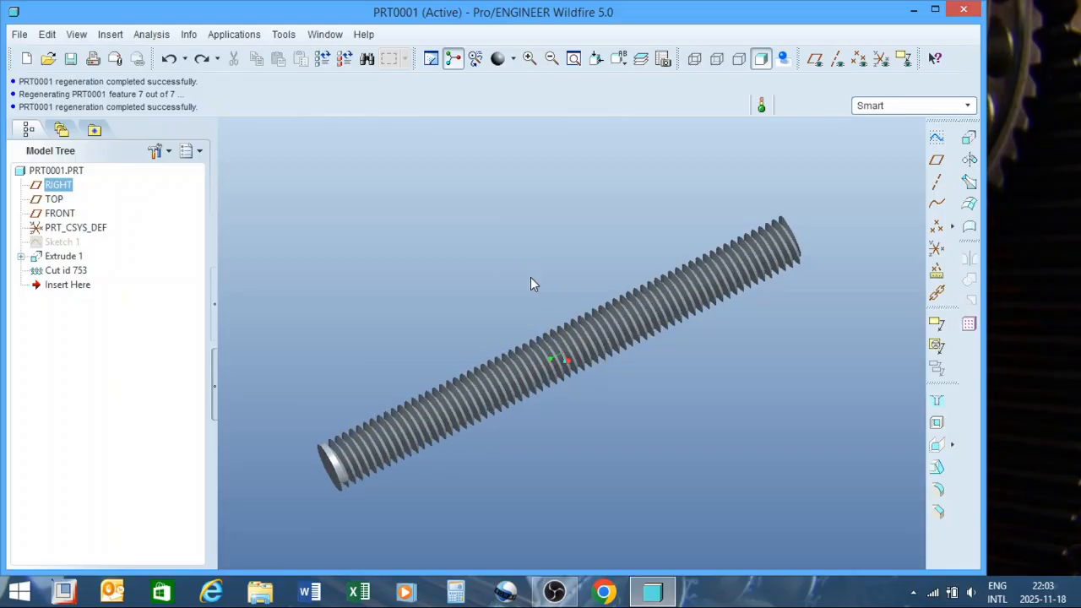
scroll(747, 214, down, 2)
scroll(648, 293, up, 2)
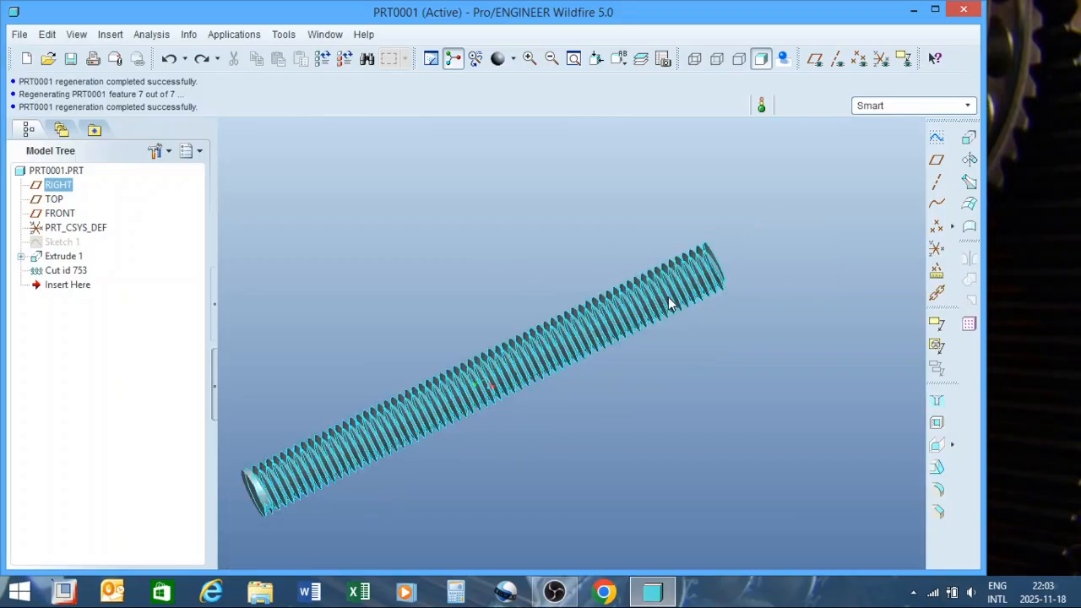
scroll(668, 297, down, 4)
click(913, 9)
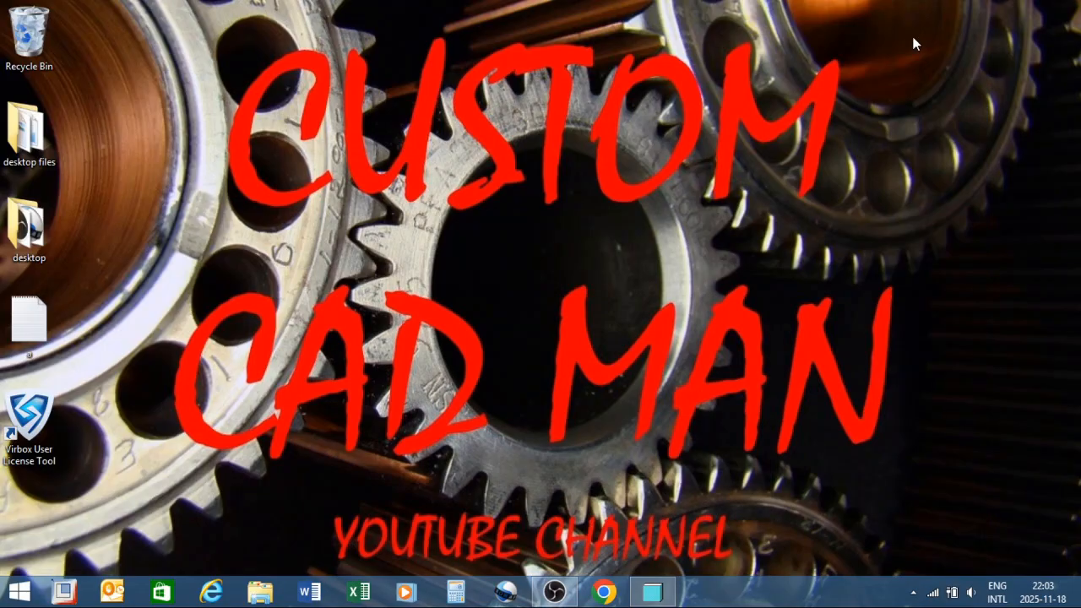